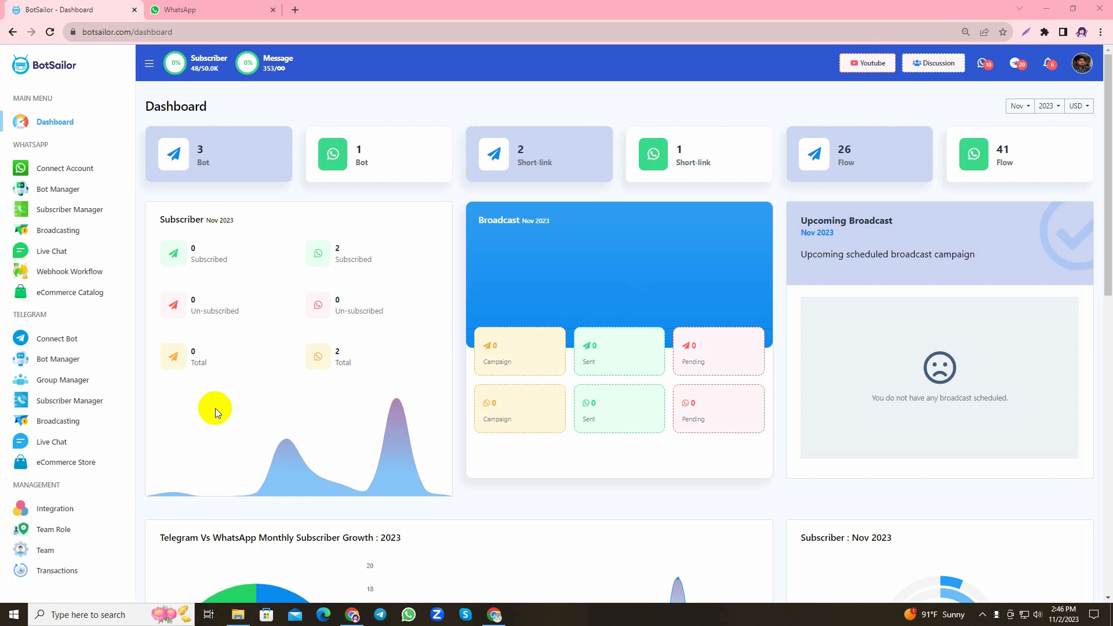
- Review the permissions granted to the existing Super Team and Team-White team roles
left_click(53, 538)
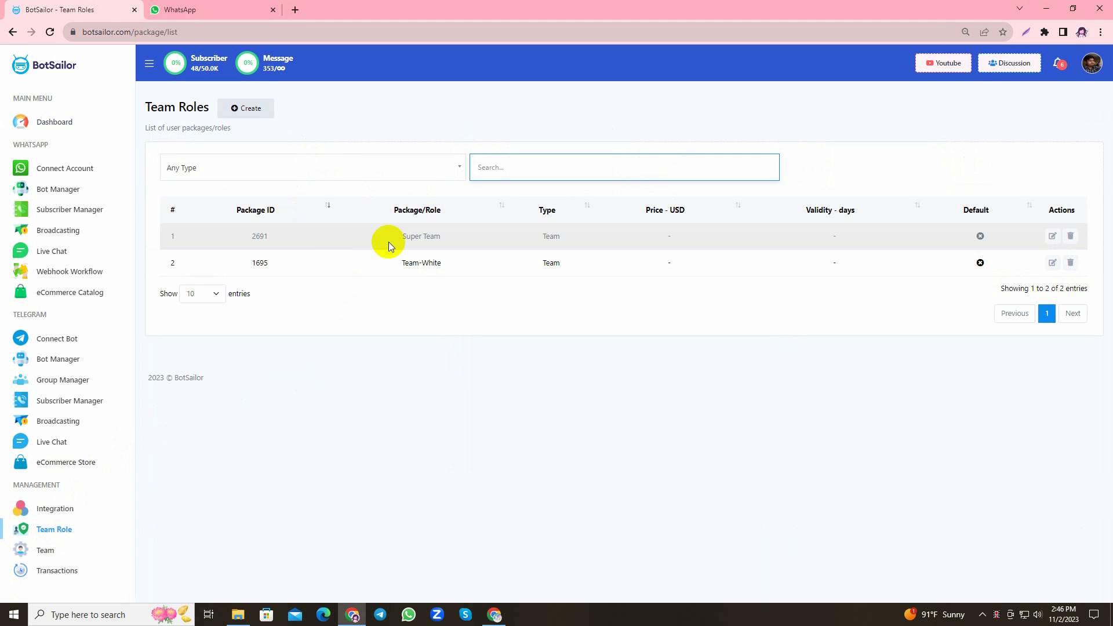
left_click(1052, 238)
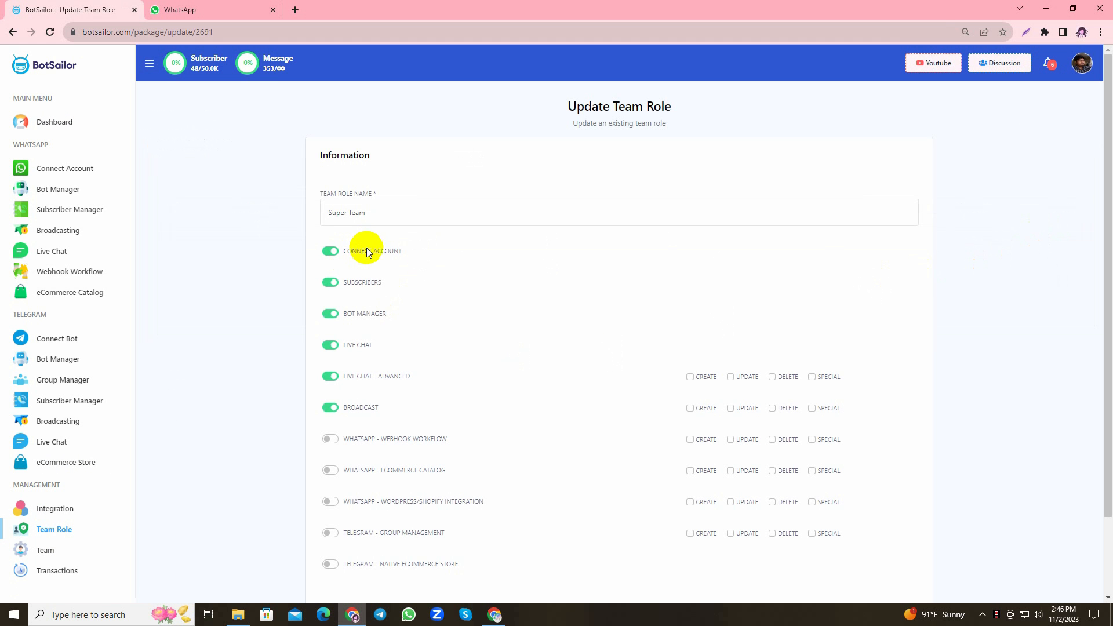
scroll(363, 412, "down", 2)
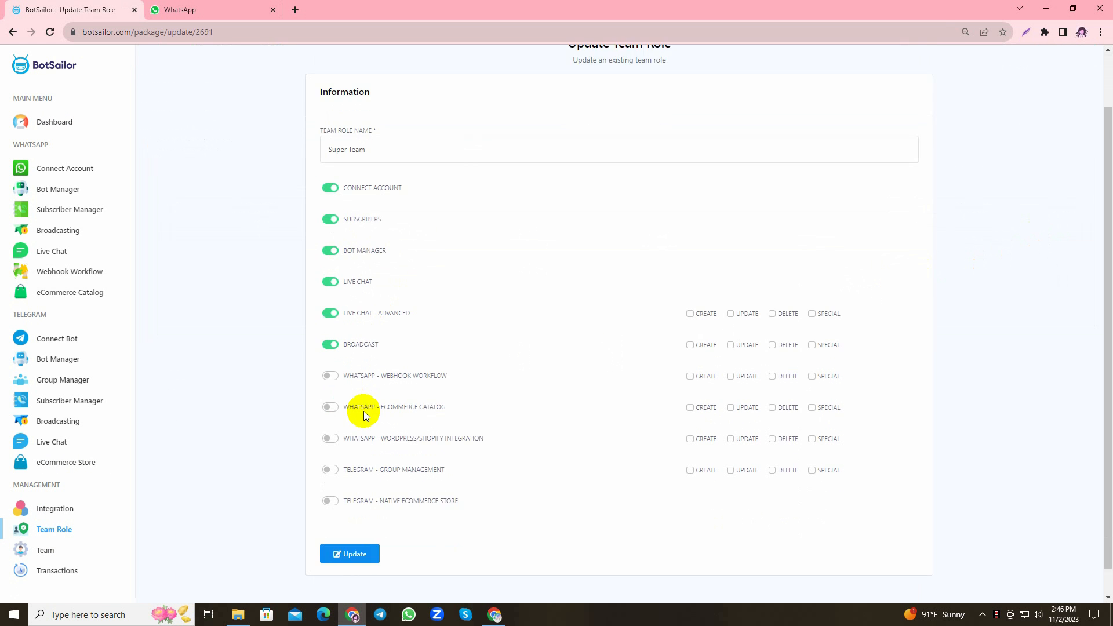
scroll(364, 429, "up", 2)
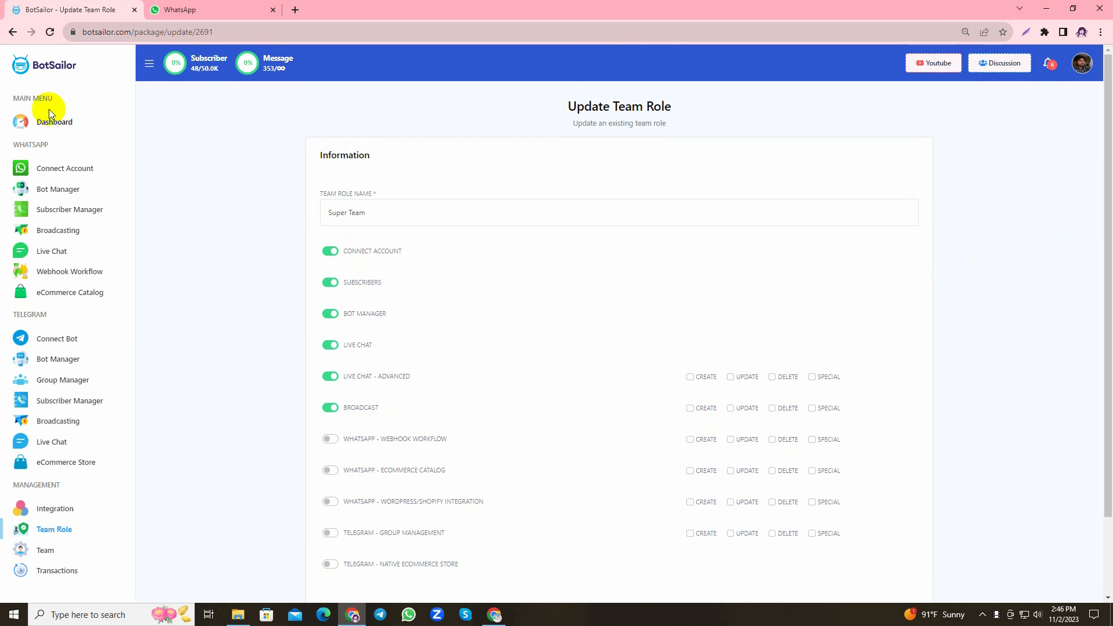
left_click(13, 32)
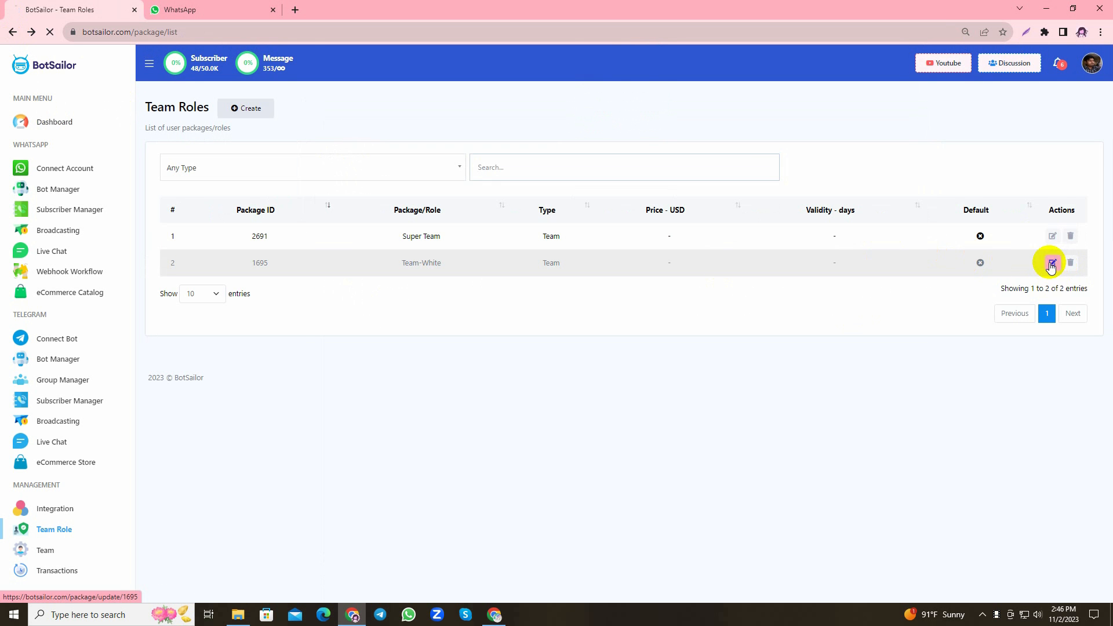
left_click(1052, 263)
scroll(369, 399, "down", 2)
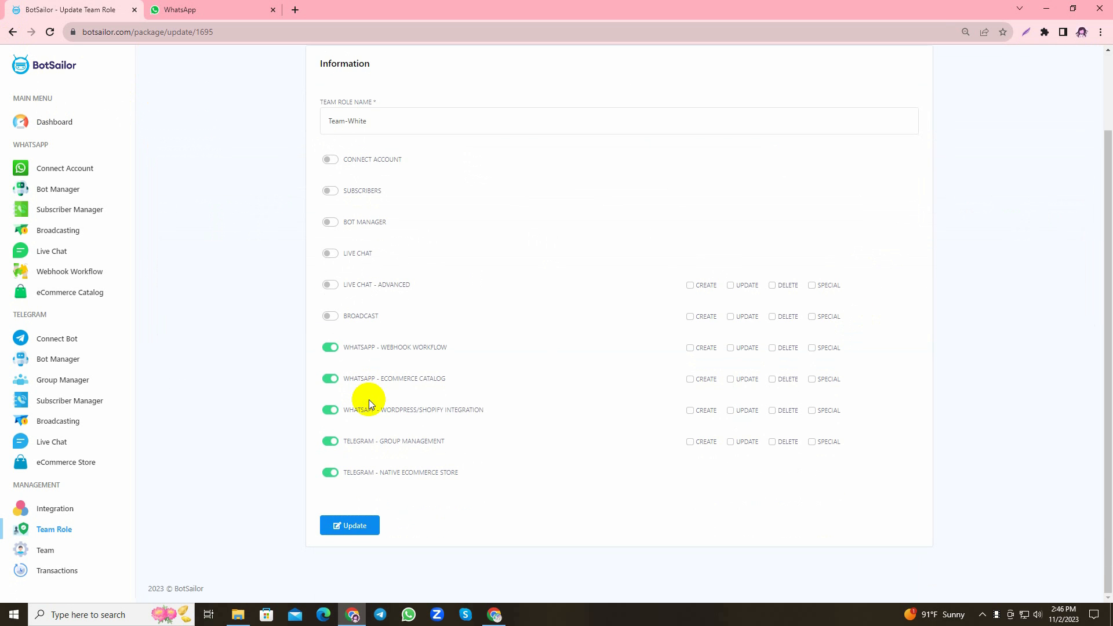
scroll(369, 399, "up", 2)
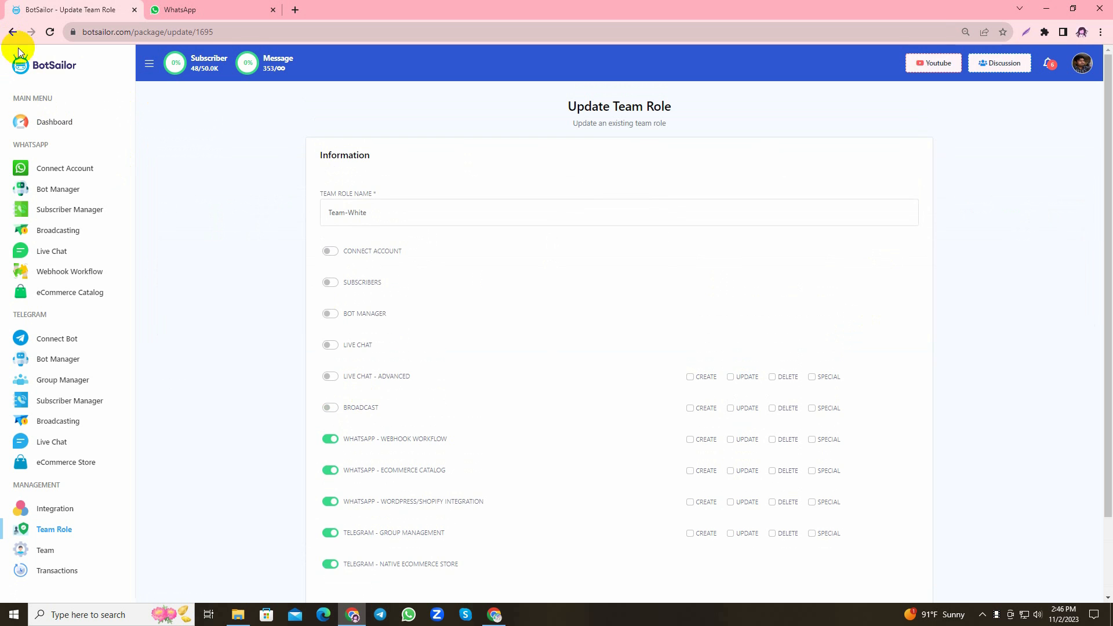
left_click(12, 32)
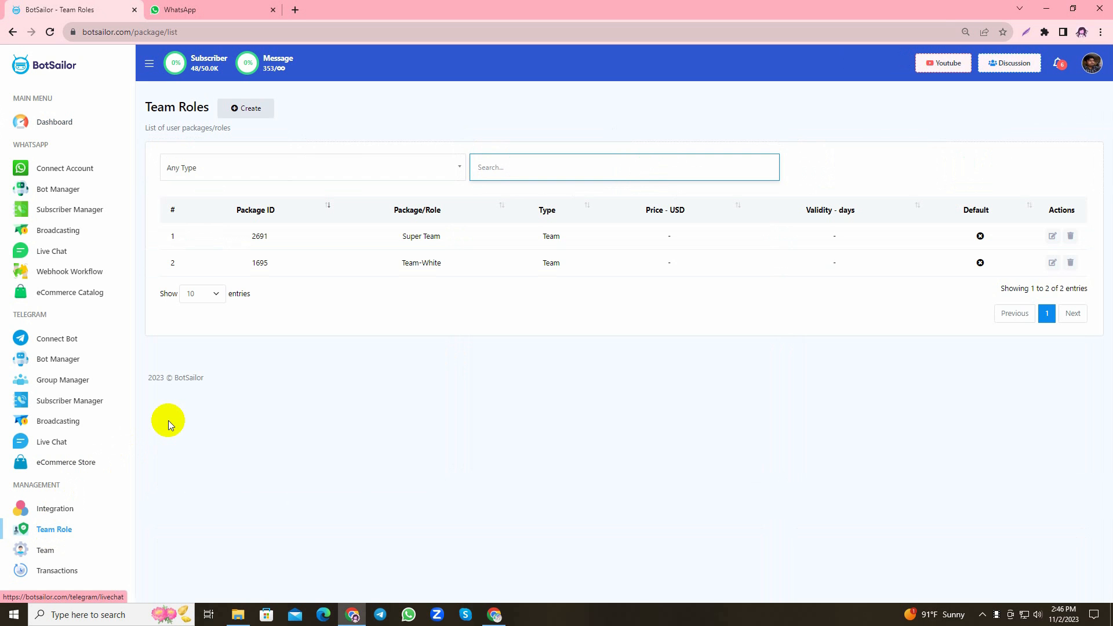
- Start a new team role named Team Superior
left_click(248, 108)
left_click(407, 214)
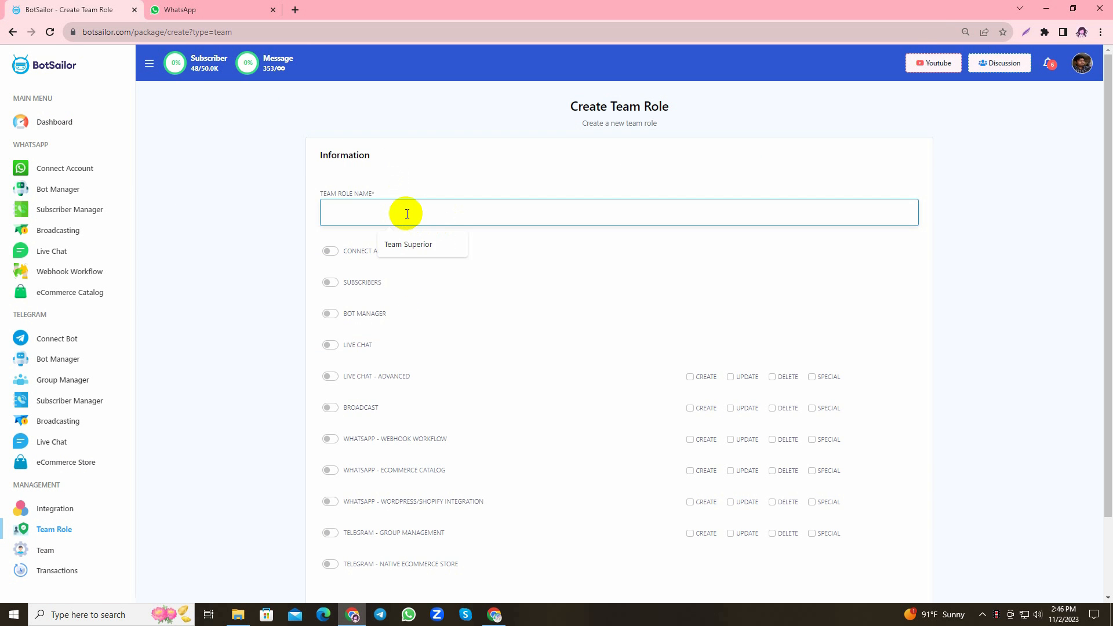
left_click(407, 244)
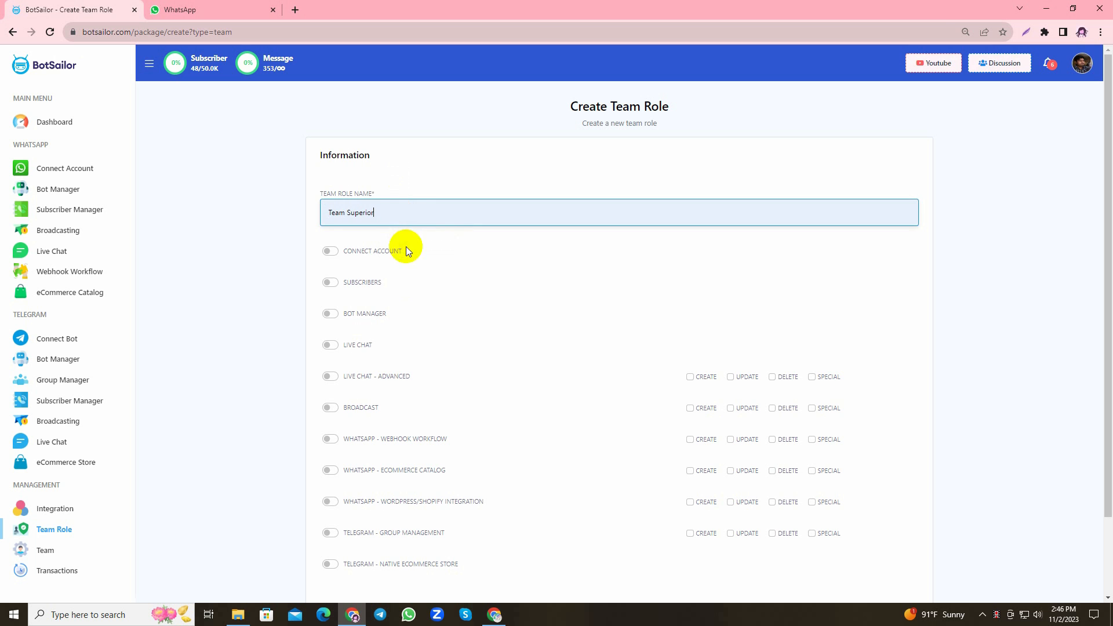
- Enable every permission for the new role, from Connect Account through Telegram - Native eCommerce Store, and create the role
left_click(337, 255)
left_click(338, 282)
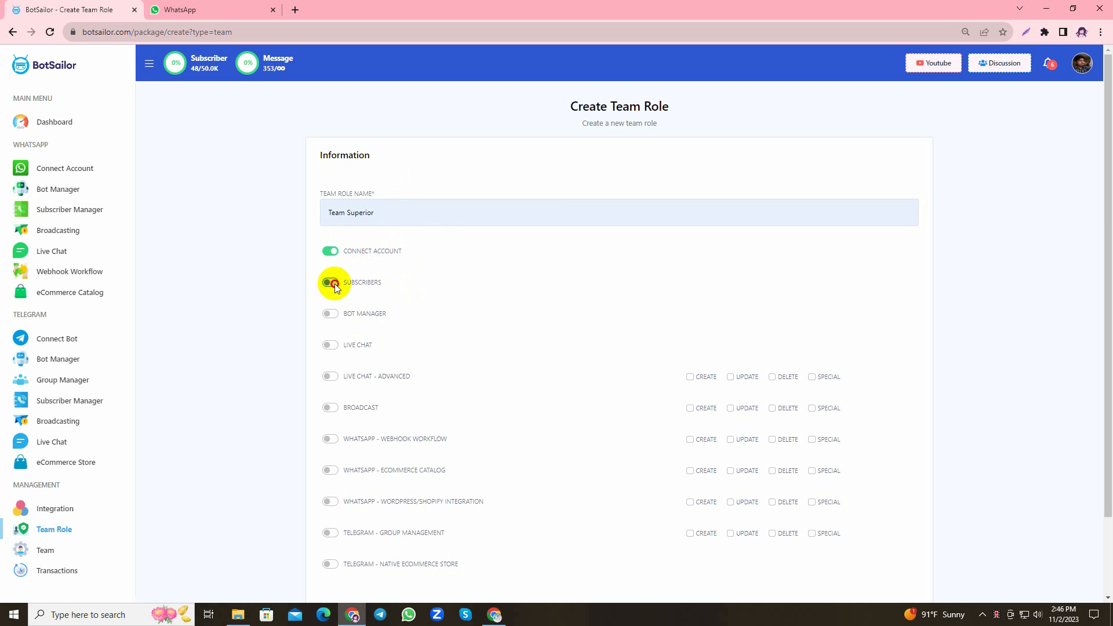
left_click(335, 314)
left_click(332, 345)
left_click(333, 376)
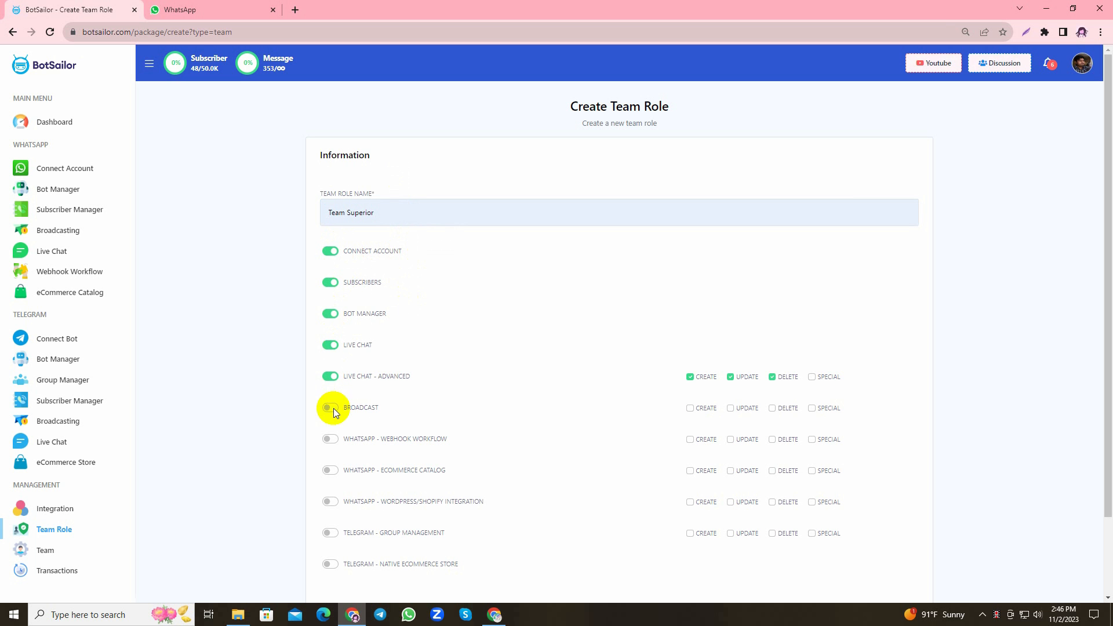
left_click(333, 408)
left_click(334, 439)
left_click(329, 469)
scroll(332, 465, "down", 2)
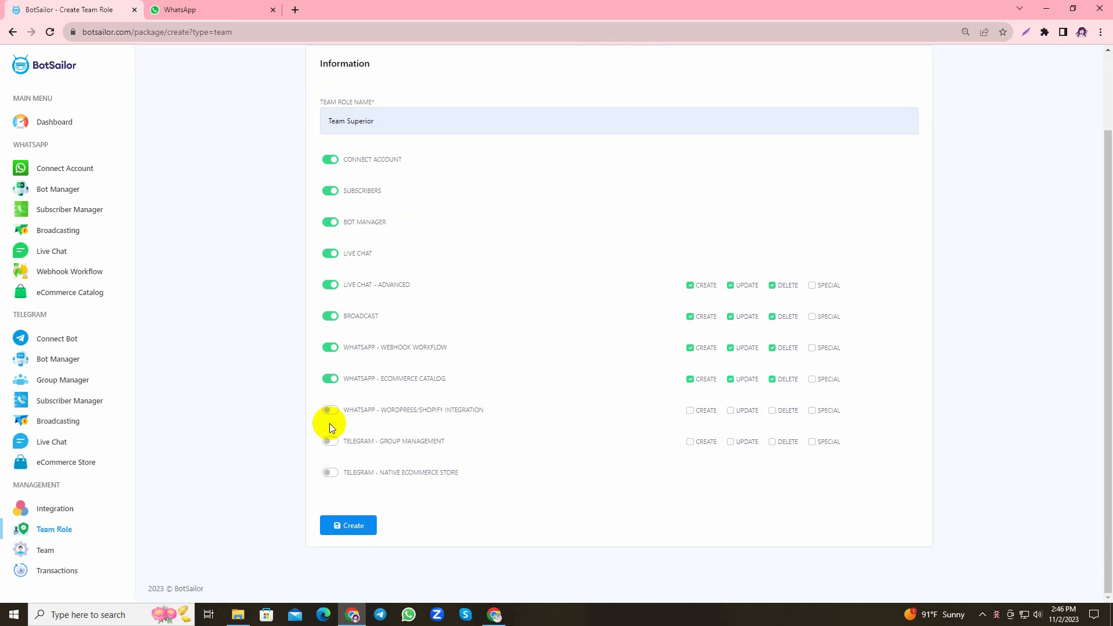
left_click(330, 411)
left_click(329, 441)
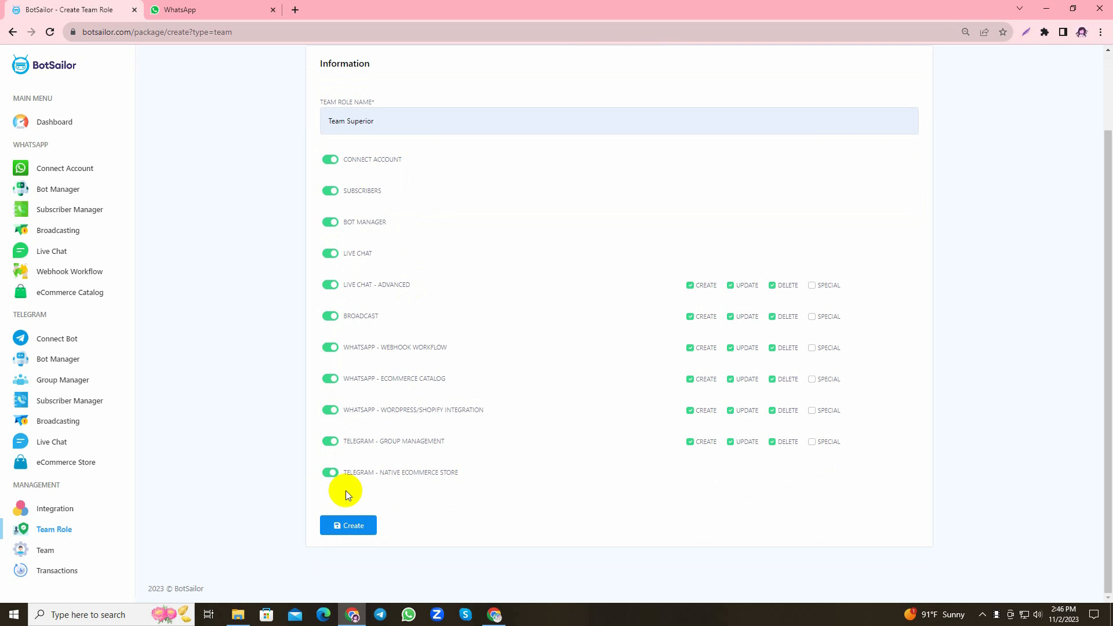
left_click(355, 525)
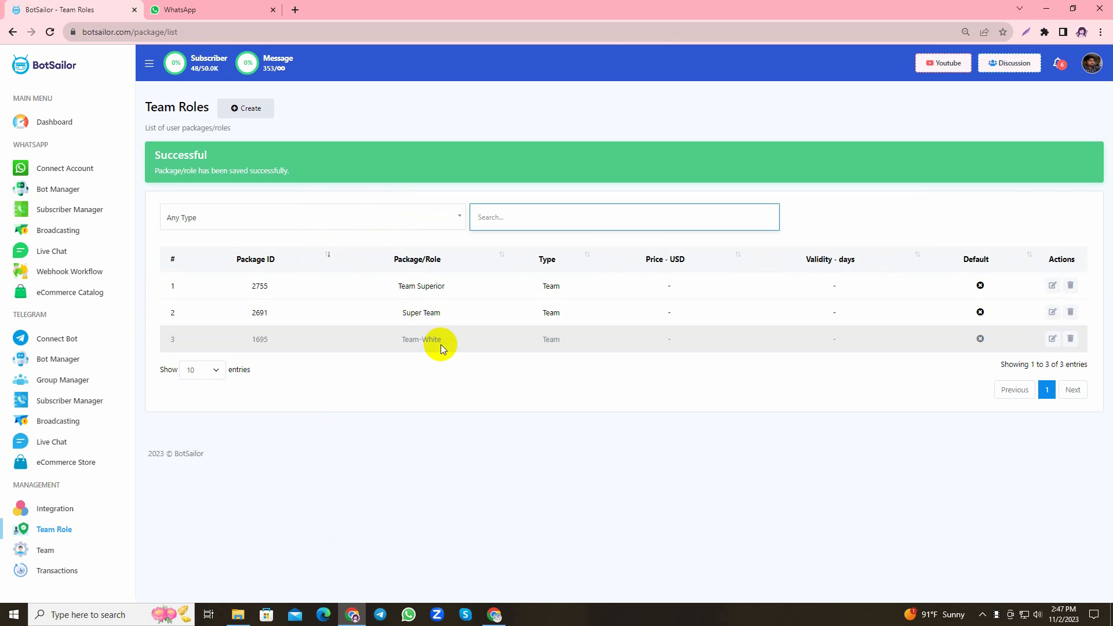
- Open the team members list and examine which role is assigned to each member
left_click(47, 553)
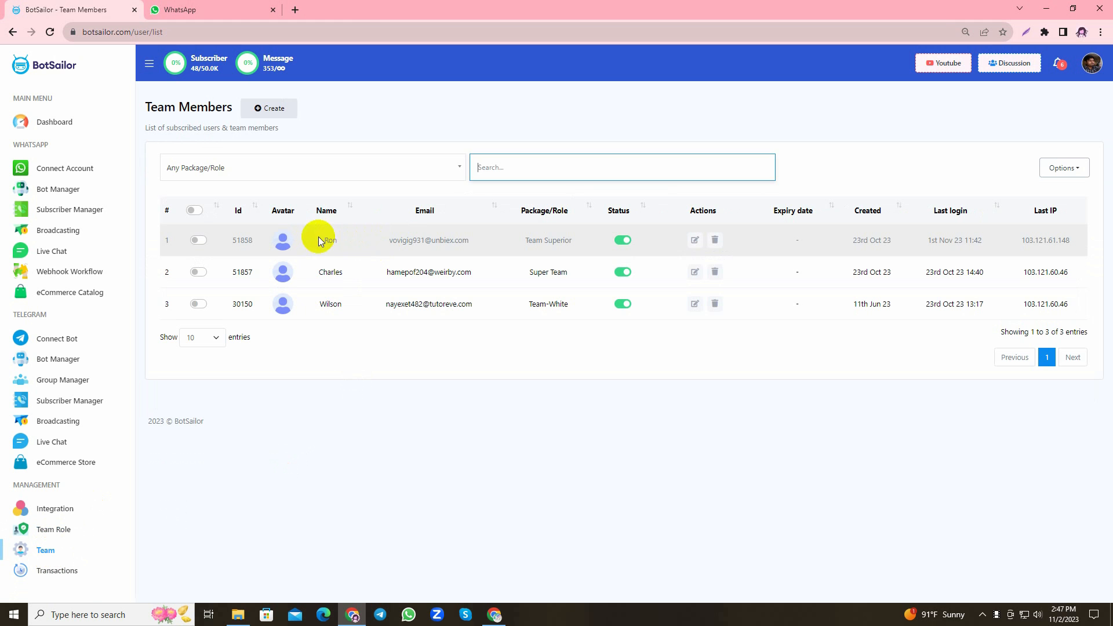
left_click_drag(524, 240, 583, 245)
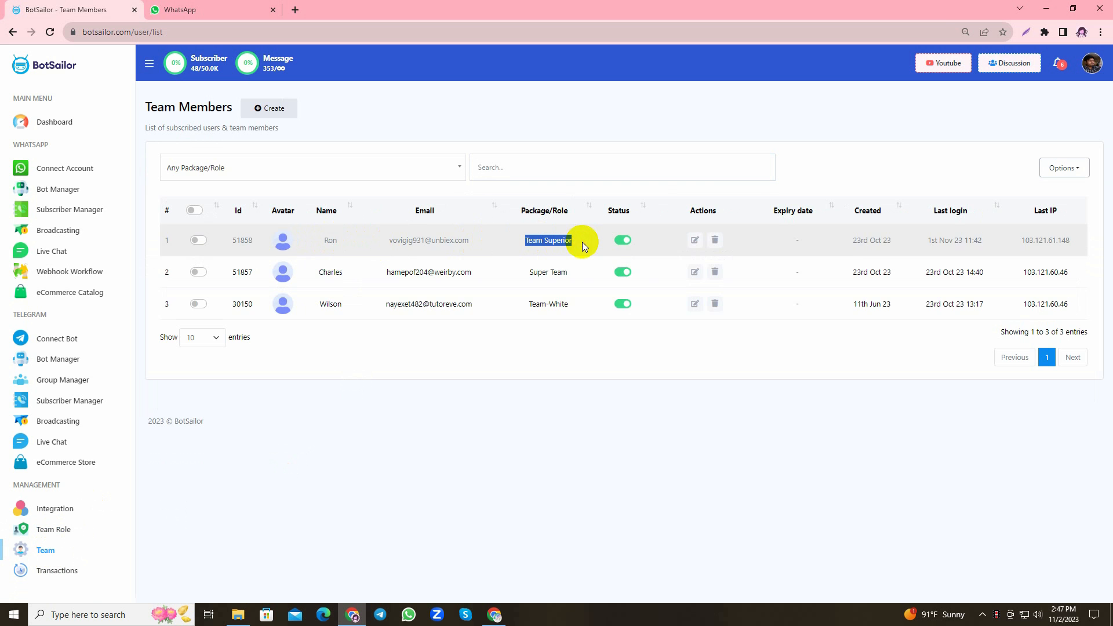
left_click_drag(317, 272, 347, 275)
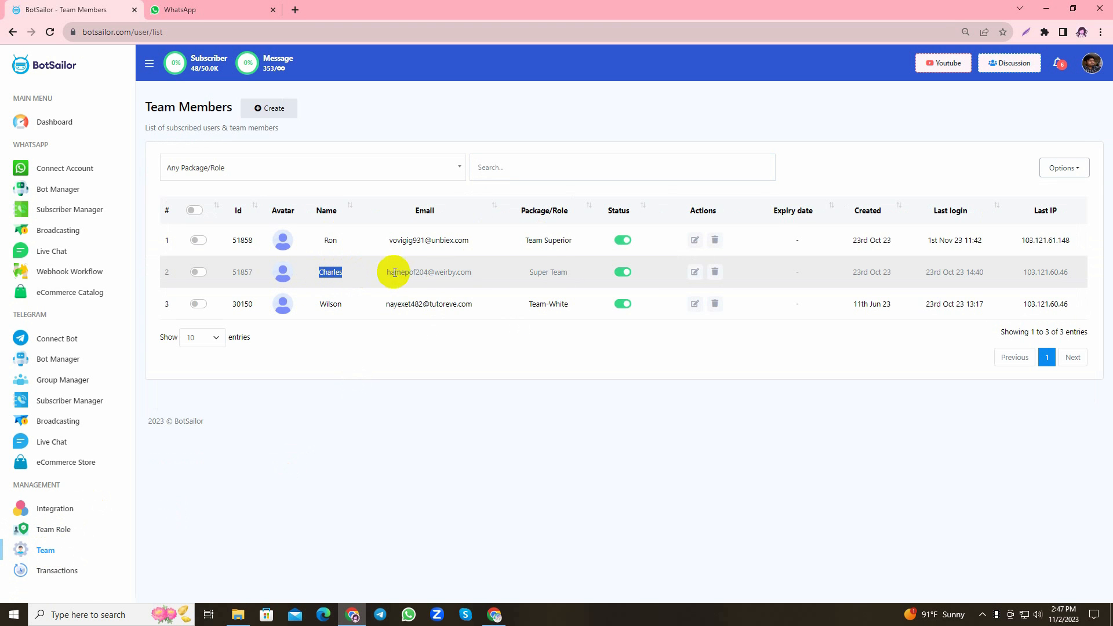
left_click_drag(529, 273, 573, 273)
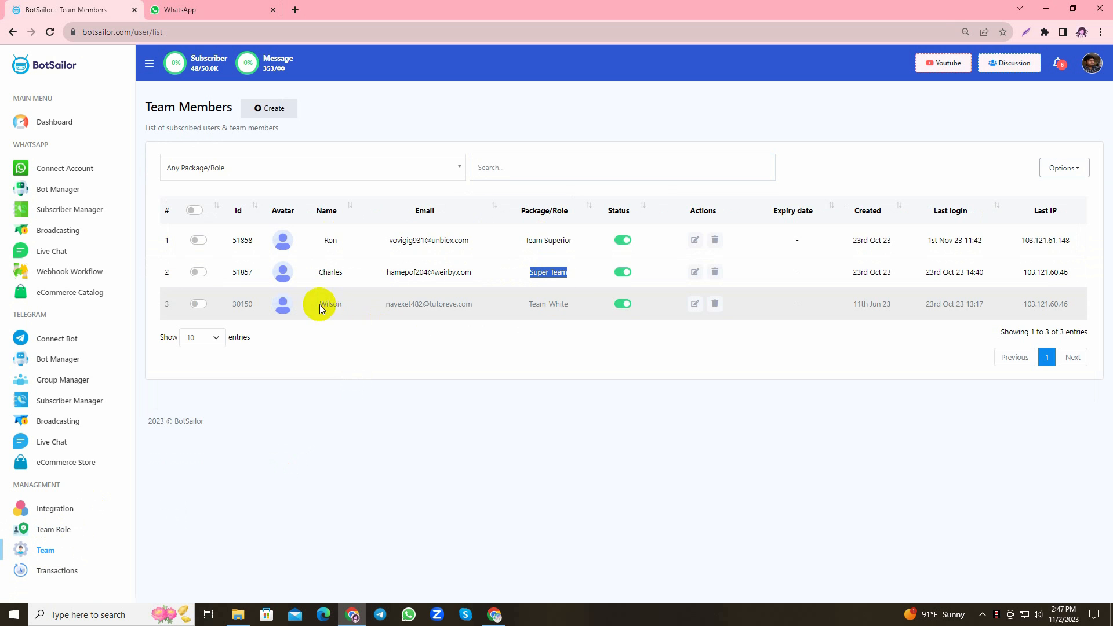
left_click_drag(318, 303, 347, 304)
left_click_drag(525, 304, 580, 300)
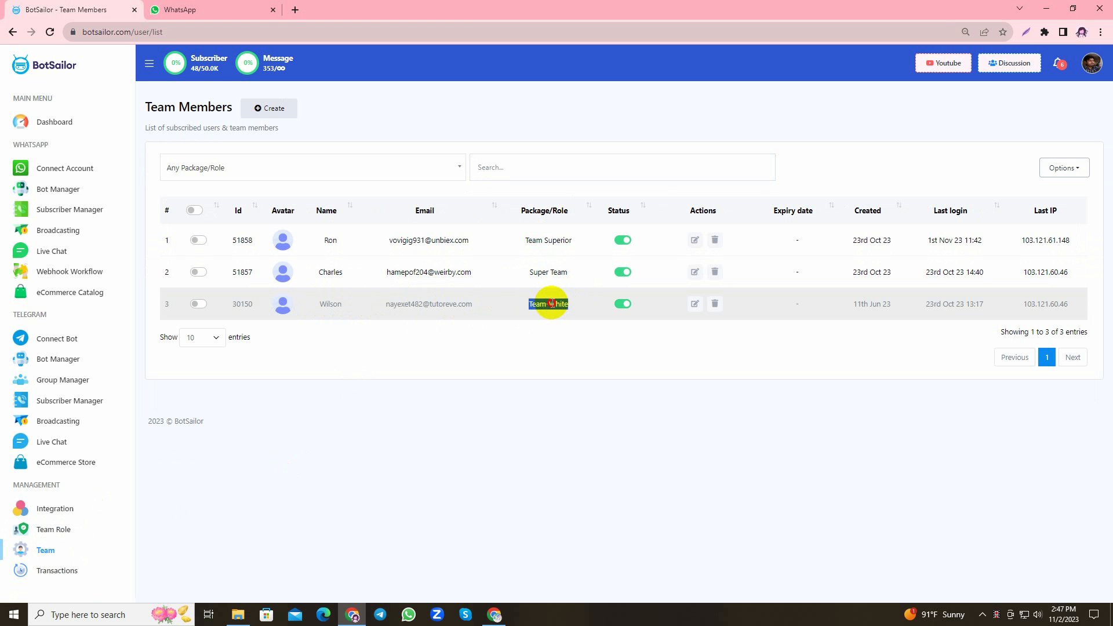
left_click(523, 304)
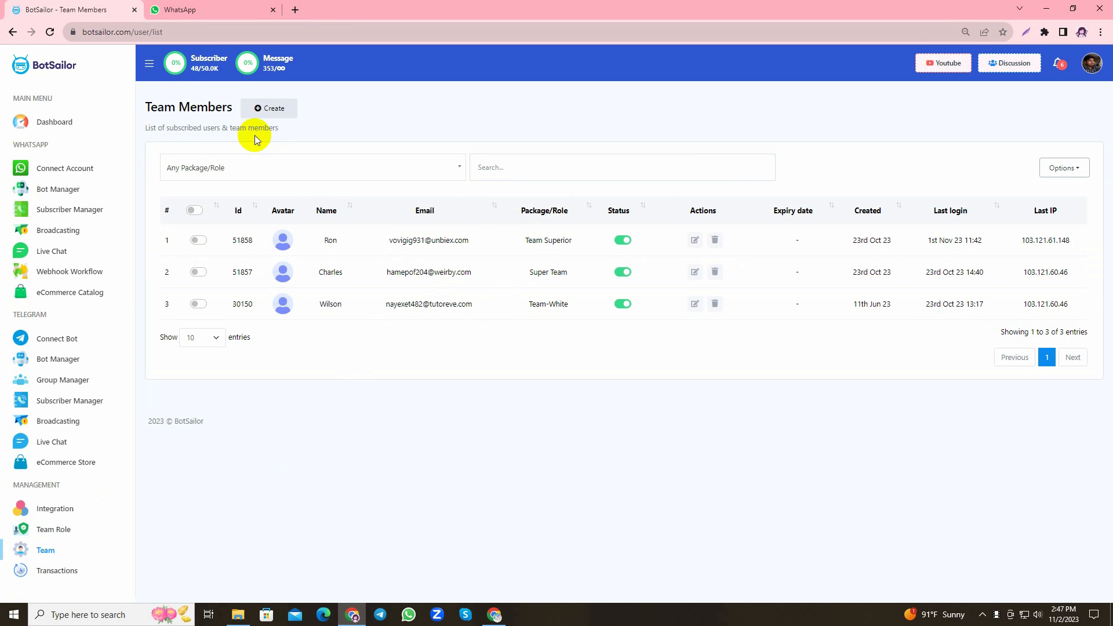
- Start creating a new team member and enter the member's full name
left_click(256, 109)
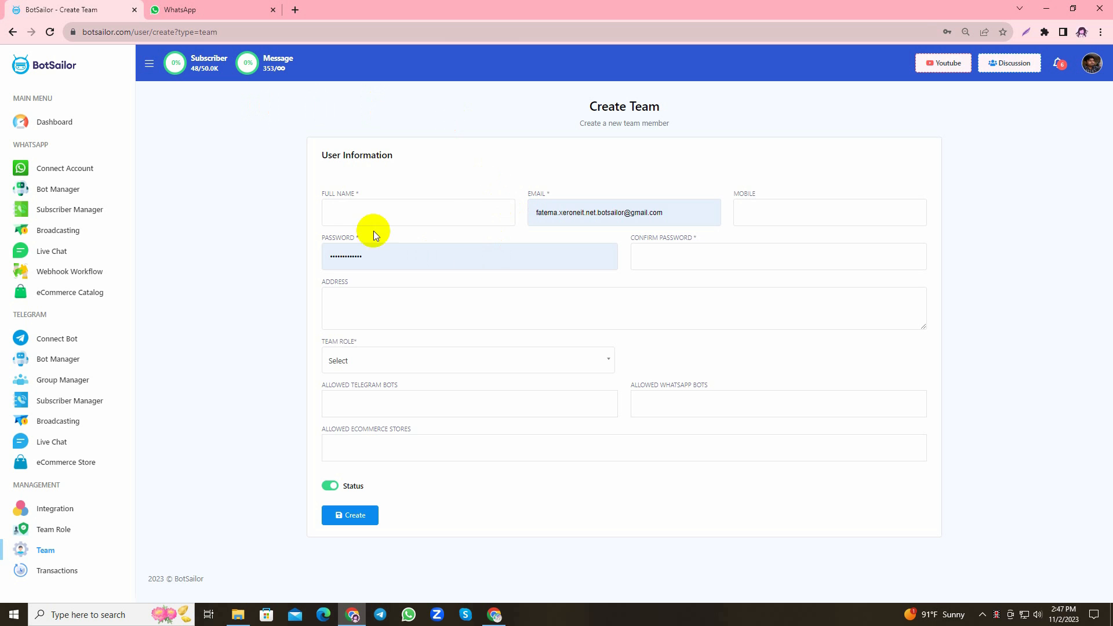
left_click(387, 214)
type("Q")
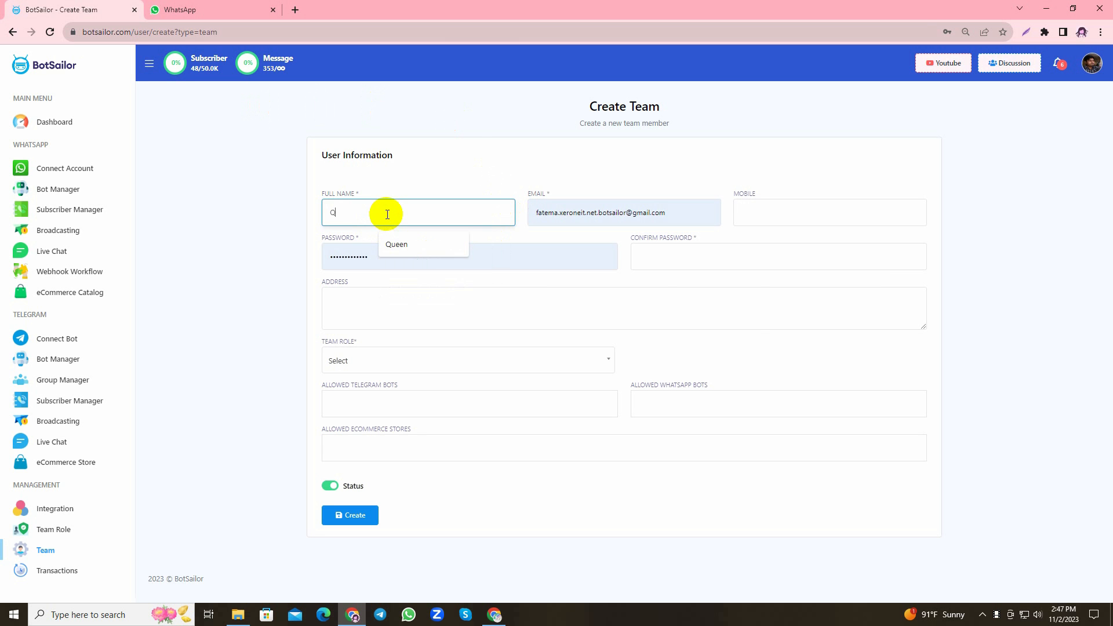
type("ueen")
left_click(553, 212)
double_click(557, 211)
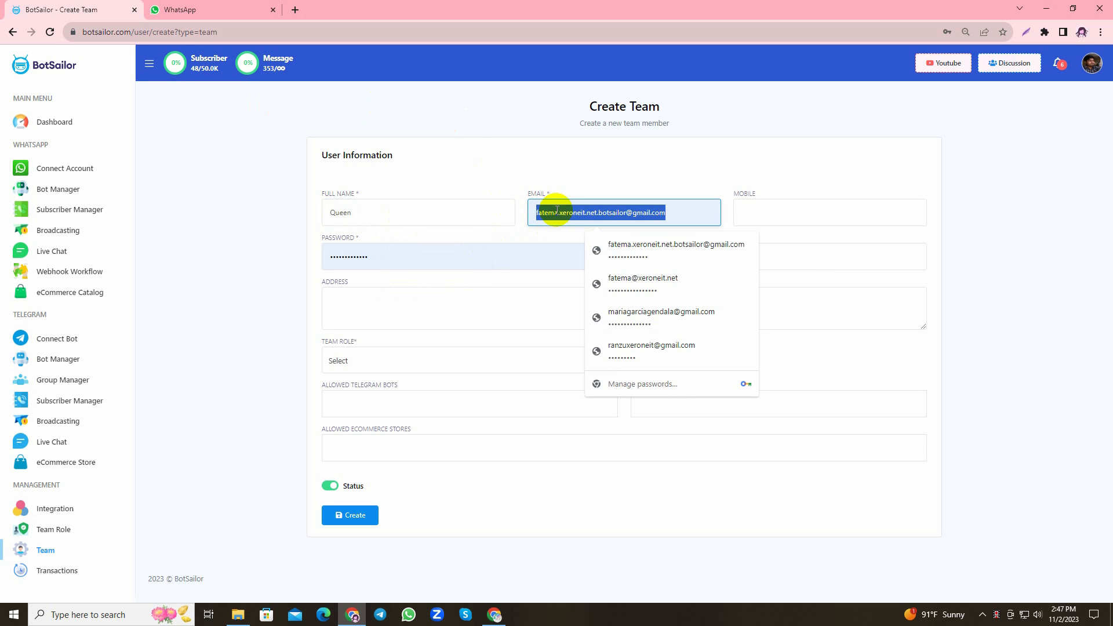
- Copy the prefilled account password into the password confirmation field
left_click(340, 257)
double_click(340, 257)
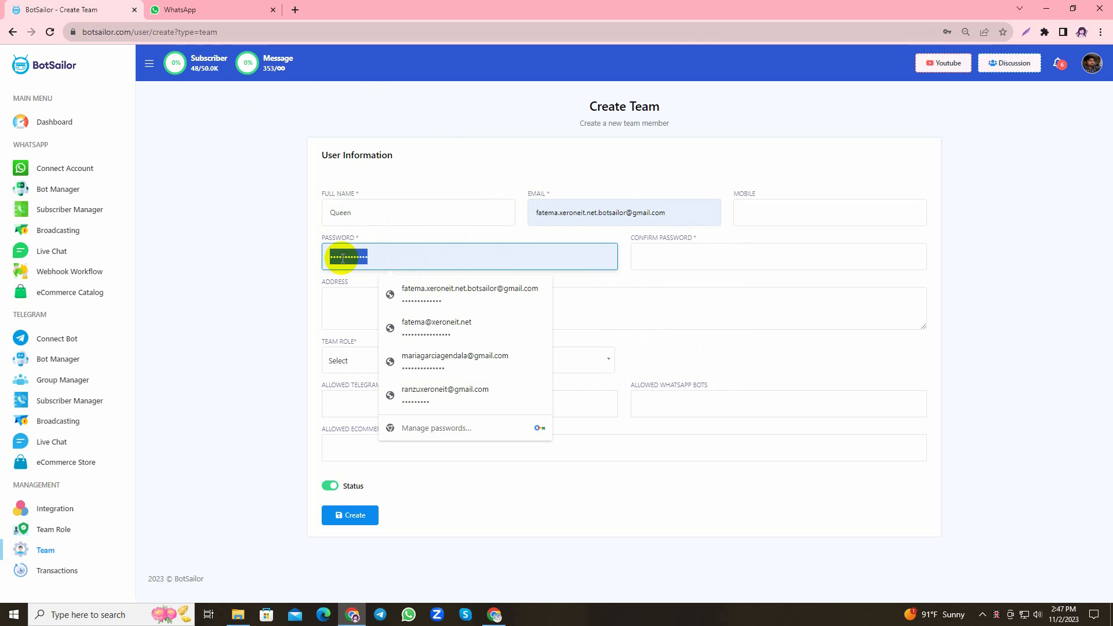
right_click(342, 258)
left_click(370, 338)
right_click(684, 261)
left_click(700, 348)
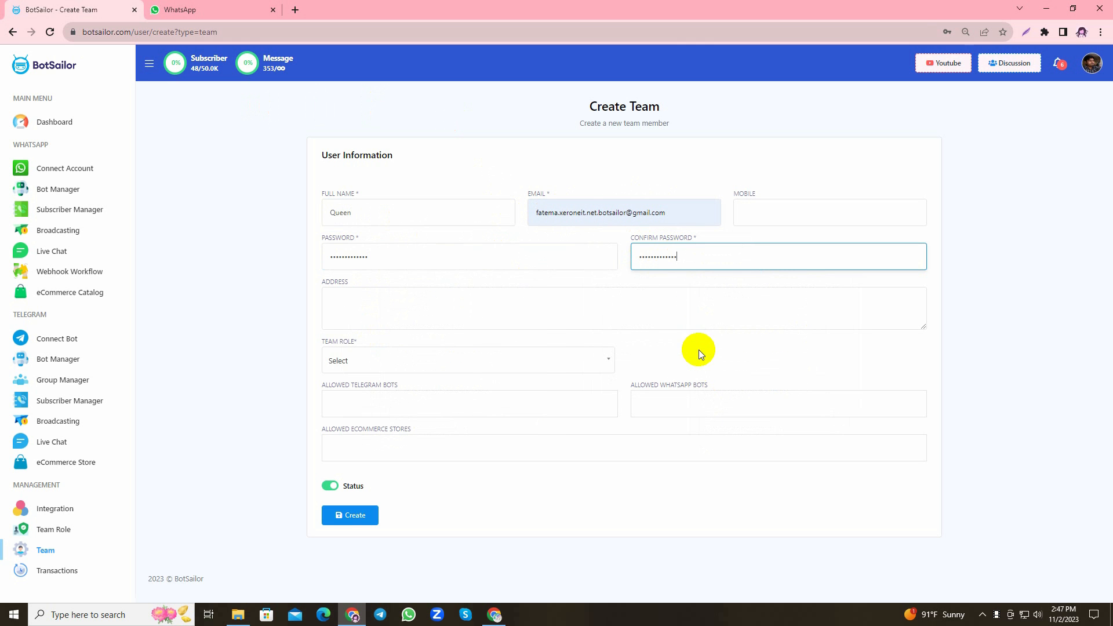
- Assign the Team Superior role to the new team member
left_click_drag(319, 340, 365, 341)
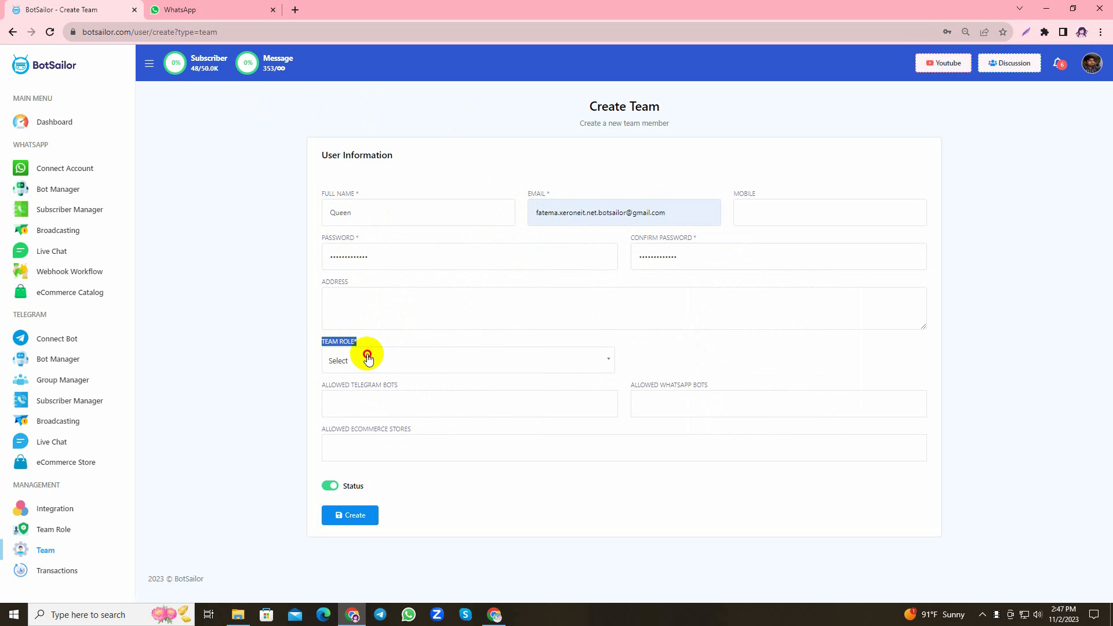
left_click(368, 358)
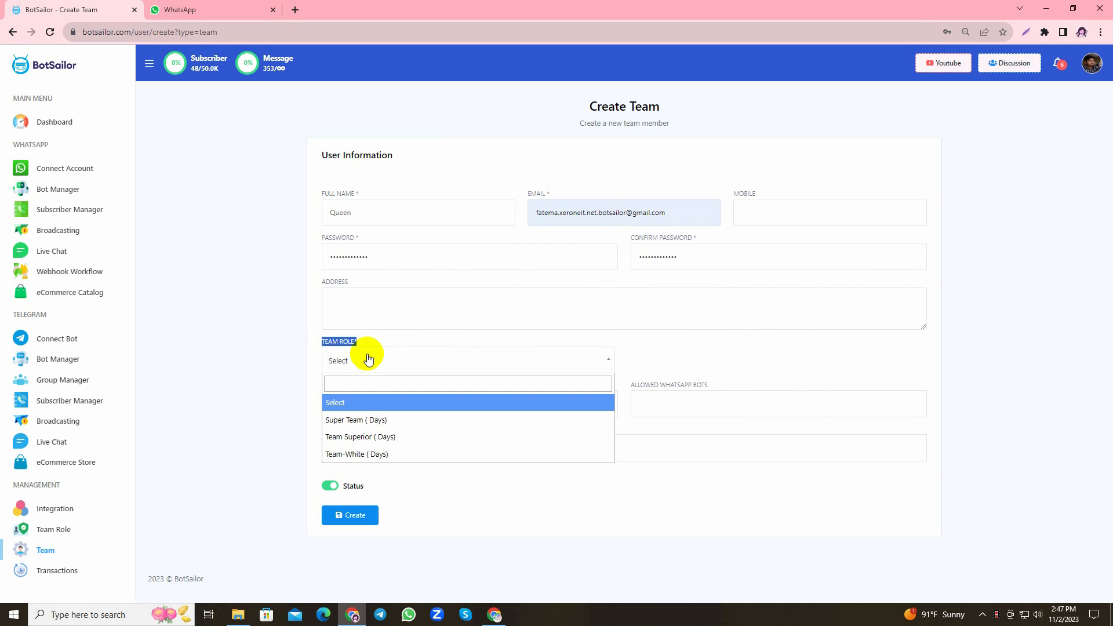
left_click(381, 438)
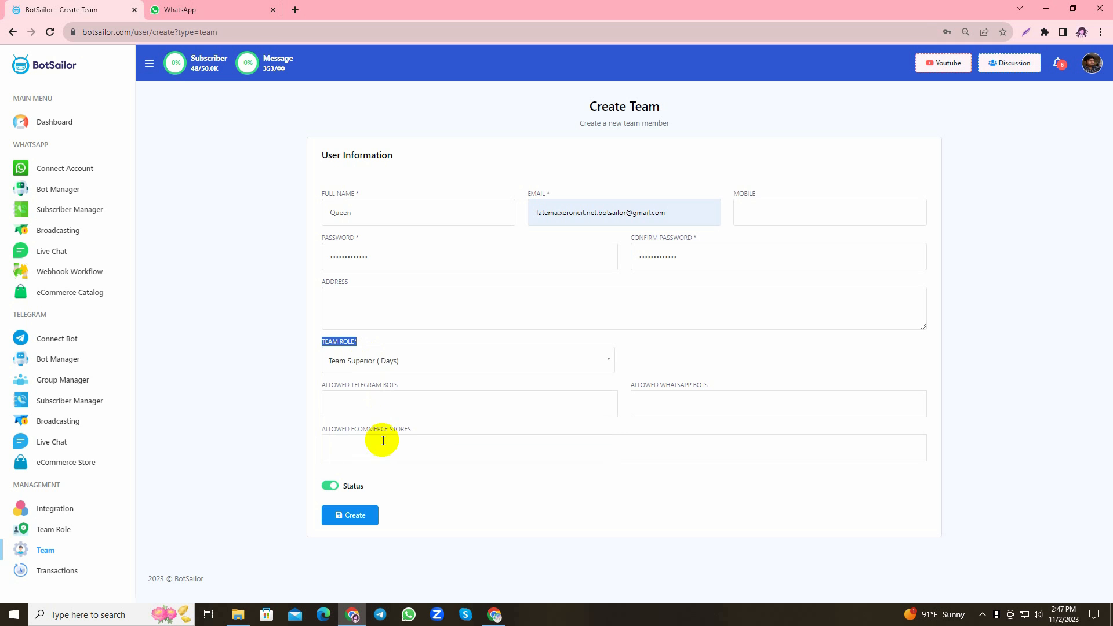
- Allow the member the Telegram bot The_White_eCommerce_Bot, the WhatsApp bot The White and the eCommerce store Queen Calling
left_click(377, 407)
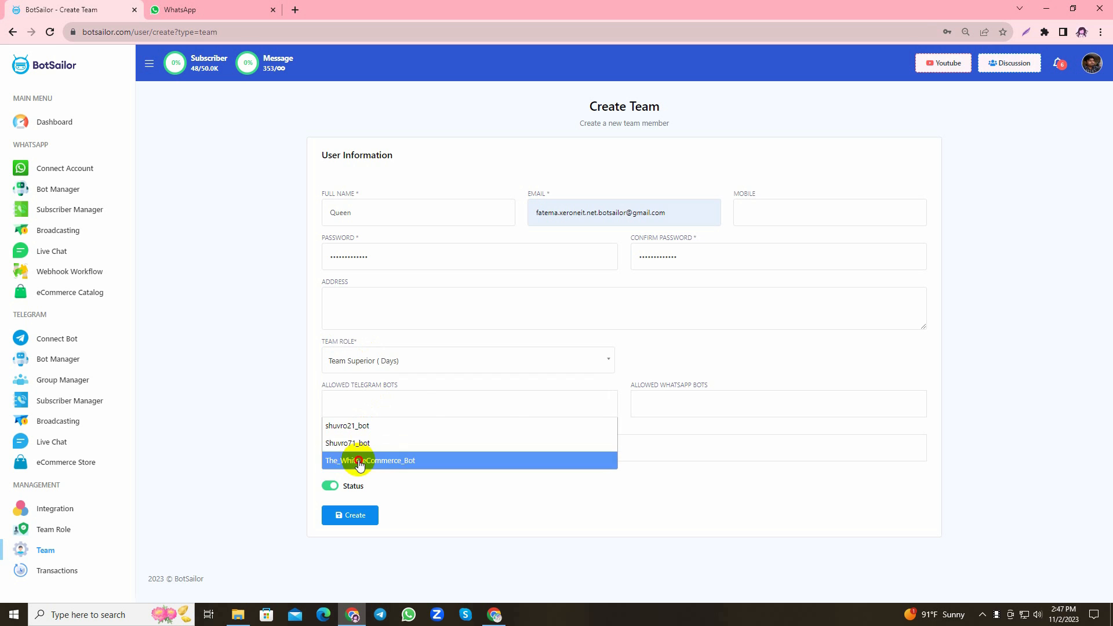
left_click(359, 462)
left_click(659, 406)
left_click(667, 424)
left_click(335, 450)
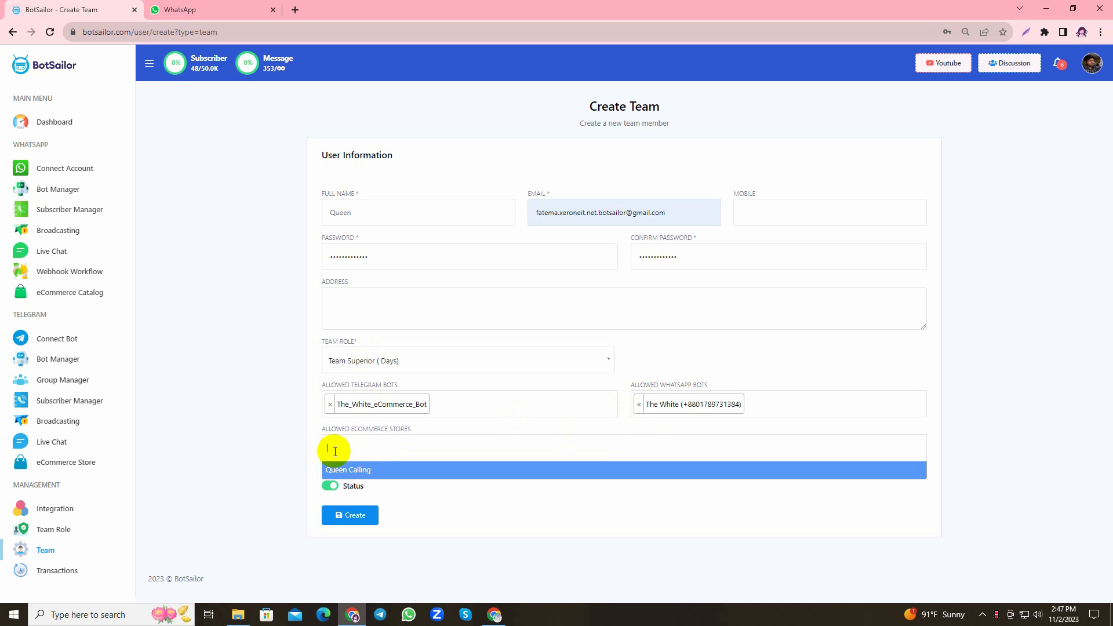
left_click(373, 468)
- Add shuvro21_bot and Shuvro71_bot to the member's allowed Telegram bots
left_click(450, 409)
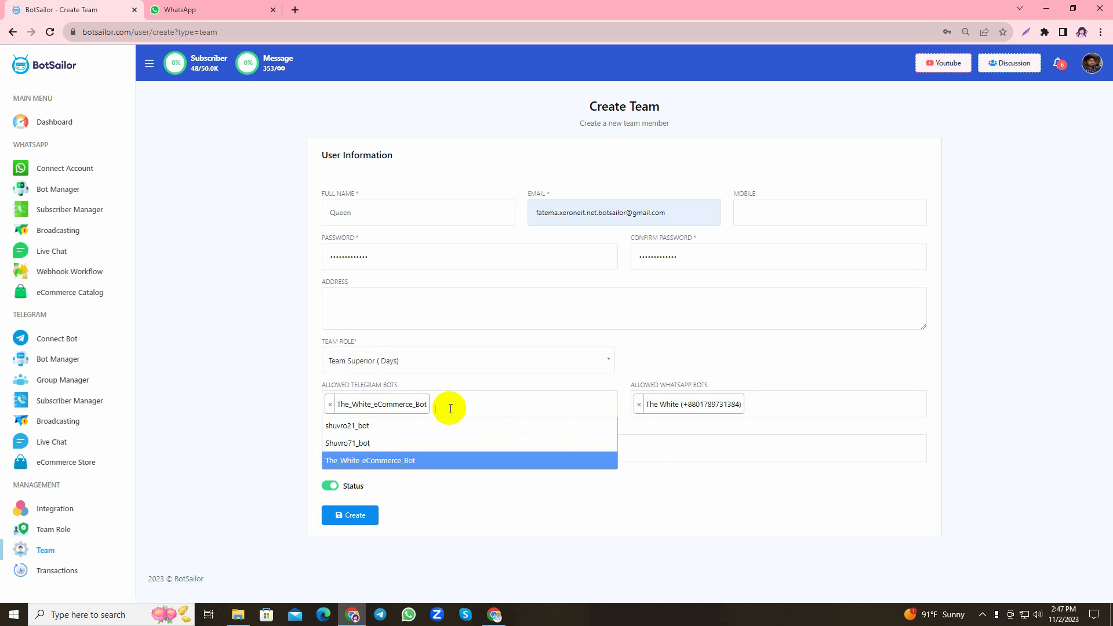
left_click(384, 426)
left_click(519, 408)
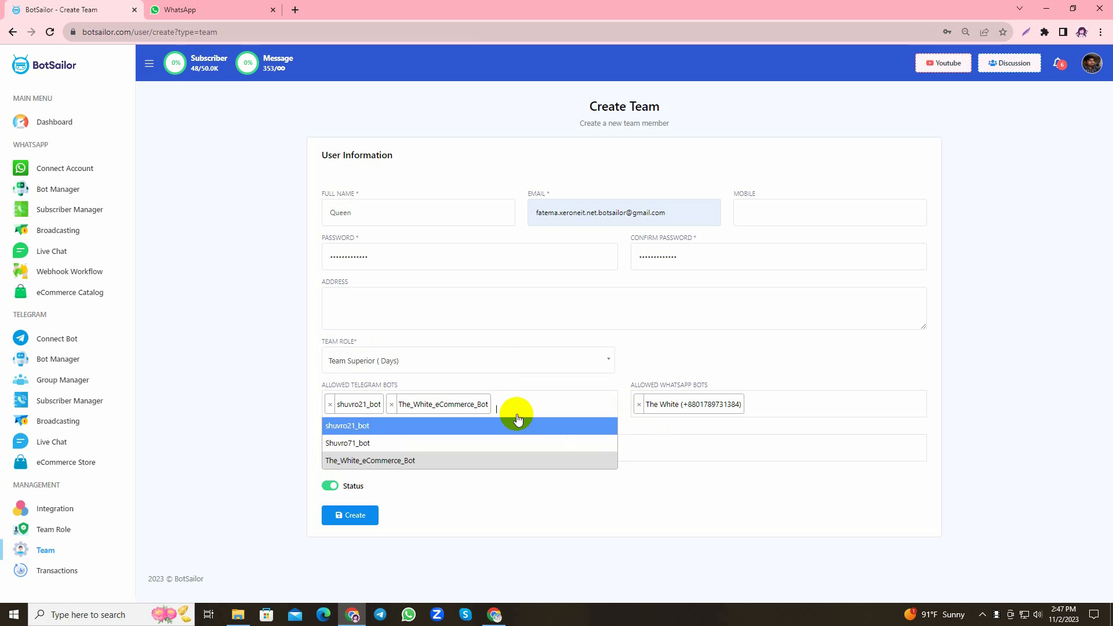
left_click(388, 449)
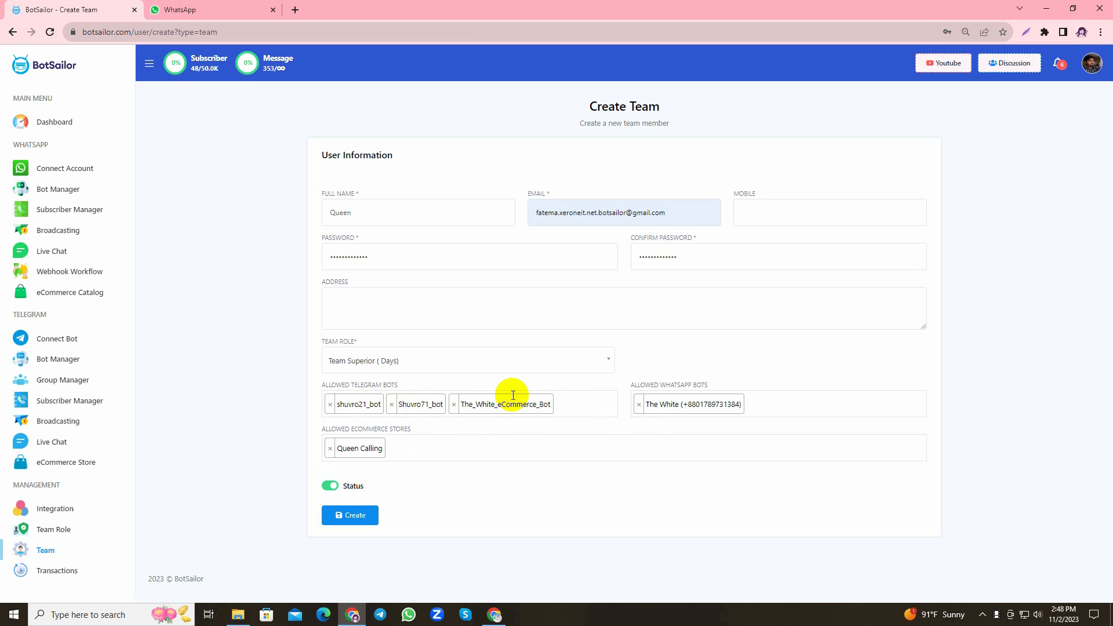
- Remove shuvro21_bot and Shuvro71_bot from the member's allowed Telegram bots and create the team member
left_click(329, 404)
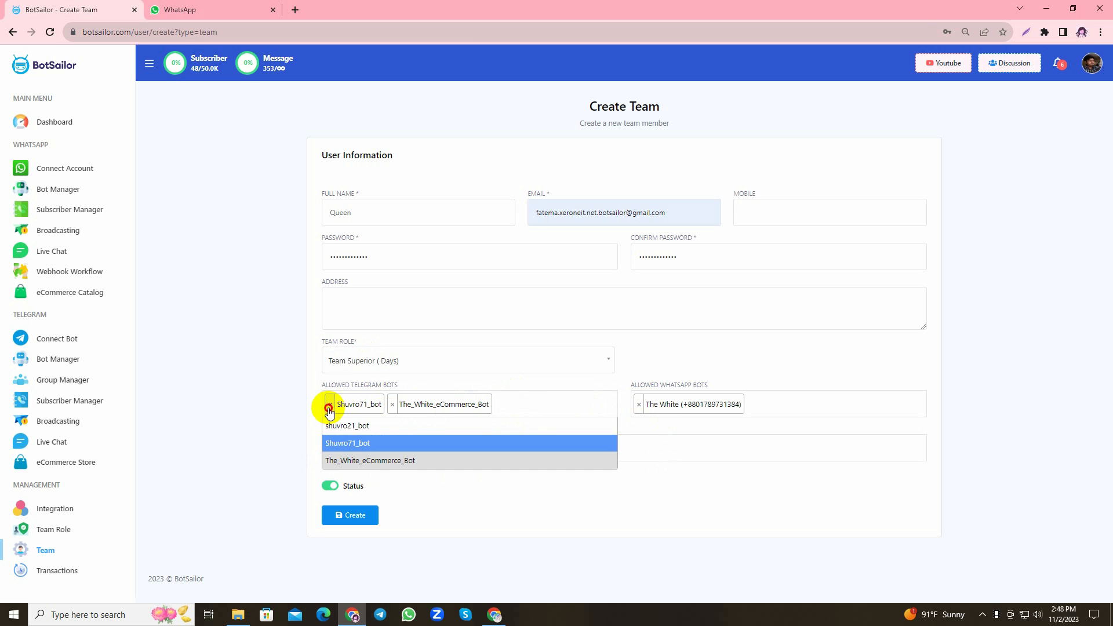
left_click(328, 406)
left_click(343, 515)
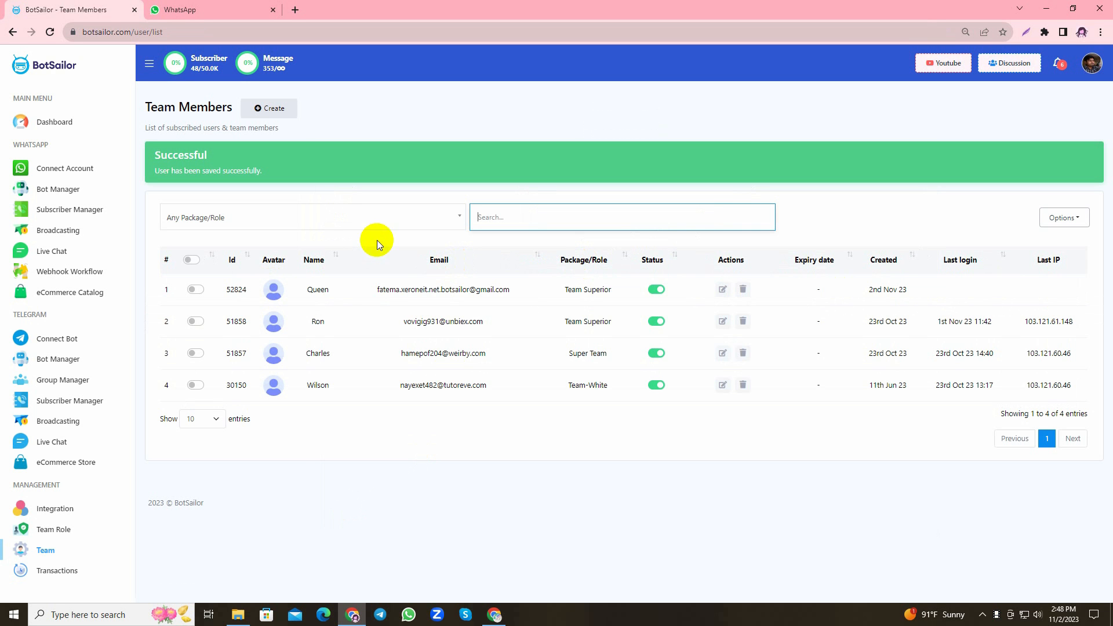
- Switch to the other Chrome profile's window, open BotSailor and log in with the new team member's prefilled credentials
left_click(494, 614)
left_click(129, 32)
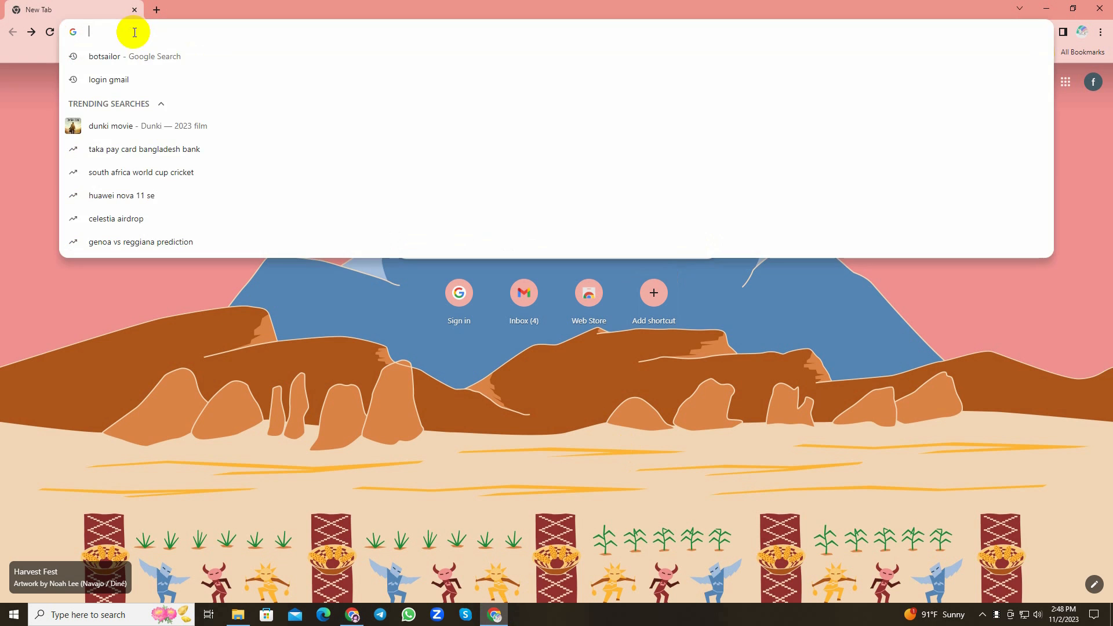
left_click(134, 54)
left_click(124, 232)
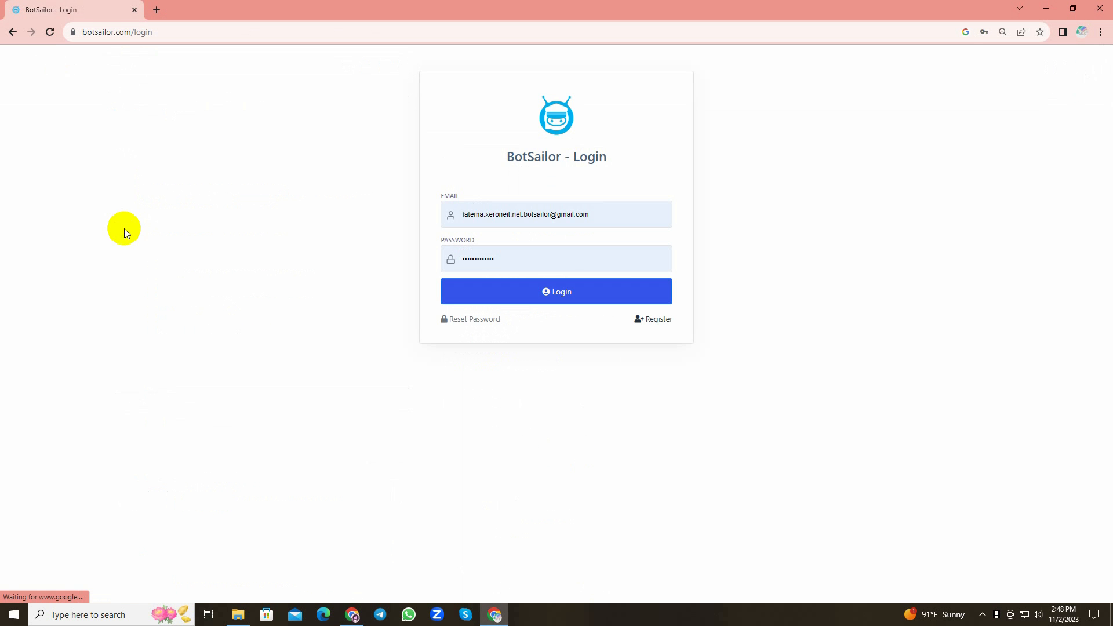
left_click(626, 252)
left_click(529, 292)
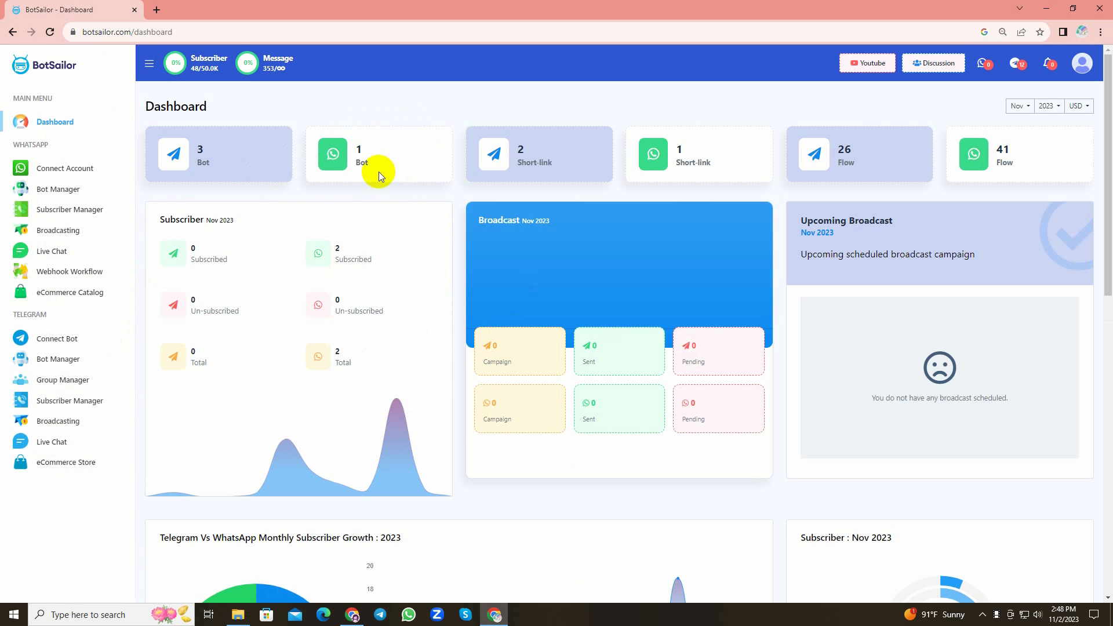
left_click_drag(352, 159, 376, 164)
- Return to the team owner's BotSailor window and start a new bot reply for the WhatsApp bot The White
left_click(353, 615)
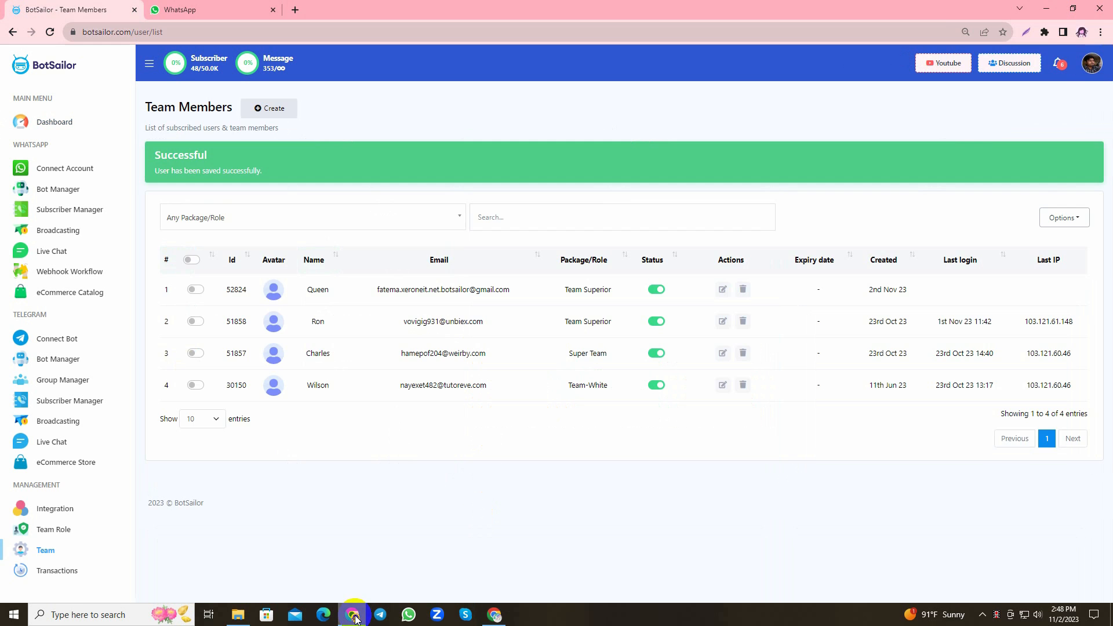
left_click(362, 218)
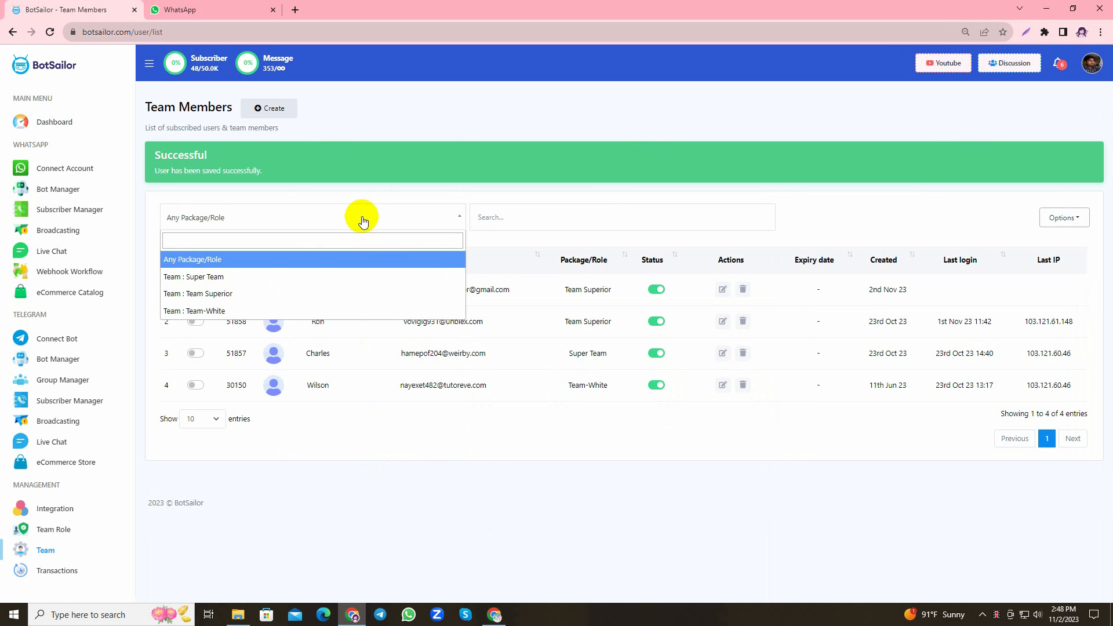
left_click(368, 199)
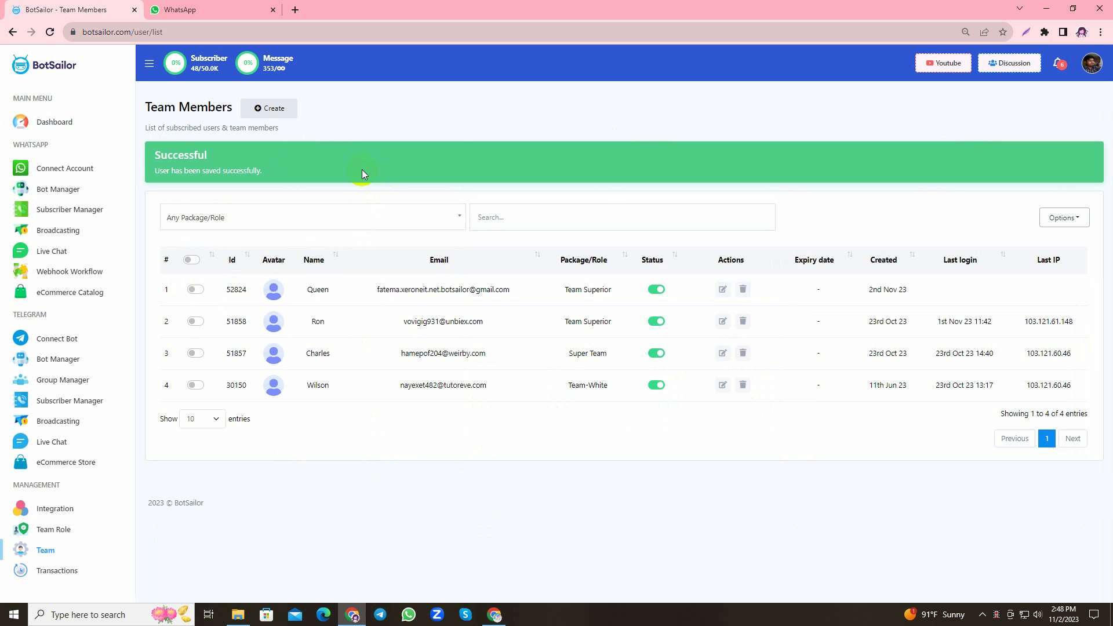
left_click(73, 190)
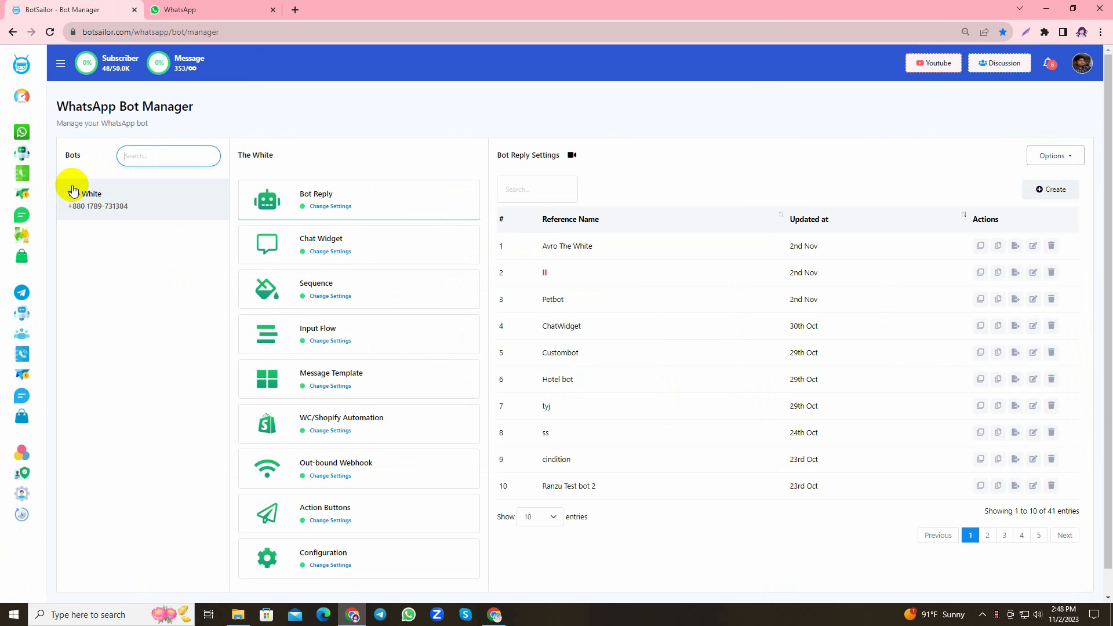
left_click(1044, 190)
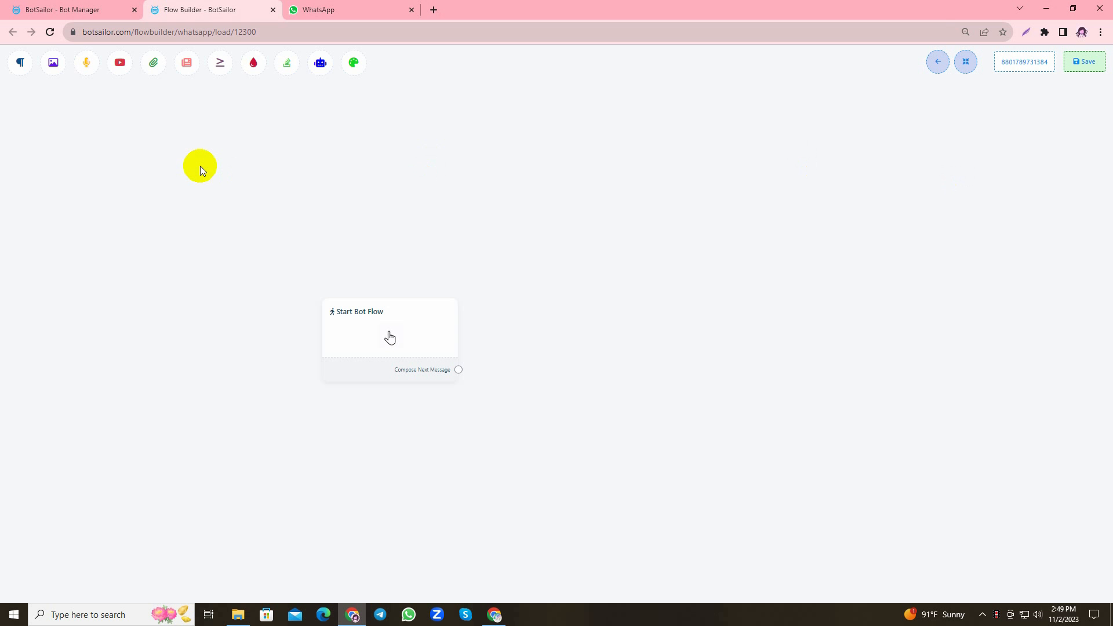
- Set the start node's trigger keywords to "Hello, Hi, Greetings" and its title to "Sopport"
left_click_drag(400, 351, 182, 209)
double_click(181, 211)
type("Hello,")
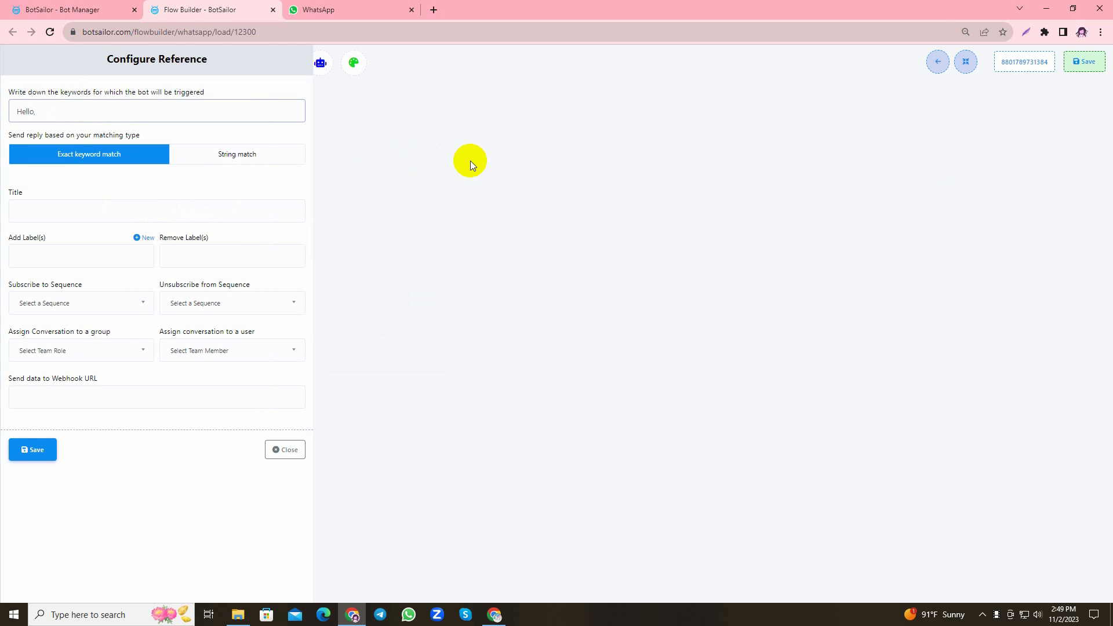
type(" Hi, Greetings")
left_click(91, 212)
type("S")
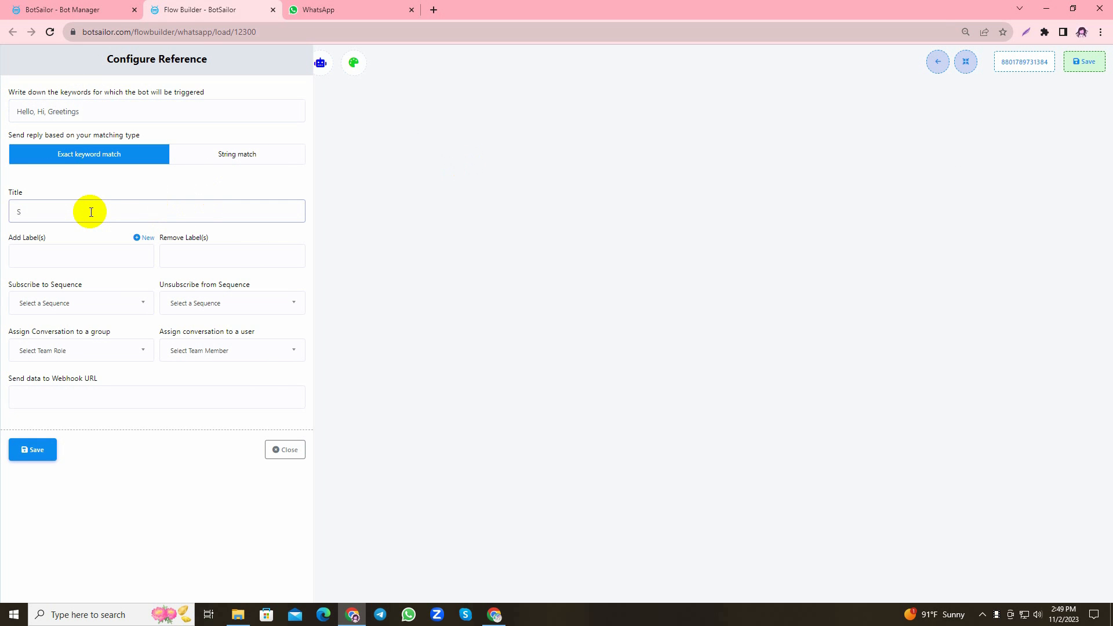
type("opport")
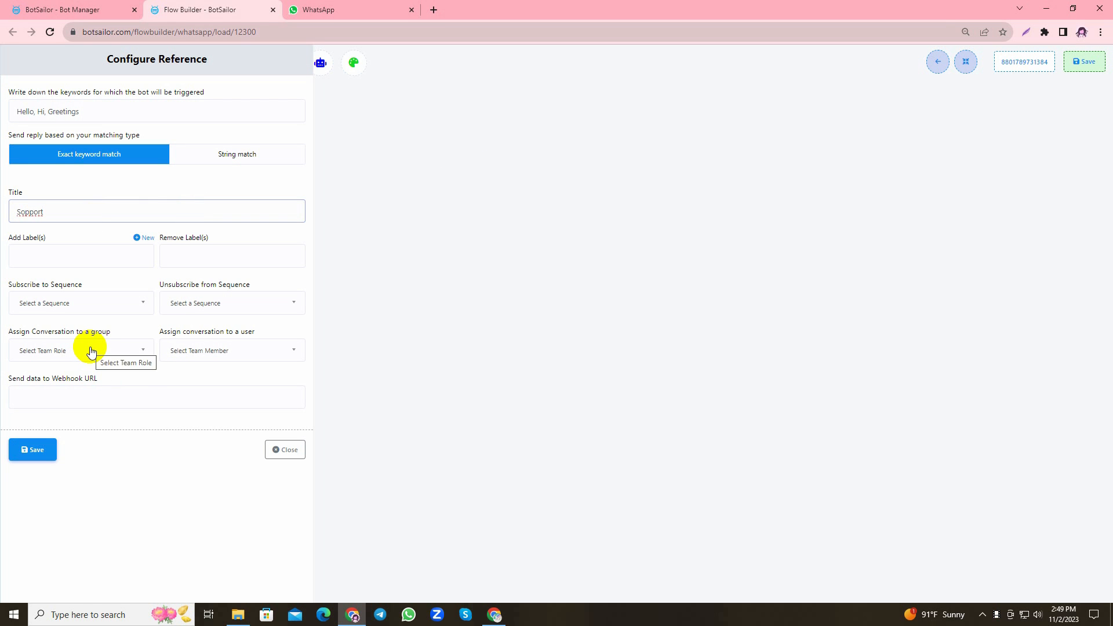
- Check the team roles and team members offered for conversation assignment, and save the start node's configuration
left_click(91, 350)
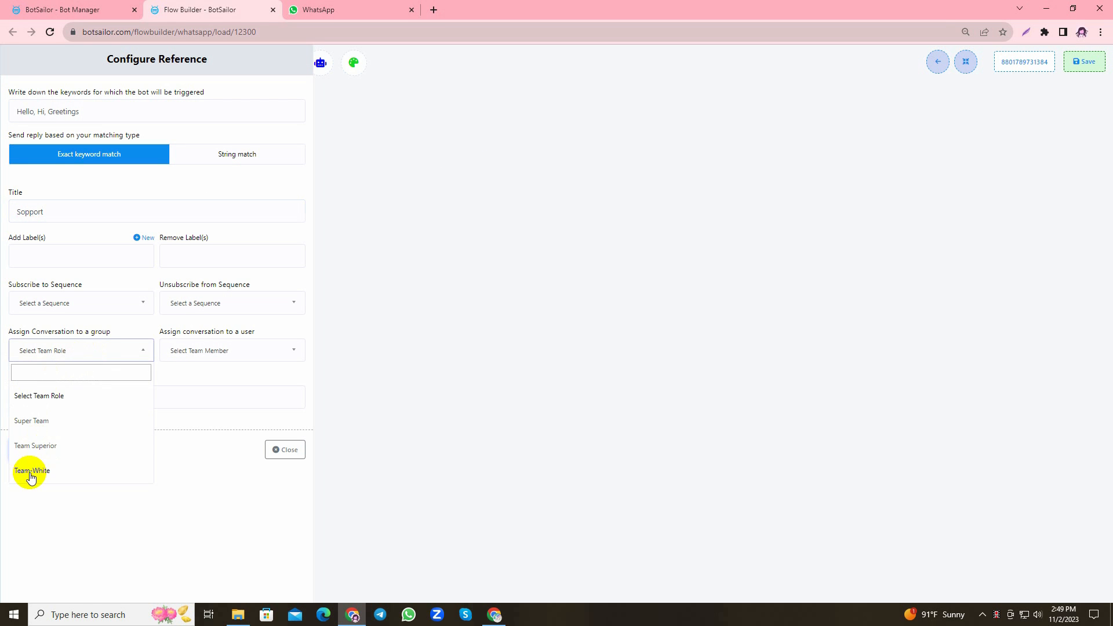
left_click(191, 350)
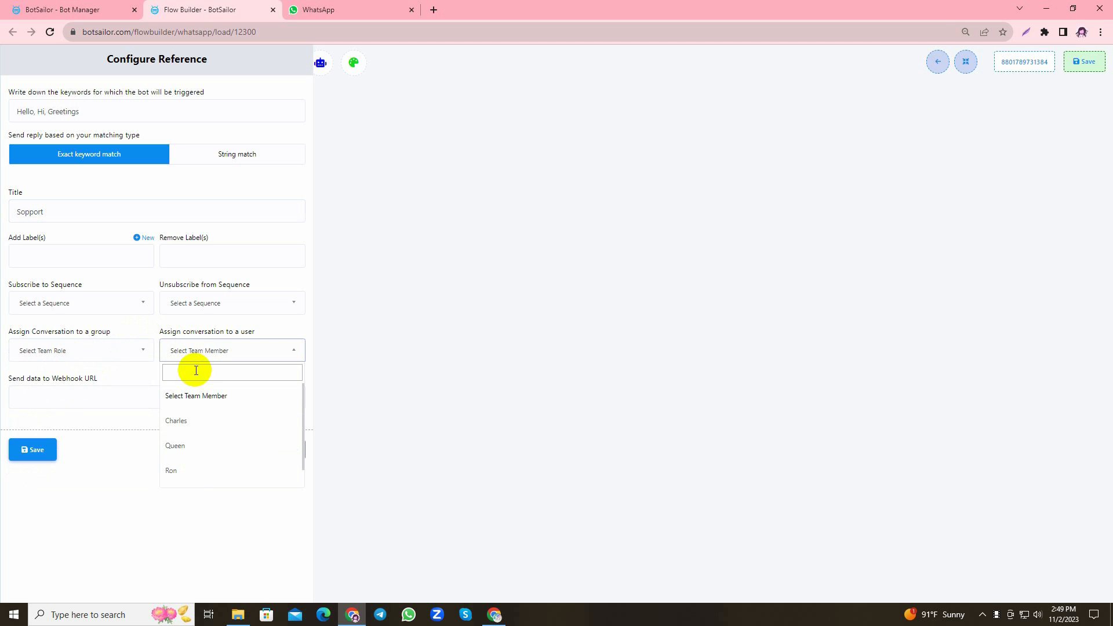
scroll(189, 462, "down", 1)
scroll(191, 458, "up", 1)
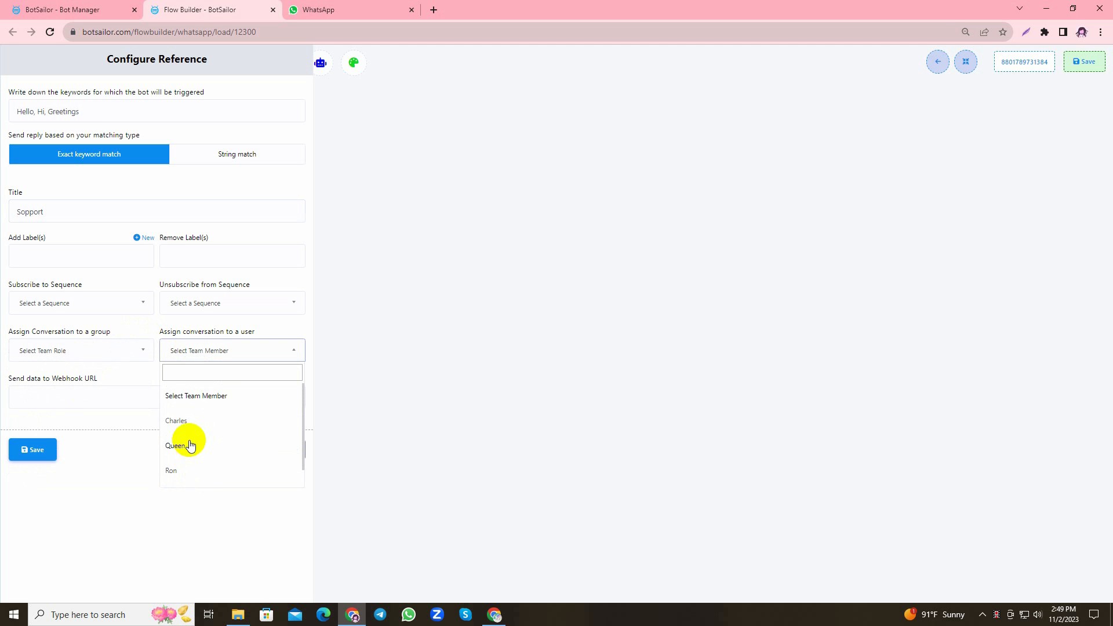
scroll(193, 434, "down", 1)
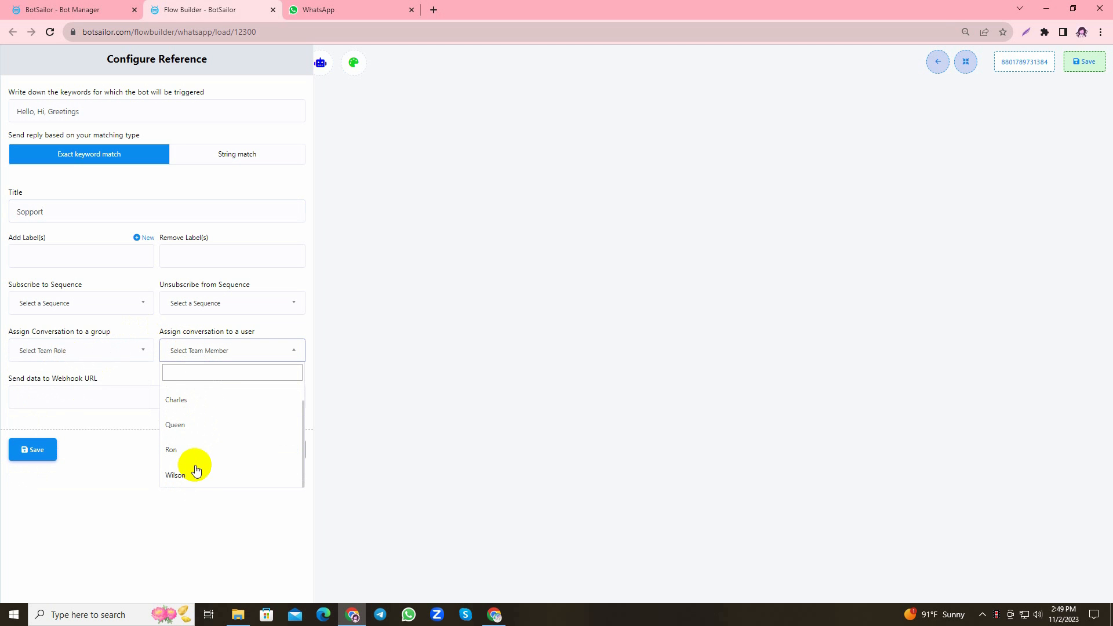
left_click(59, 391)
left_click(39, 456)
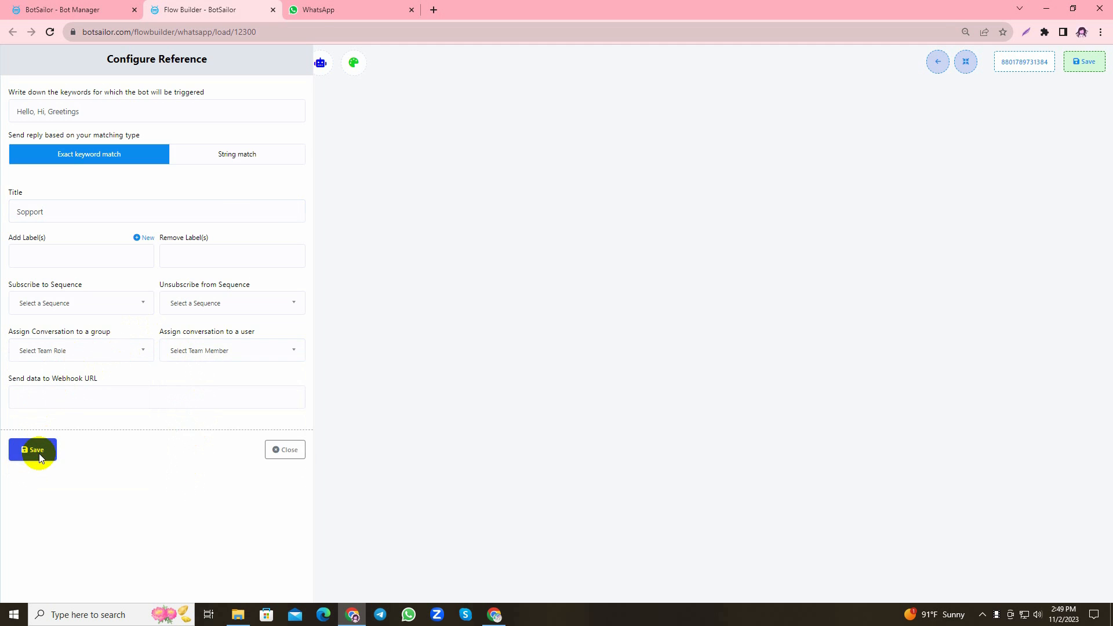
- Add a Text message after the start node reading "Hi, Welcome to Gadget Hunt! We are passionate about bringing you the latest & greatest in tech!"
left_click_drag(239, 259, 296, 203)
left_click(344, 206)
double_click(407, 269)
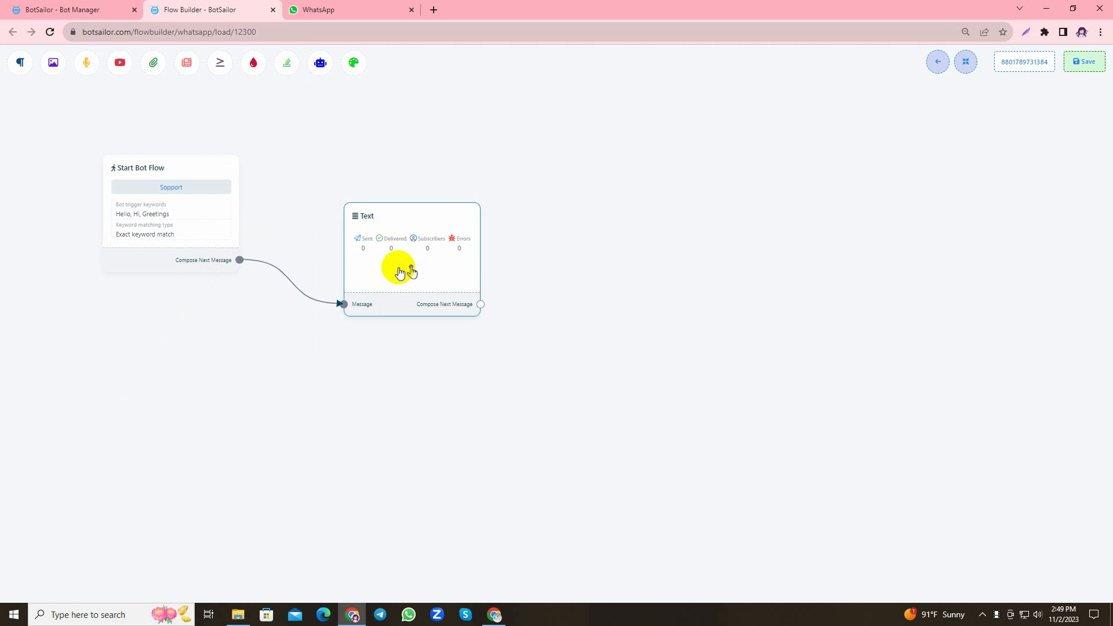
left_click(121, 145)
type("Hi, Welco")
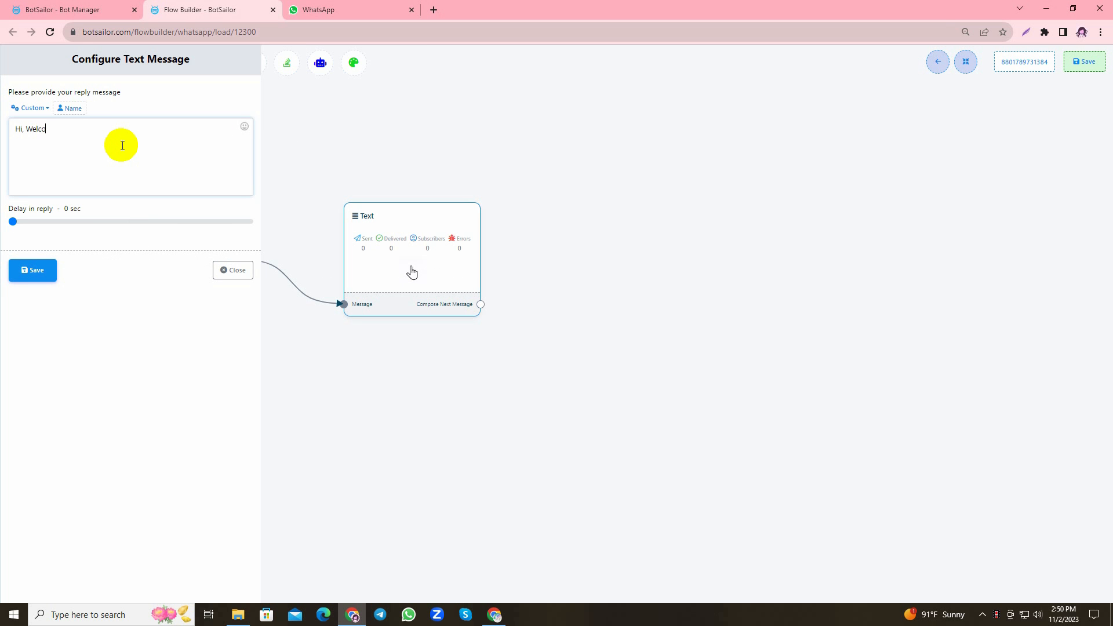
type("me to Gadget Hunt! We are passionate abo")
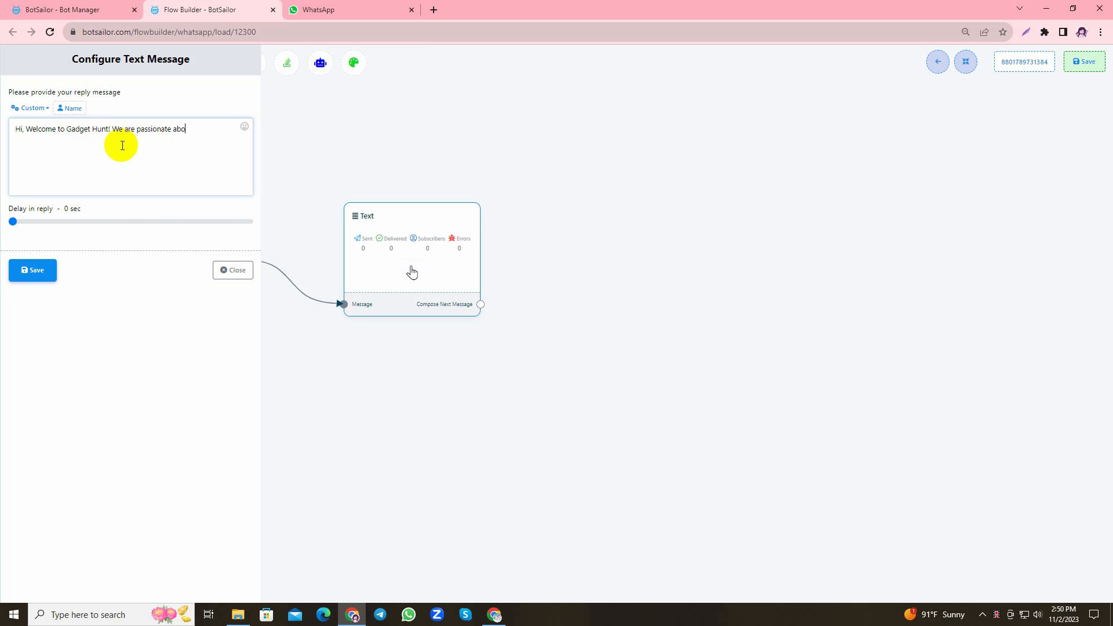
type("ut bringing you the latest & greatest in tech!")
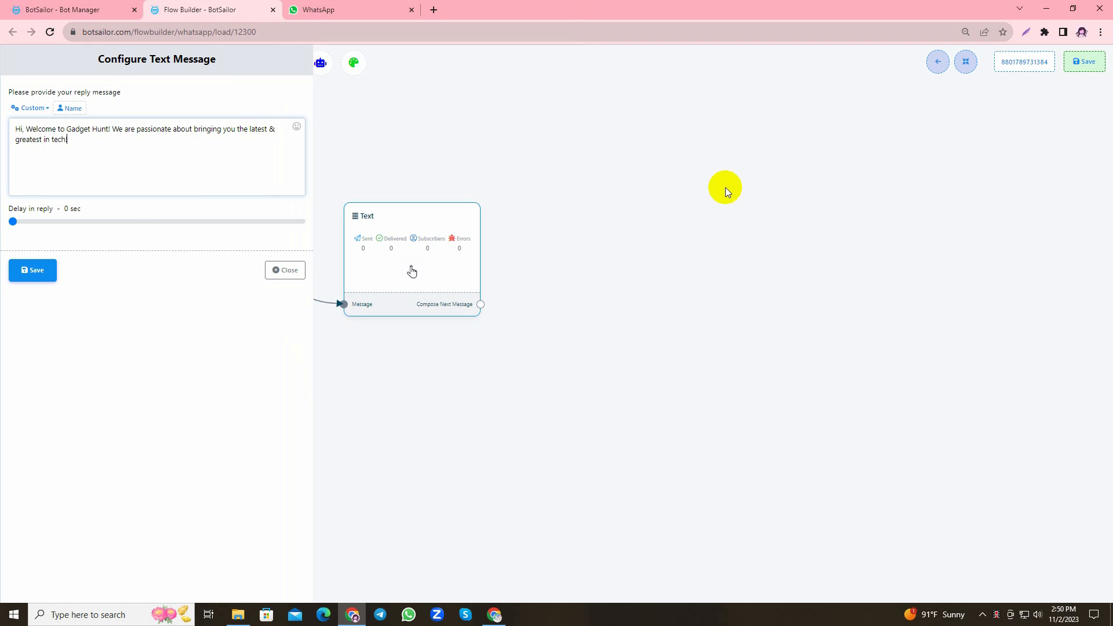
left_click(30, 273)
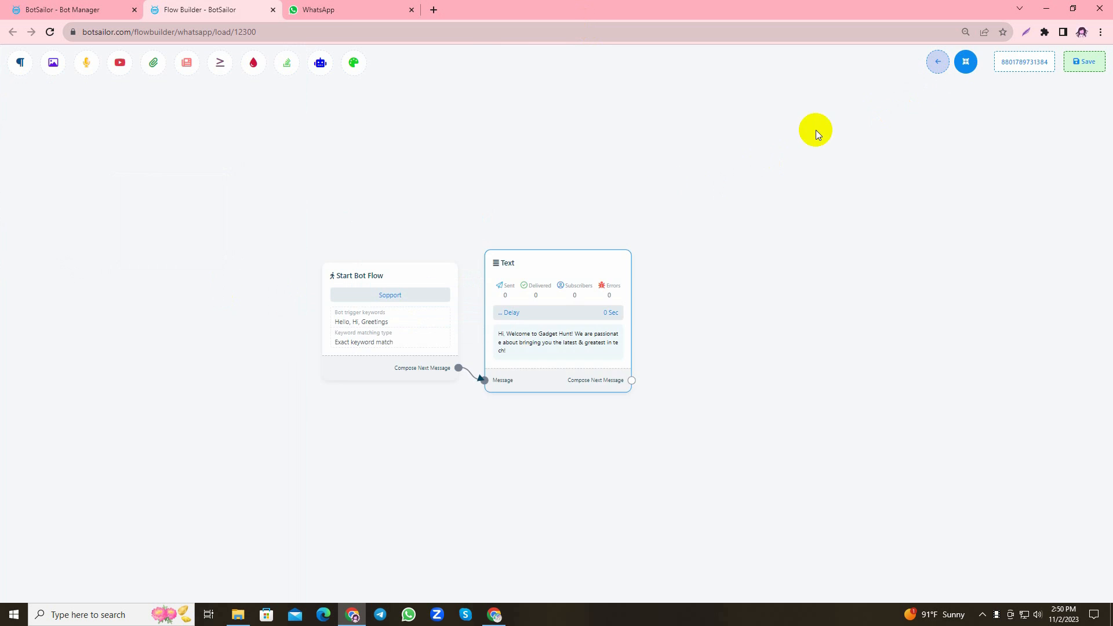
- Add an Interactive message after the text node with the body "How can we assist you today?"
left_click_drag(356, 297, 496, 234)
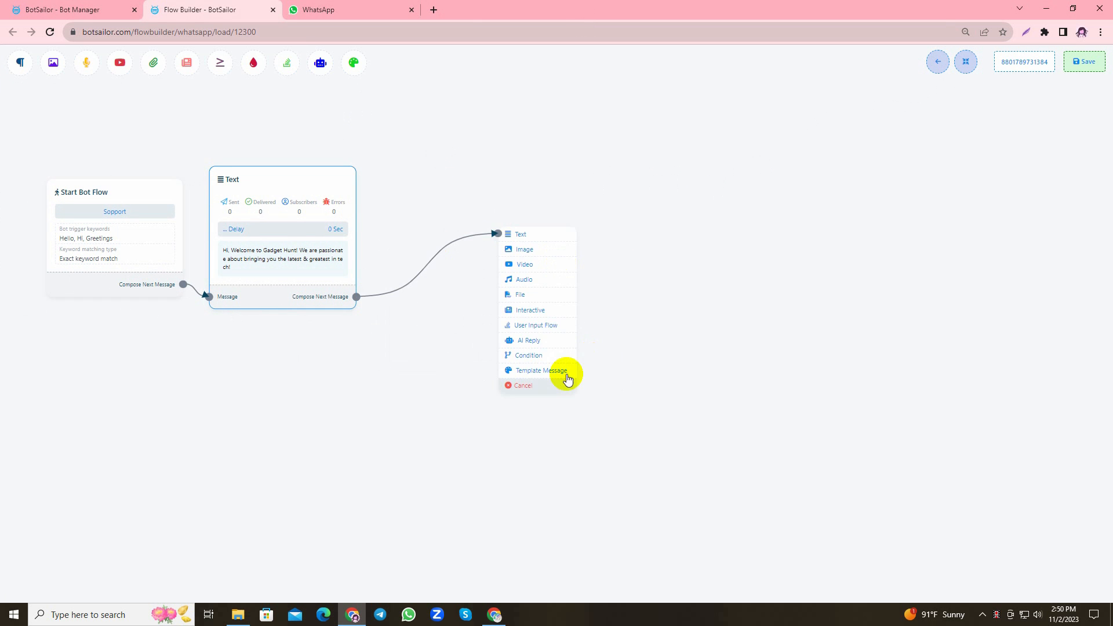
left_click(519, 305)
double_click(443, 241)
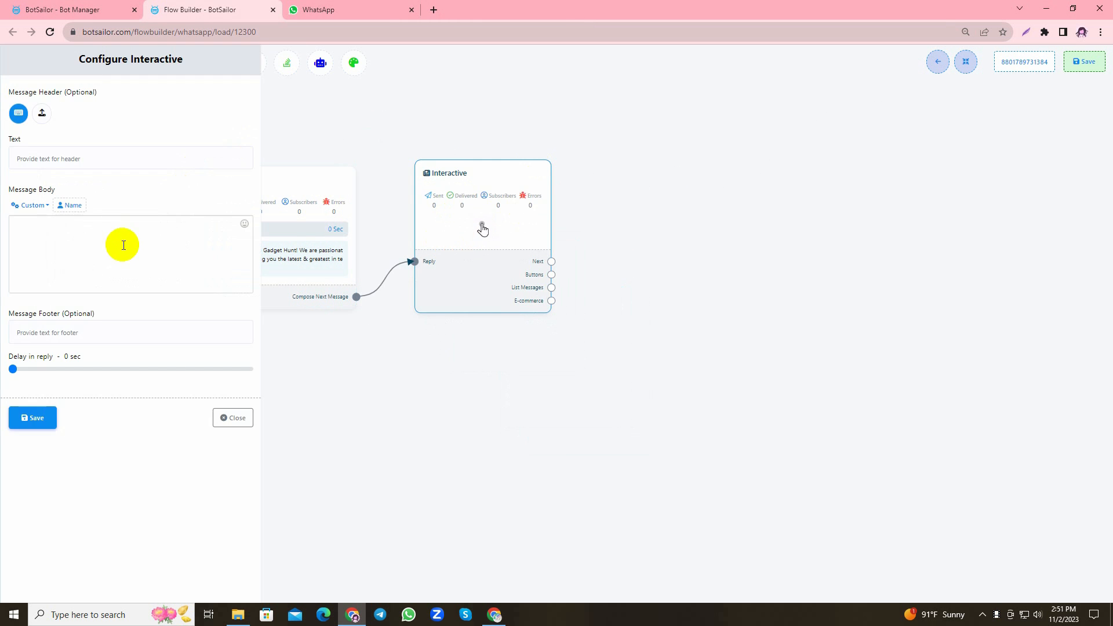
left_click(110, 232)
type("How can we assist you today?")
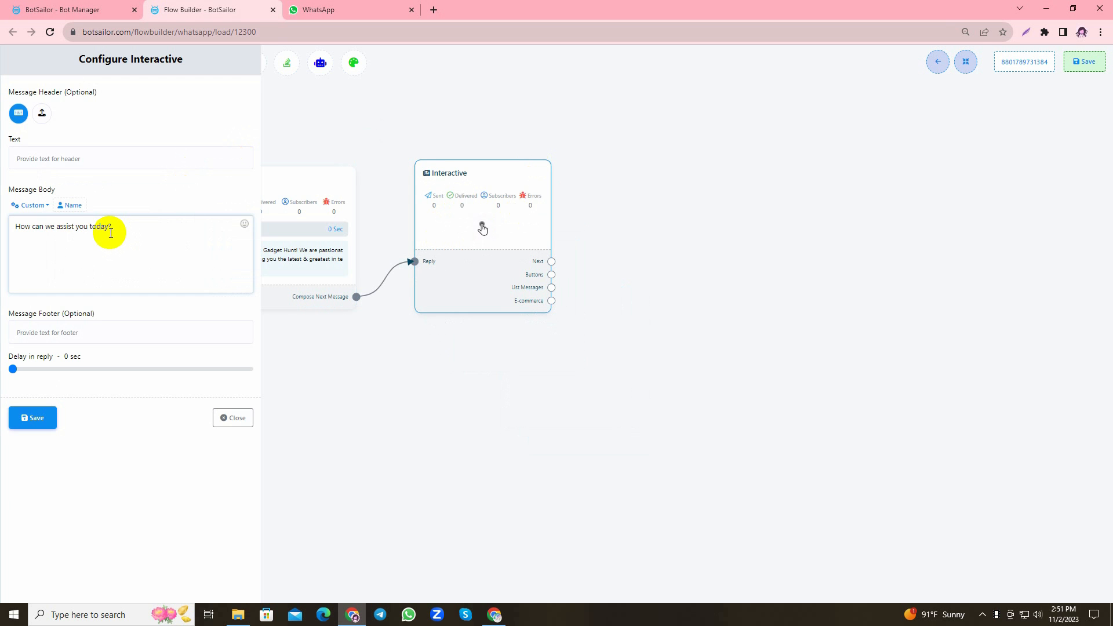
left_click(32, 417)
- Attach two button nodes to the Buttons output of the interactive message and space them one above the other
left_click_drag(562, 284, 644, 338)
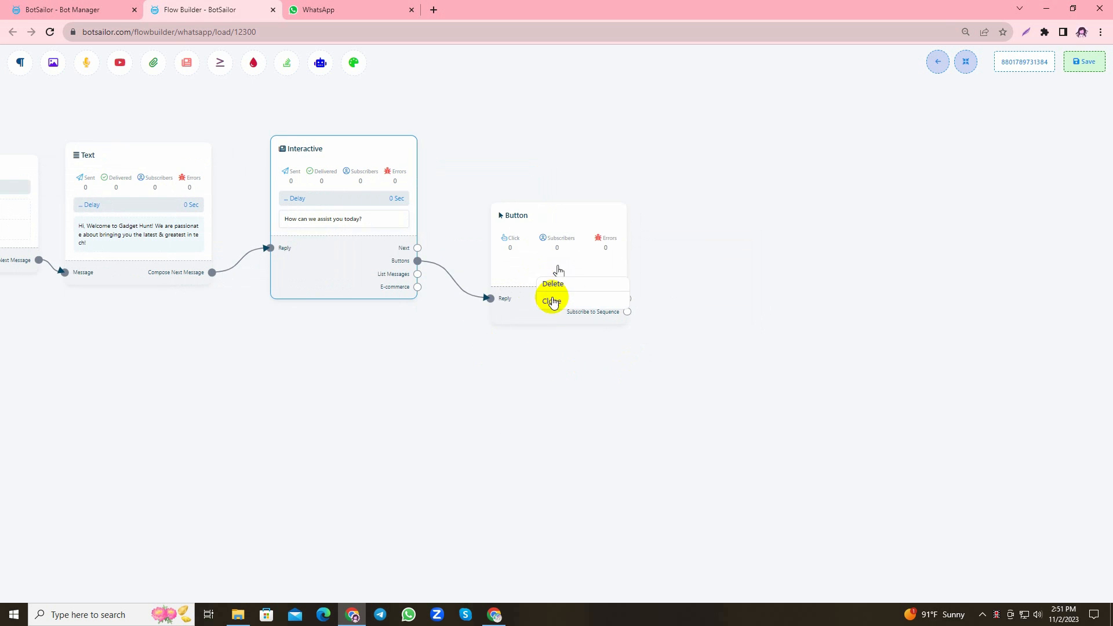
left_click_drag(552, 298, 591, 168)
left_click_drag(417, 261, 480, 423)
left_click(965, 61)
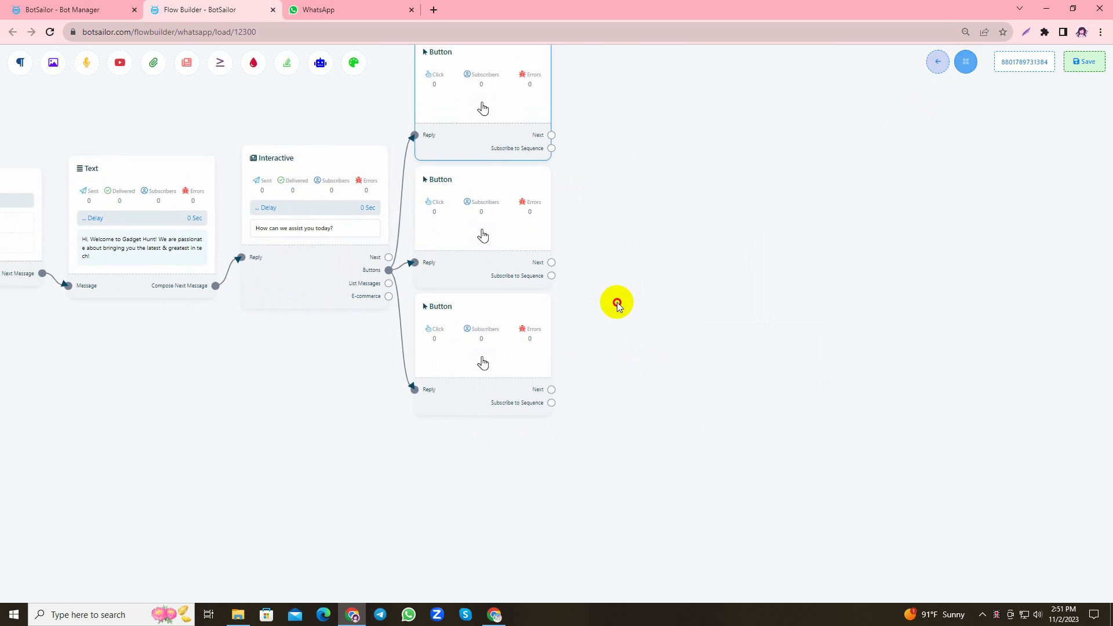
left_click_drag(527, 457, 530, 421)
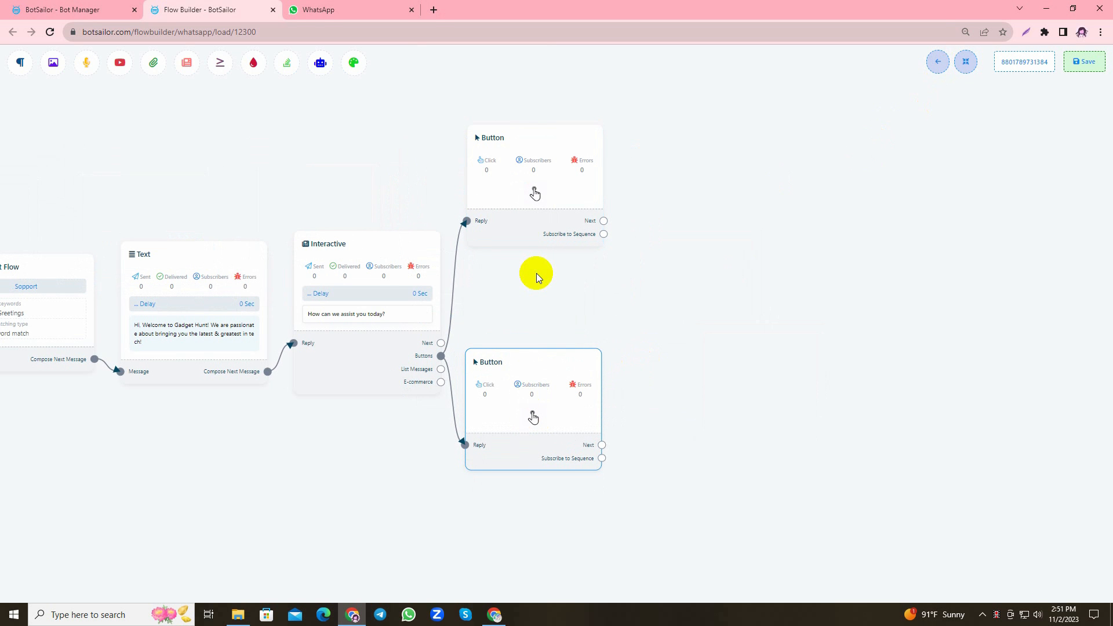
left_click_drag(529, 216, 528, 246)
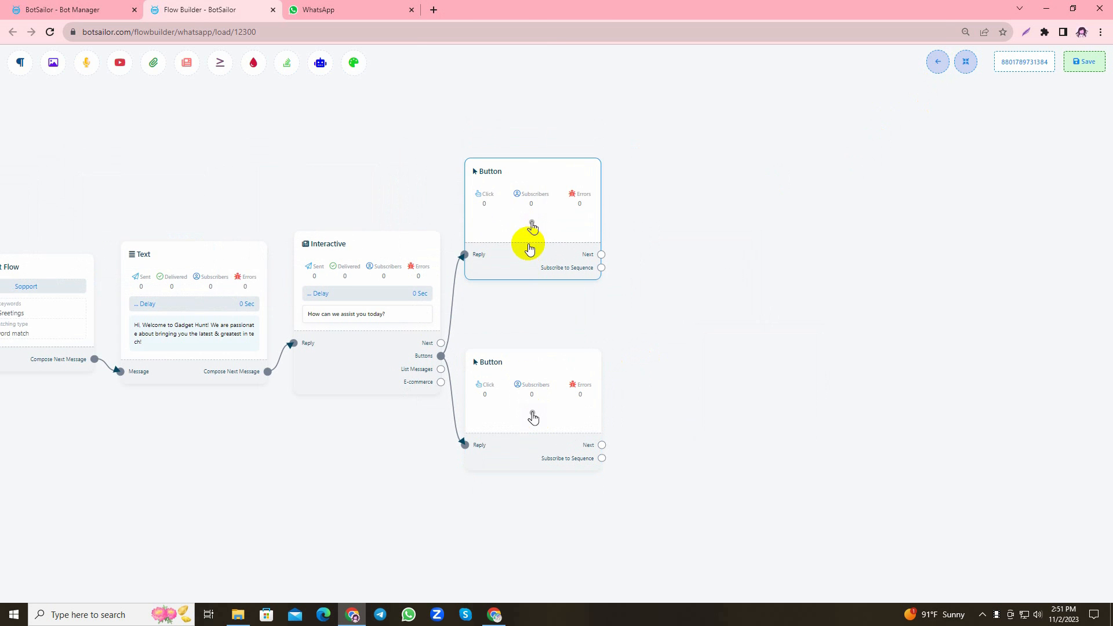
- Name the upper button "Product Deatils" and set its action to Send Message
double_click(529, 246)
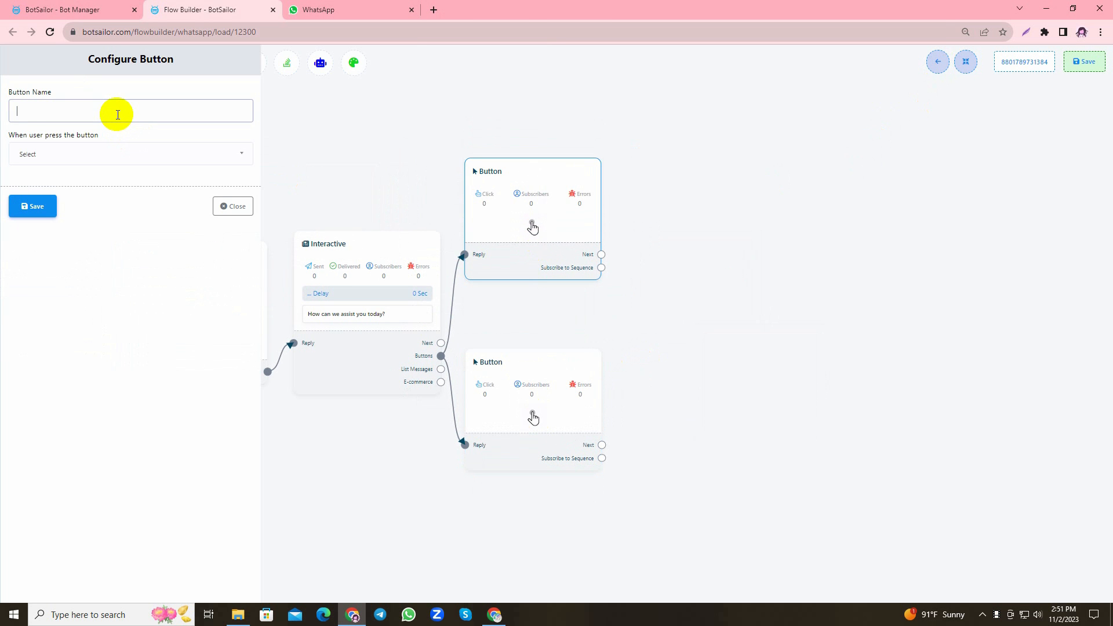
type("Product Deatils")
left_click(116, 154)
left_click(60, 223)
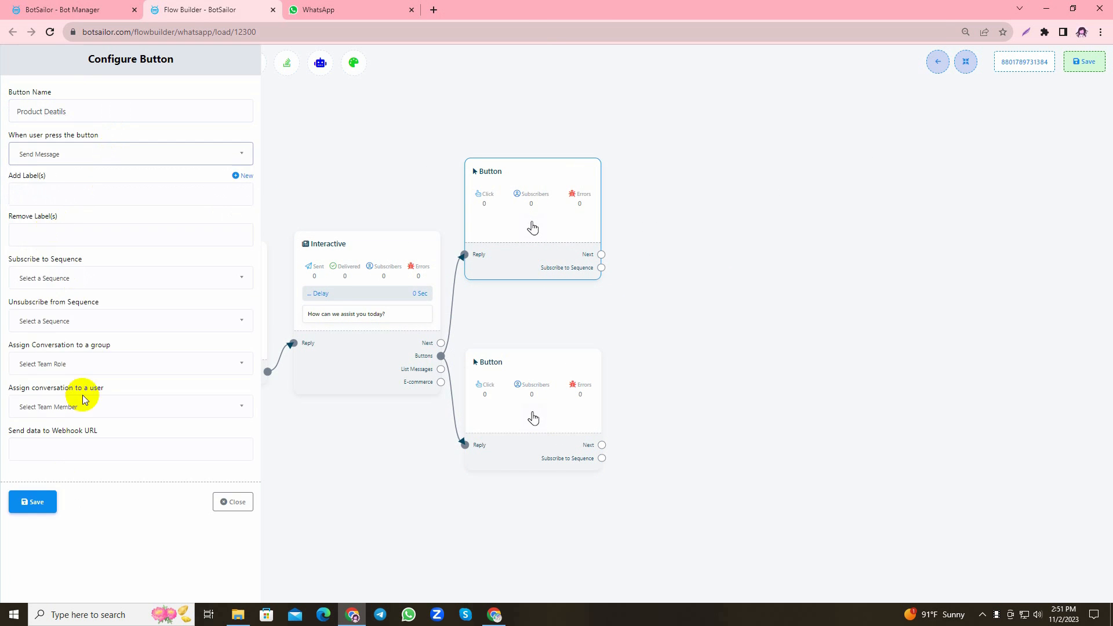
left_click(32, 500)
- Name the lower button "Human Assistance" and set its action to Send Message
left_click(548, 373)
double_click(548, 373)
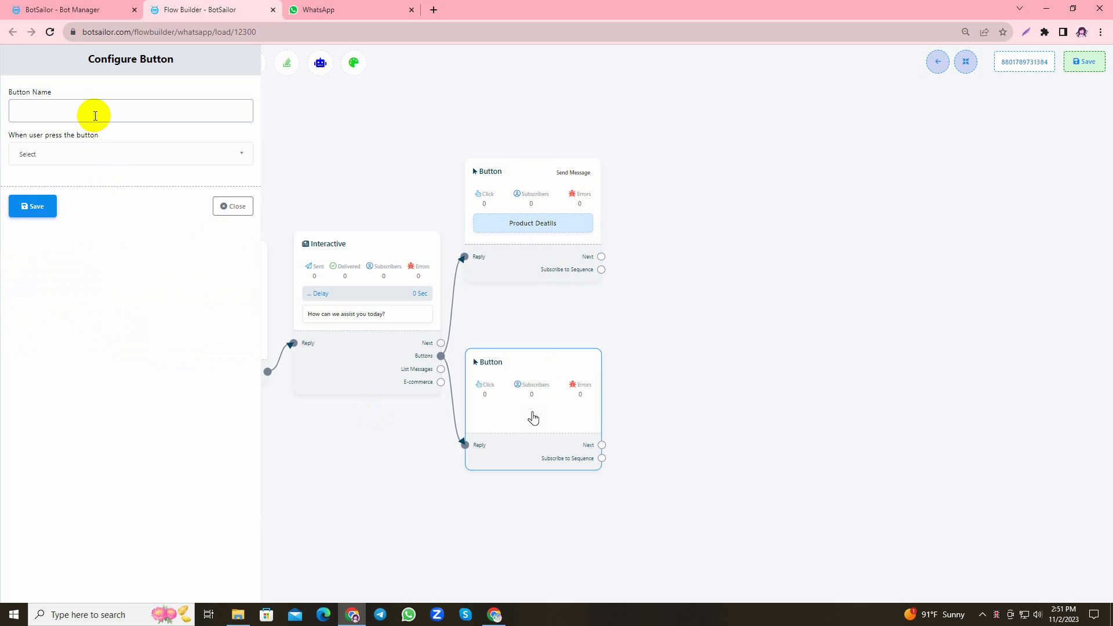
type("Human Assistance")
left_click(93, 152)
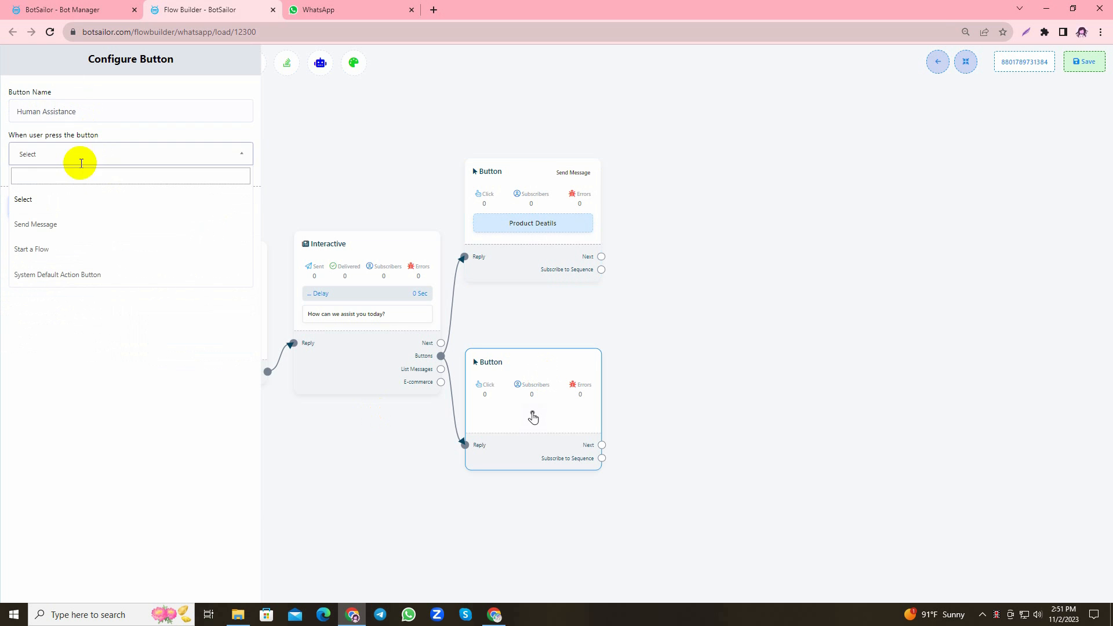
left_click(58, 226)
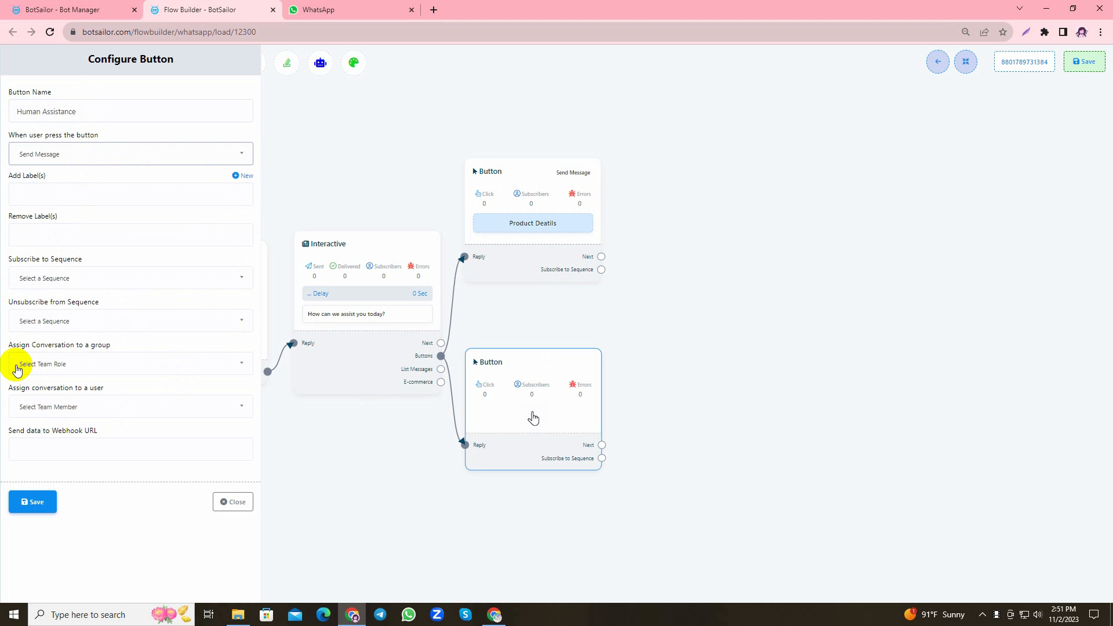
- Assign the Human Assistance button's conversation to the second listed team member and save the button settings
left_click_drag(9, 344, 112, 345)
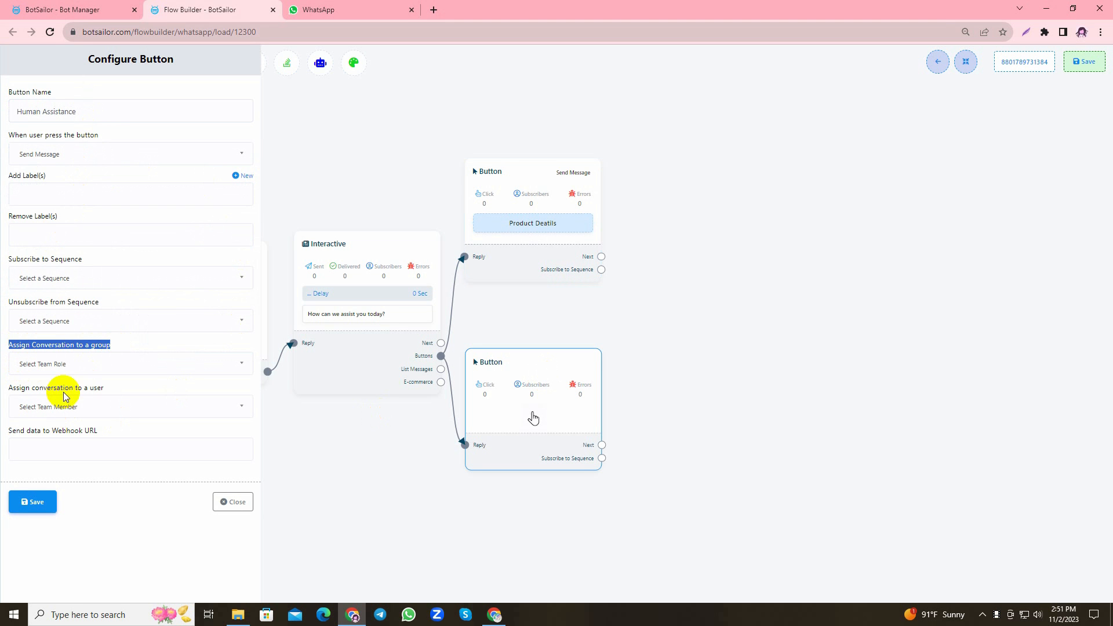
left_click_drag(9, 387, 107, 393)
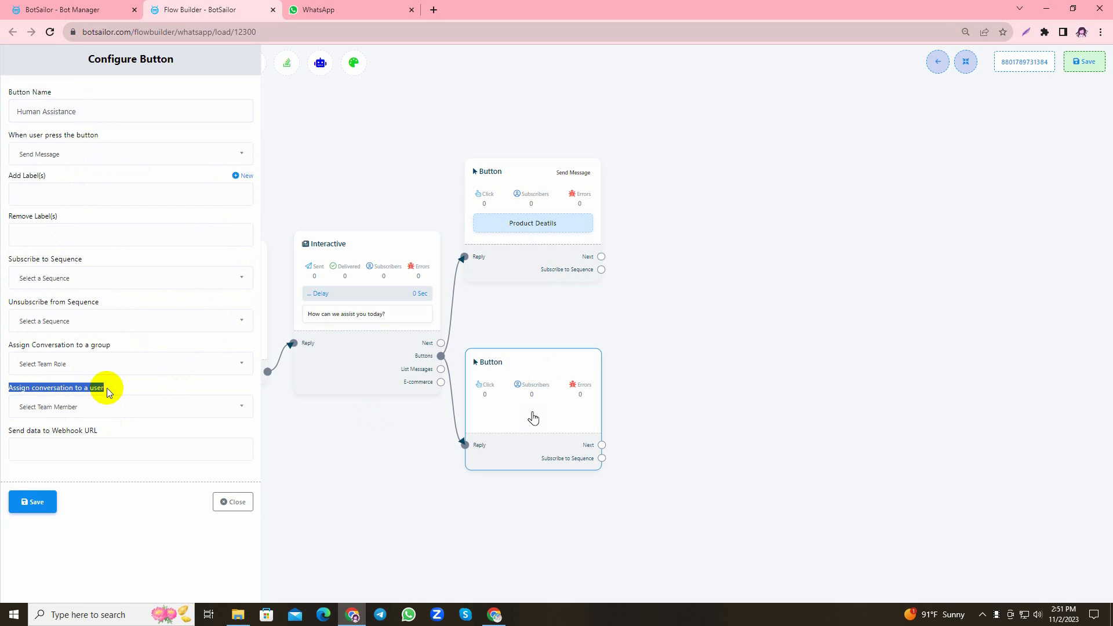
left_click(107, 392)
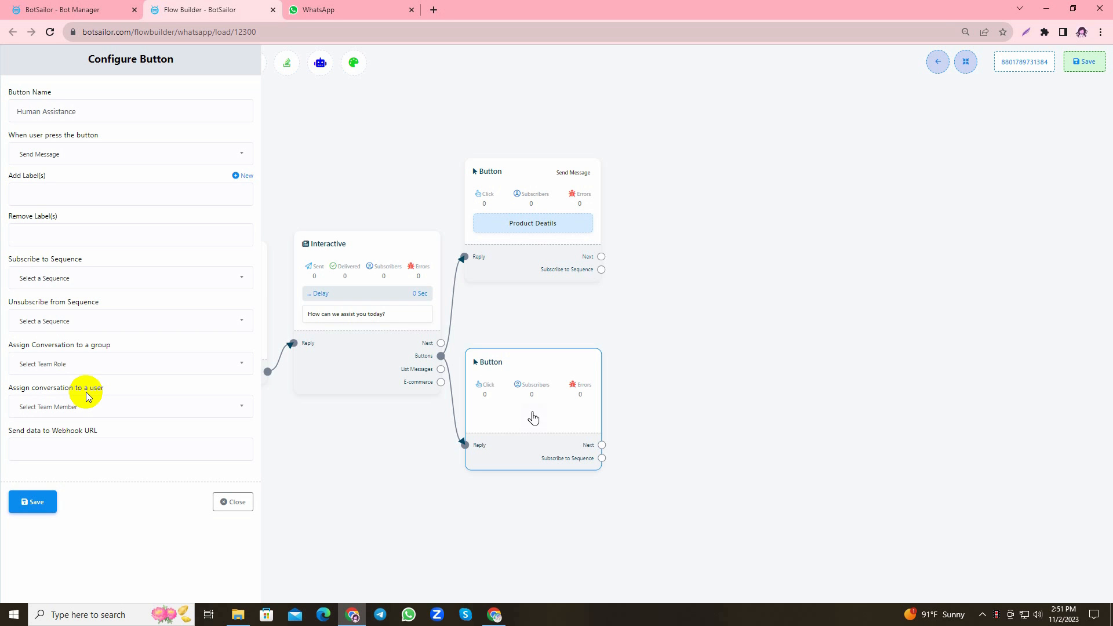
left_click(106, 407)
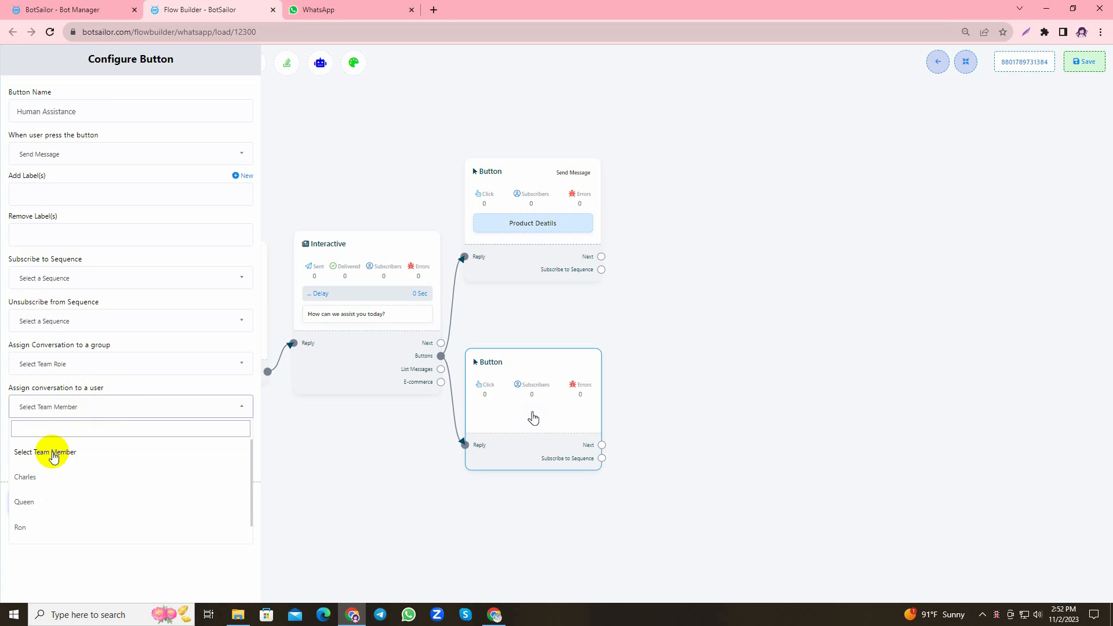
scroll(46, 469, "down", 1)
left_click(34, 484)
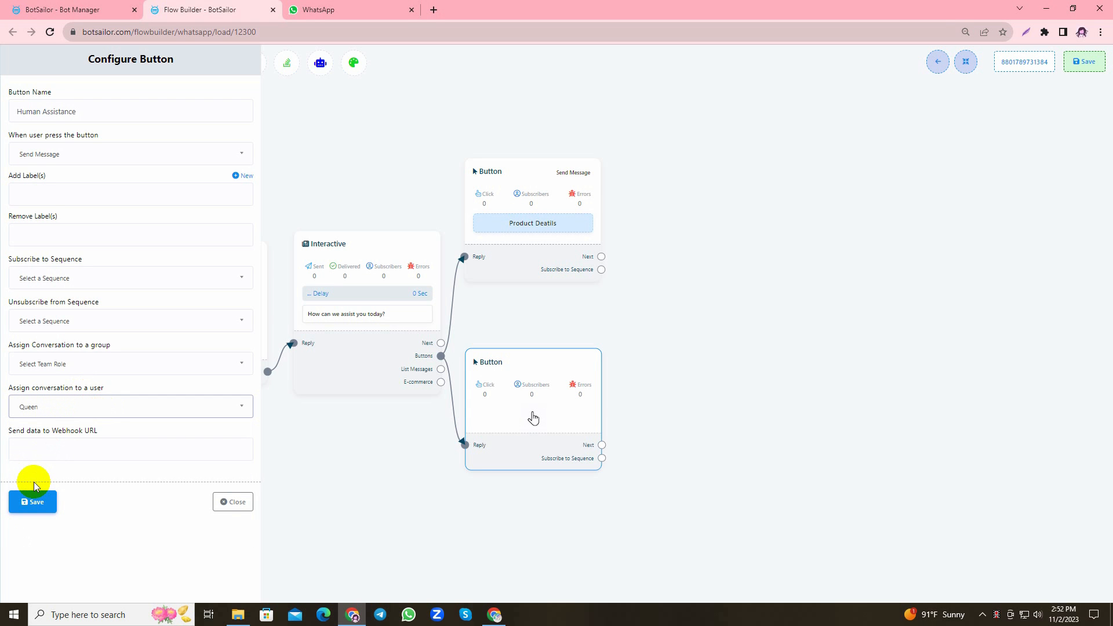
left_click(32, 502)
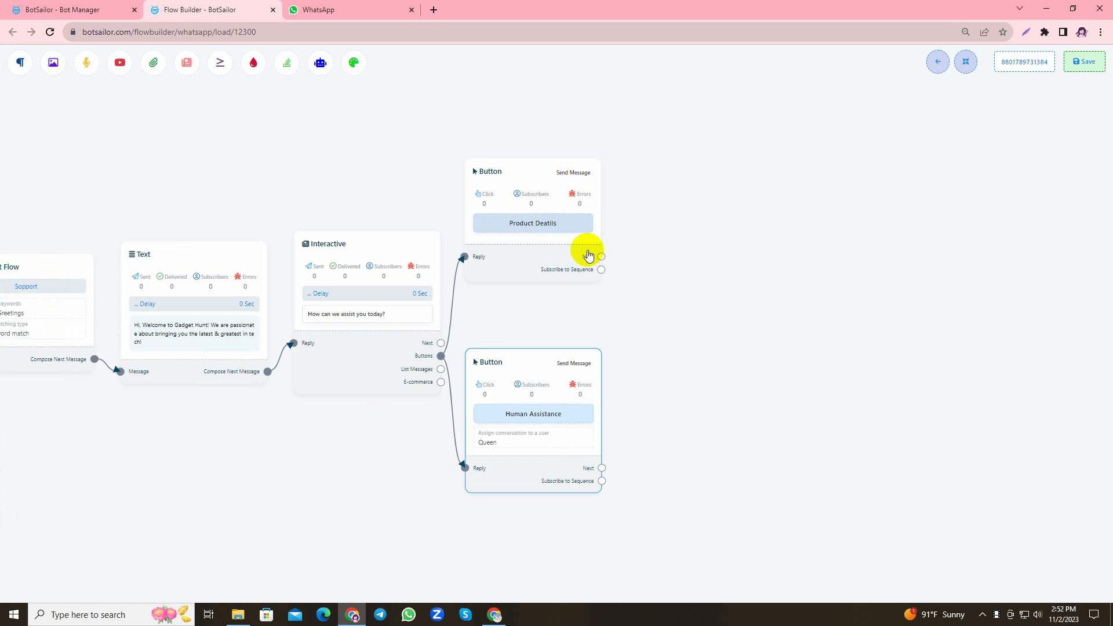
- Attach a Text node after the Product Deatils button with the message "Sure! Here is a file containing all our product details!"
left_click_drag(601, 257, 684, 229)
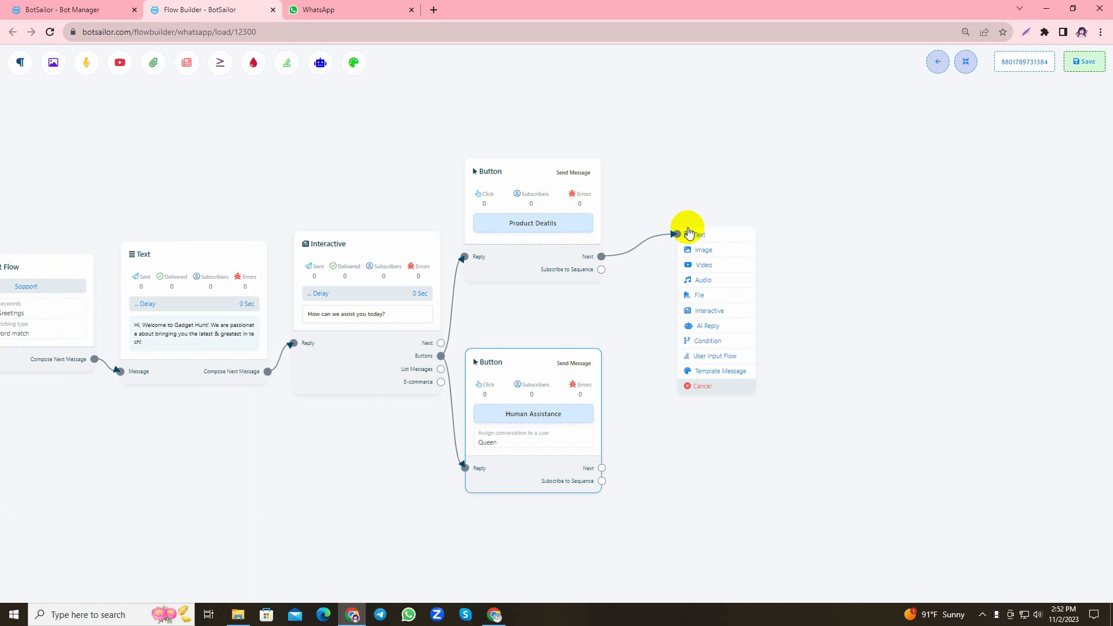
left_click(695, 246)
left_click_drag(716, 263, 691, 215)
double_click(695, 226)
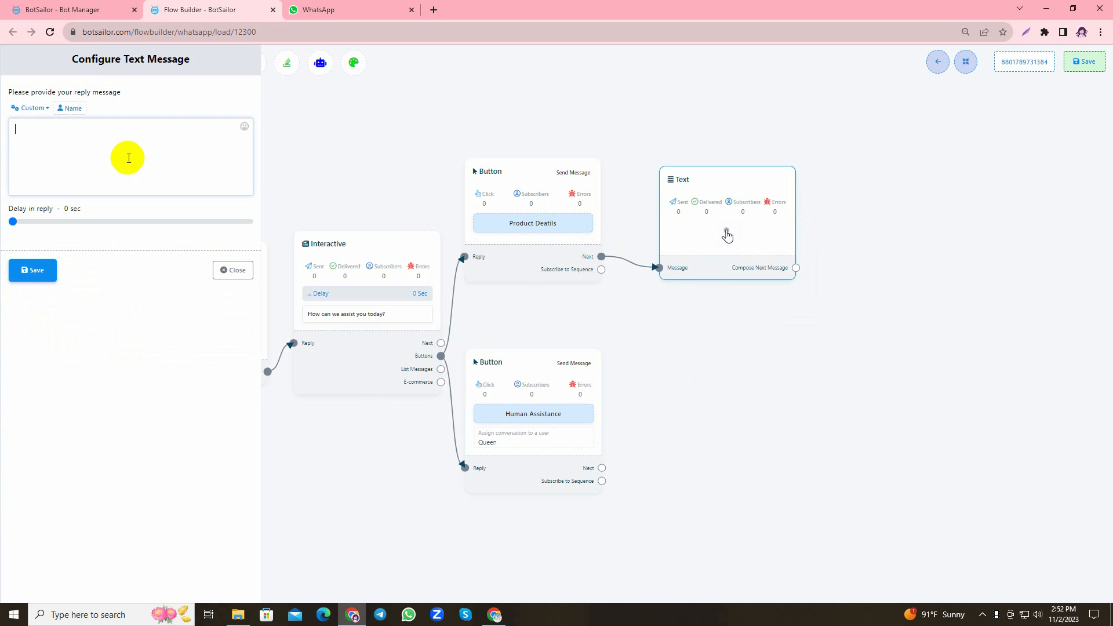
type("Sure! Here is a file containing all our product details!")
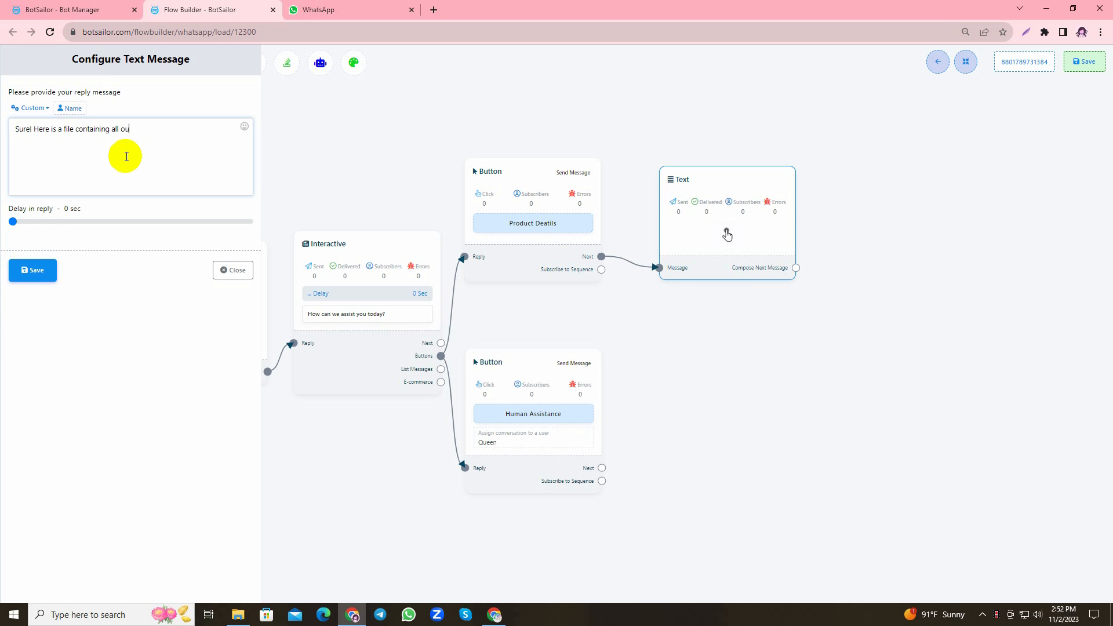
left_click(17, 282)
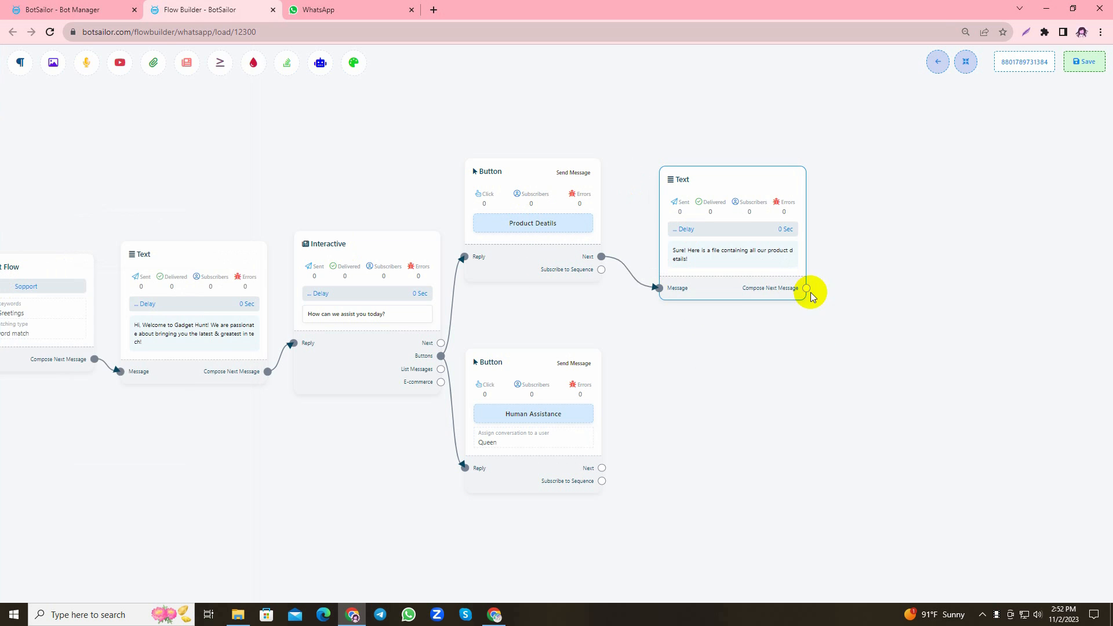
- Attach a File node with the uploaded pdf.xlsx after the product details text, and auto-arrange the flow
left_click_drag(806, 288, 939, 268)
left_click(962, 329)
left_click_drag(989, 373, 880, 293)
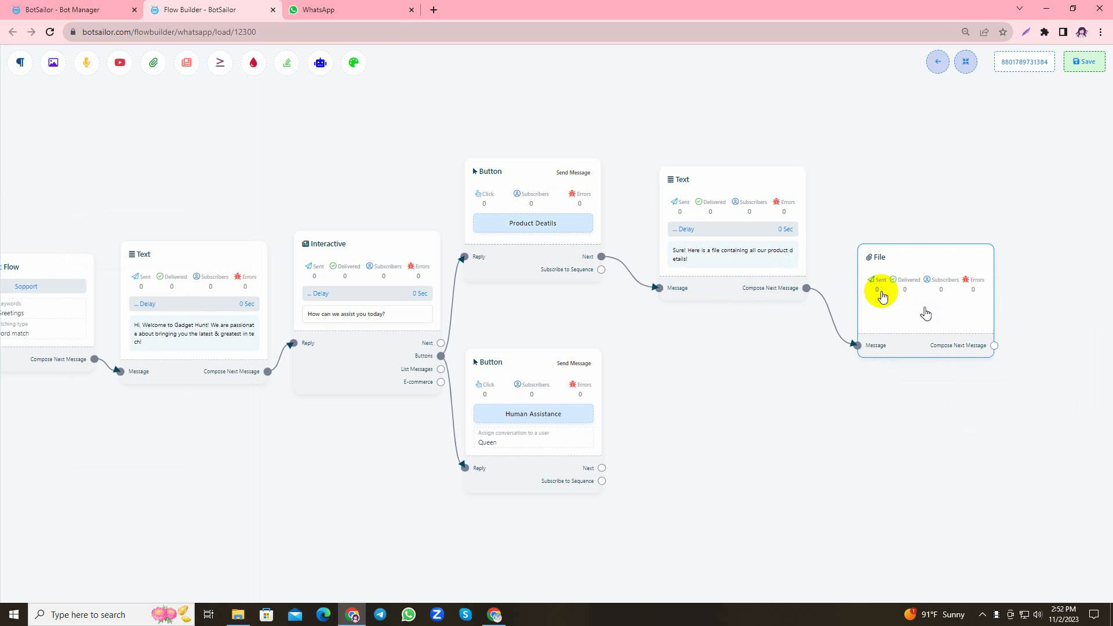
double_click(879, 293)
left_click(116, 182)
left_click(298, 258)
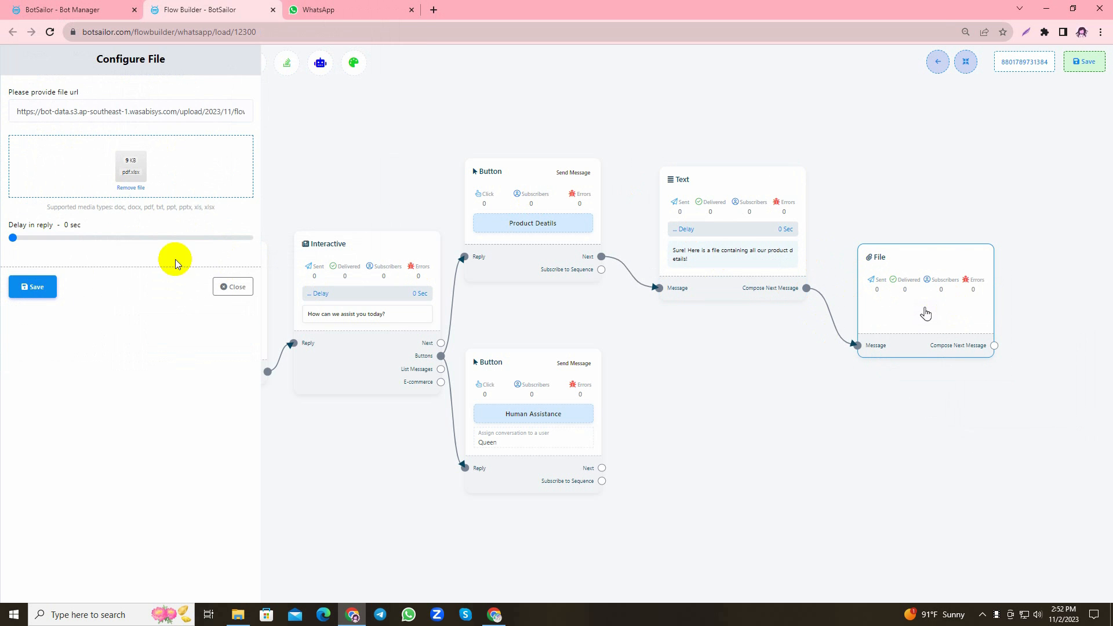
left_click(35, 287)
left_click(975, 61)
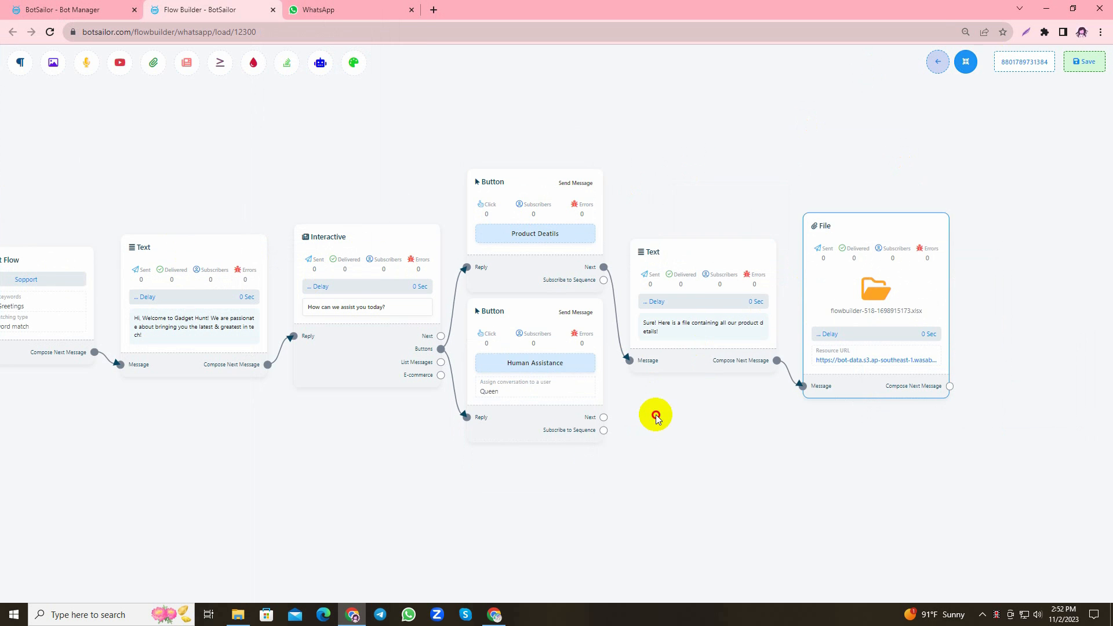
- Attach a Text node after the Human Assistance button with the message "Great! One of our human agents wil get in touch with you soon!"
left_click_drag(653, 412, 597, 293)
left_click_drag(506, 293, 609, 340)
left_click(653, 339)
left_click_drag(723, 400, 686, 381)
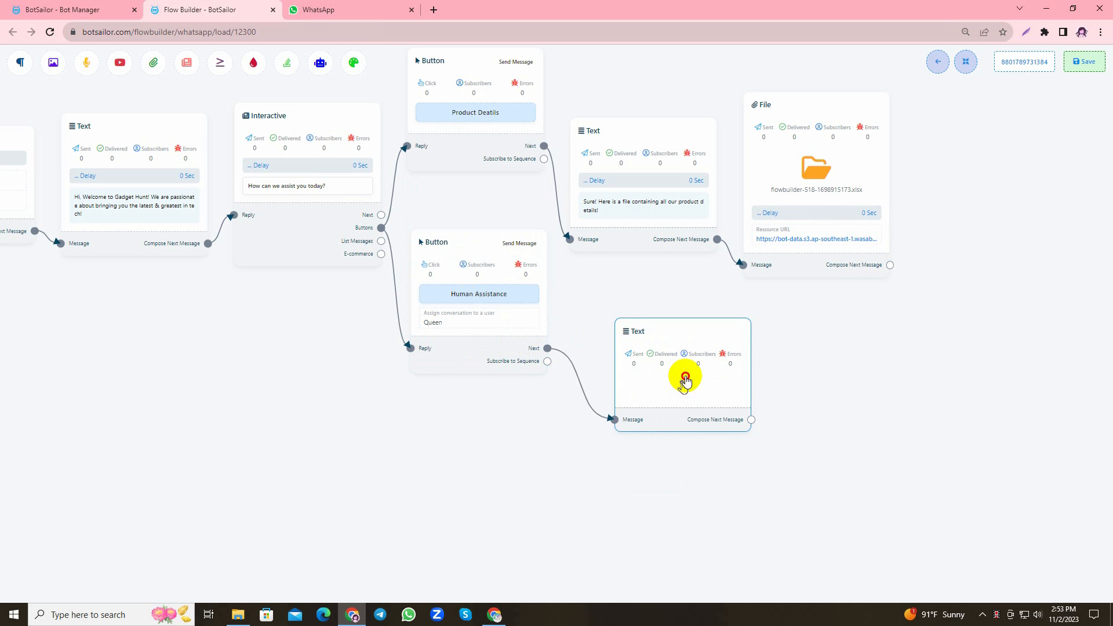
double_click(683, 382)
type("Great! One")
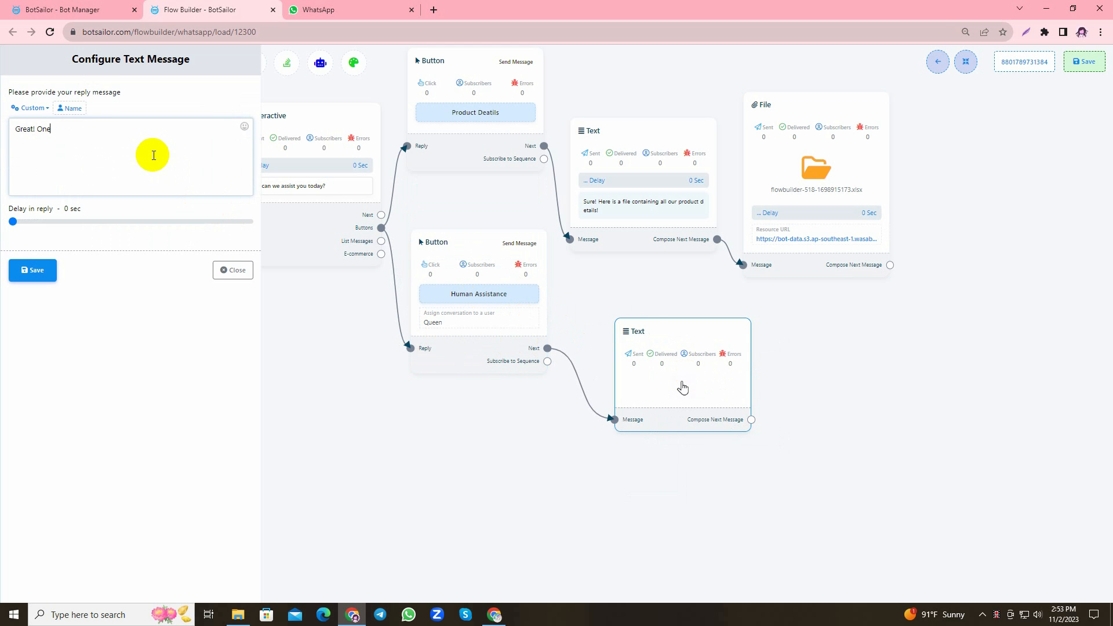
type(" of our human agents wil get in touch with you soon!")
left_click(30, 270)
- Auto-arrange the completed flow, save it, and return to the WhatsApp Bot Manager
left_click(965, 63)
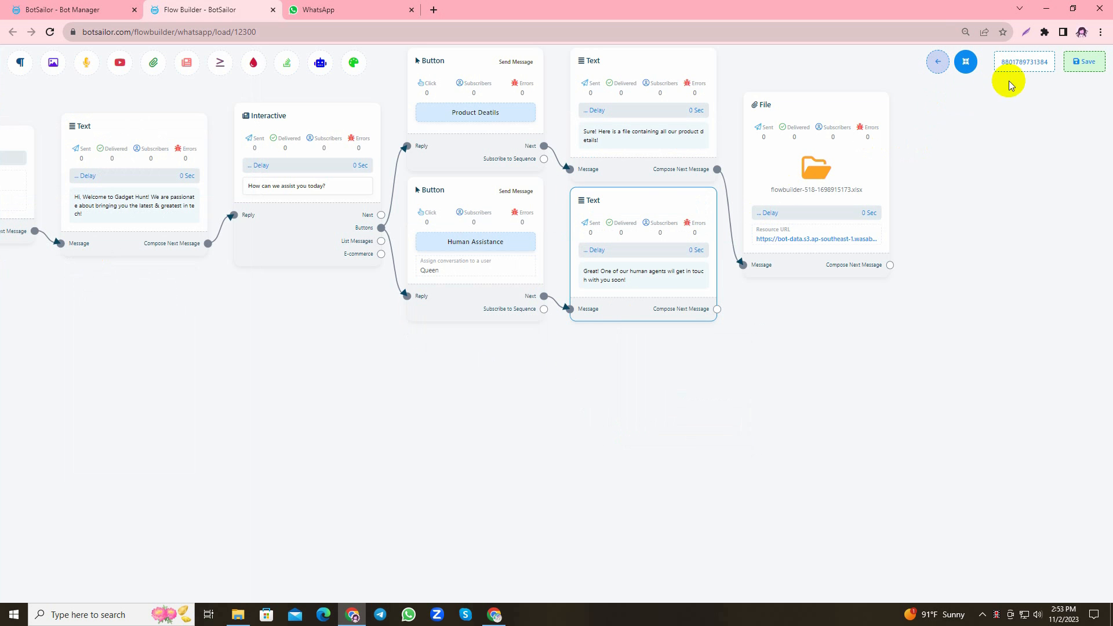
left_click_drag(336, 367, 444, 540)
scroll(392, 494, "down", 2)
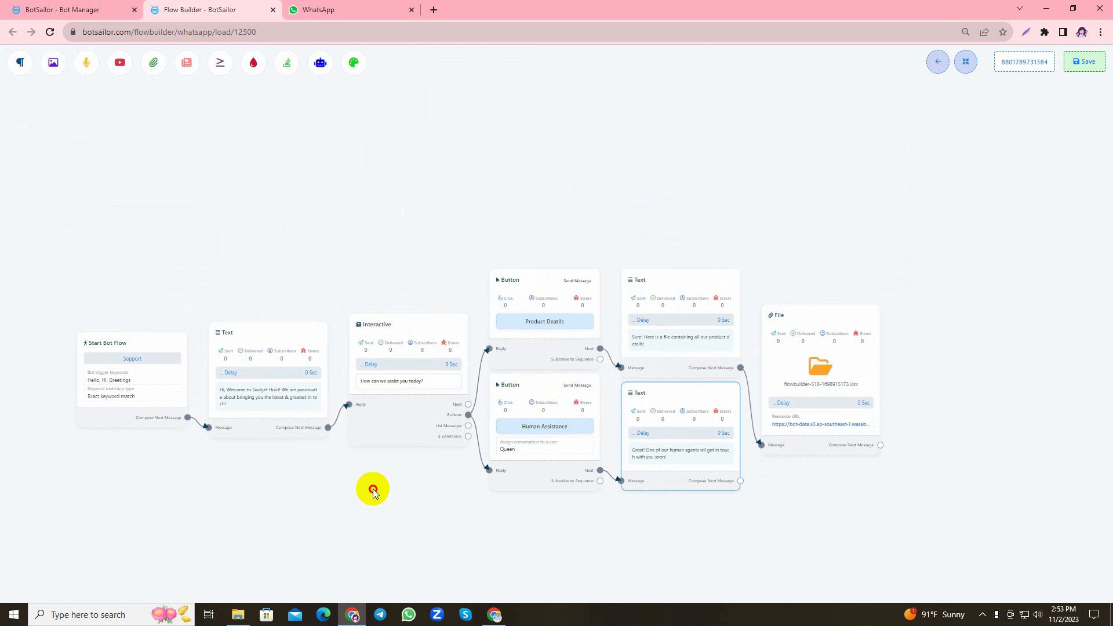
left_click_drag(373, 492, 399, 334)
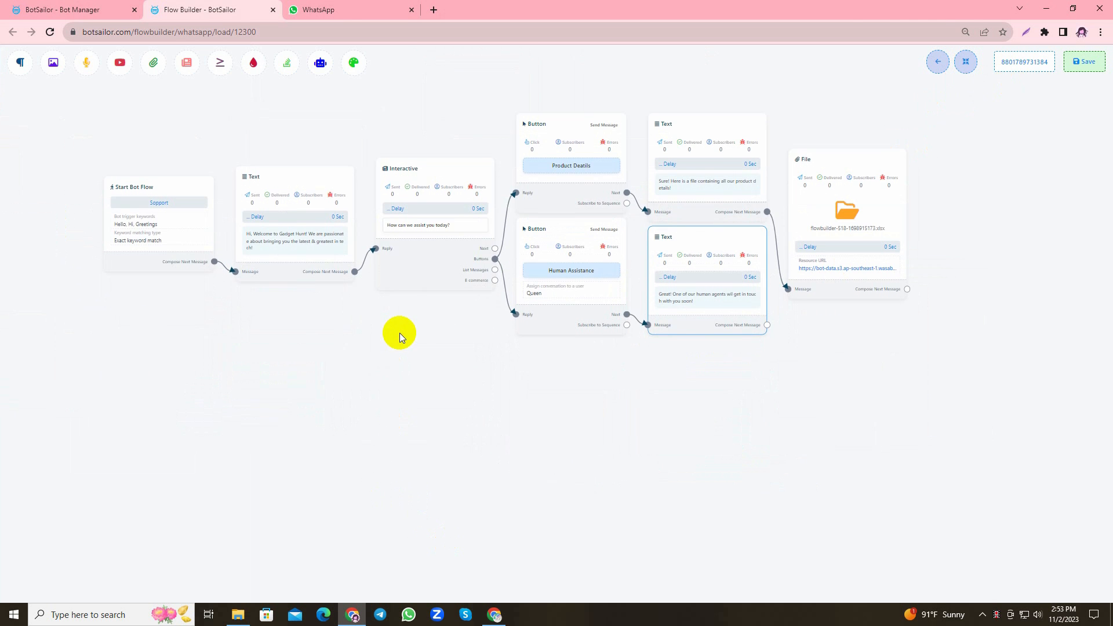
left_click(1079, 64)
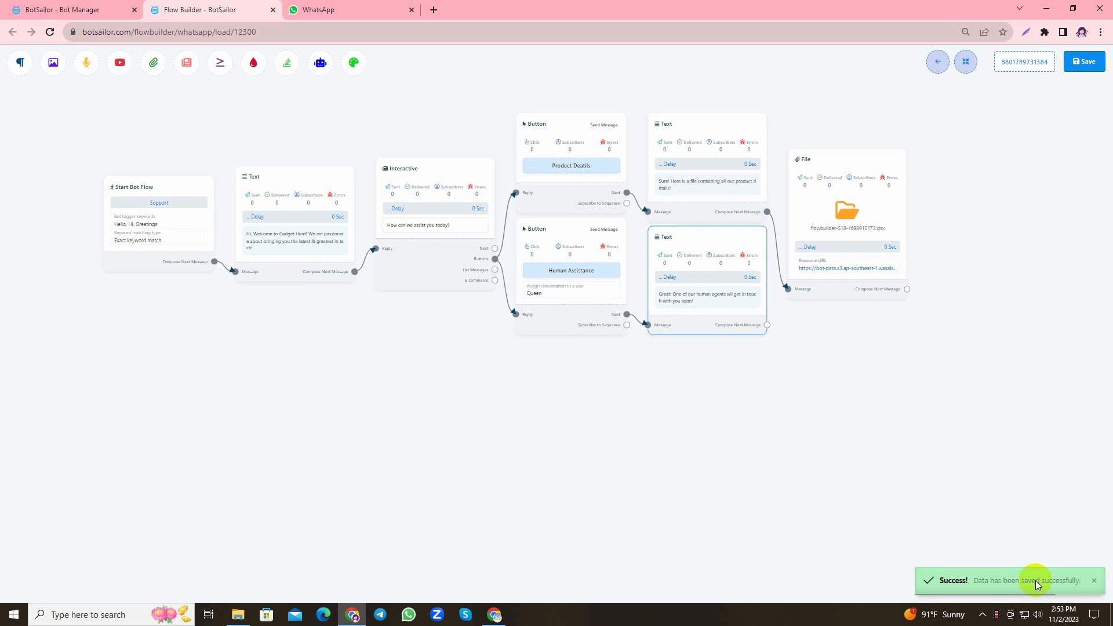
left_click(933, 62)
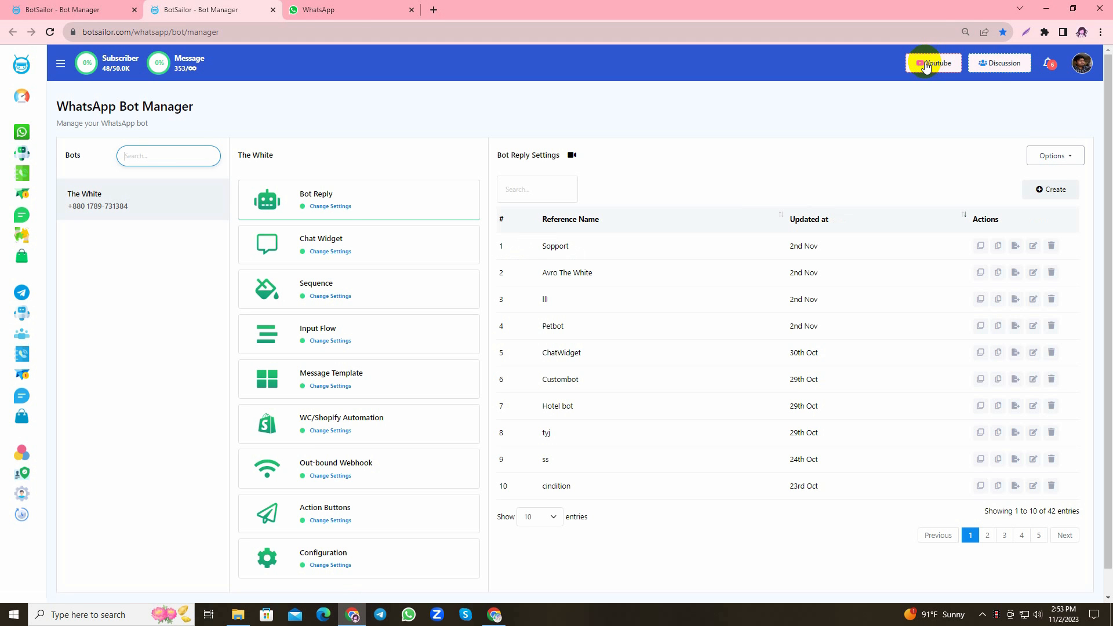
- Switch to WhatsApp, send "Greetings" to the bot's business contact, and choose Human Assistance in the reply
left_click(321, 10)
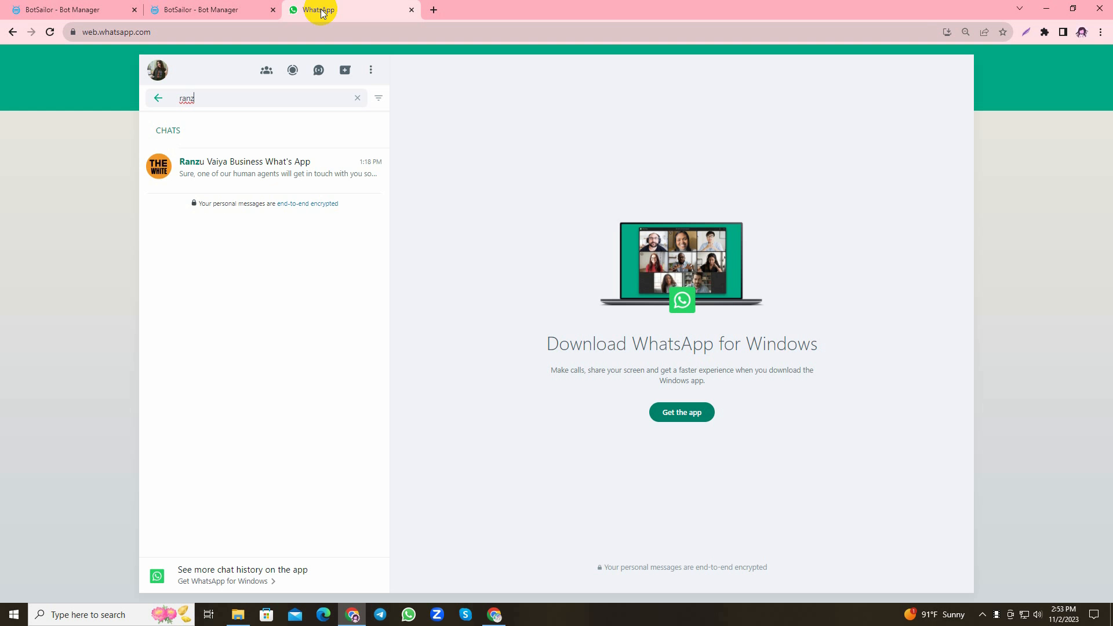
type("u")
left_click(235, 164)
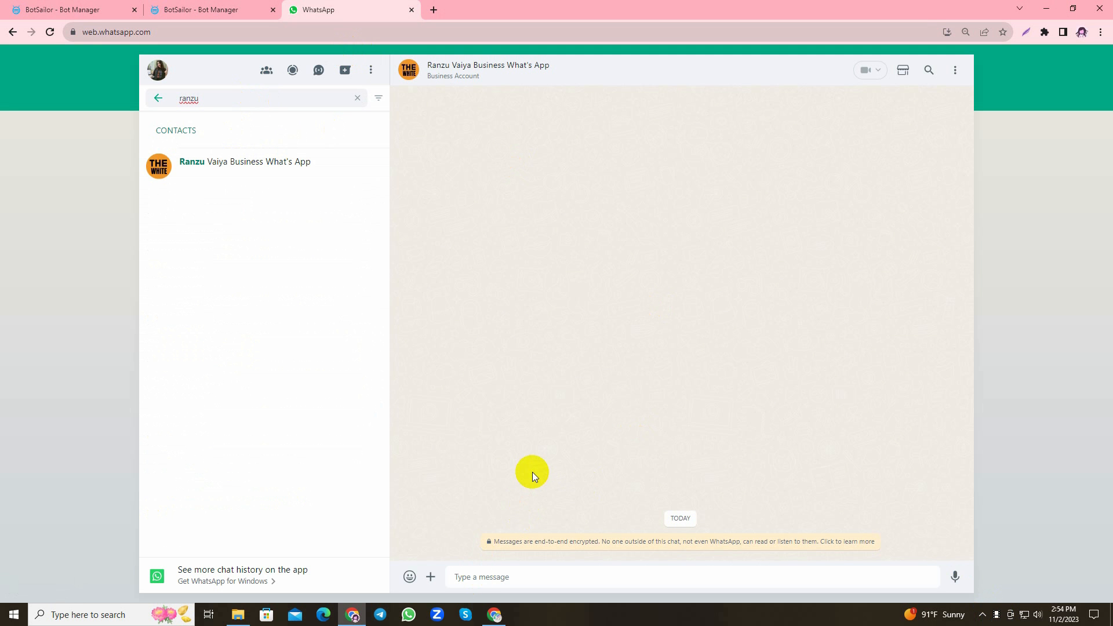
type("Greetings")
key("Return")
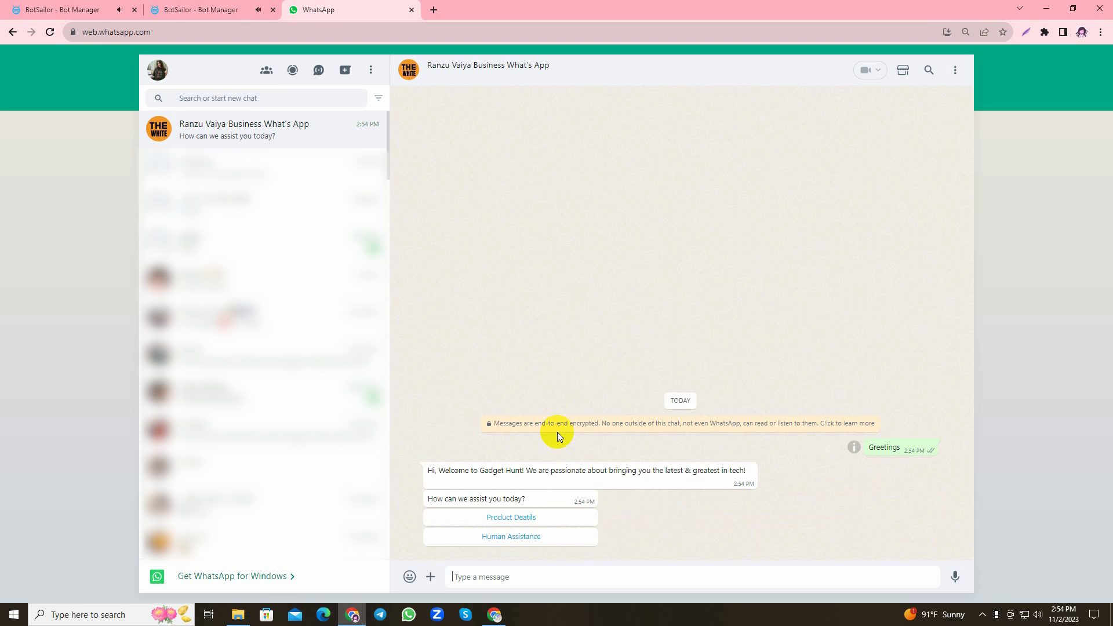
left_click(512, 535)
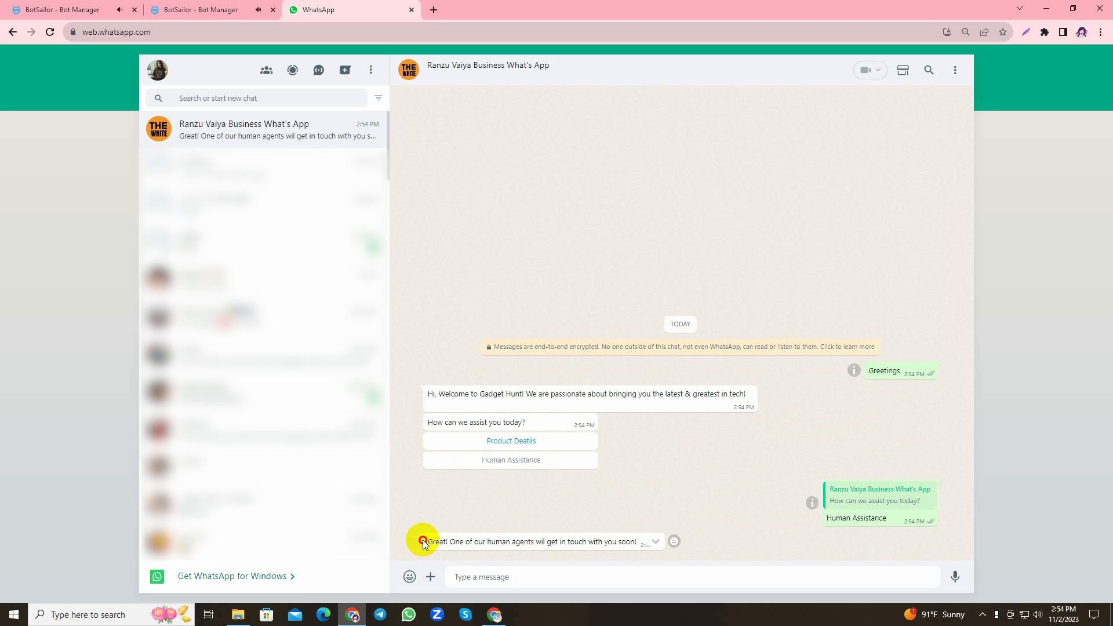
left_click_drag(423, 541, 651, 539)
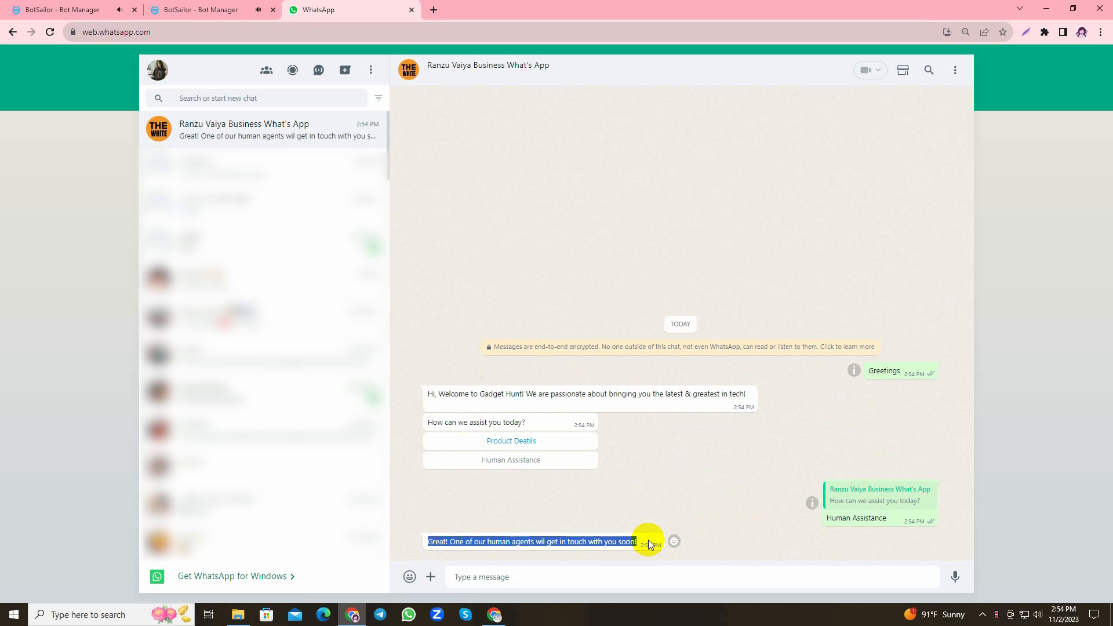
left_click(616, 542)
- Switch to the team member's BotSailor window and check the WhatsApp live chat for own conversations and the assigned agent
left_click(495, 615)
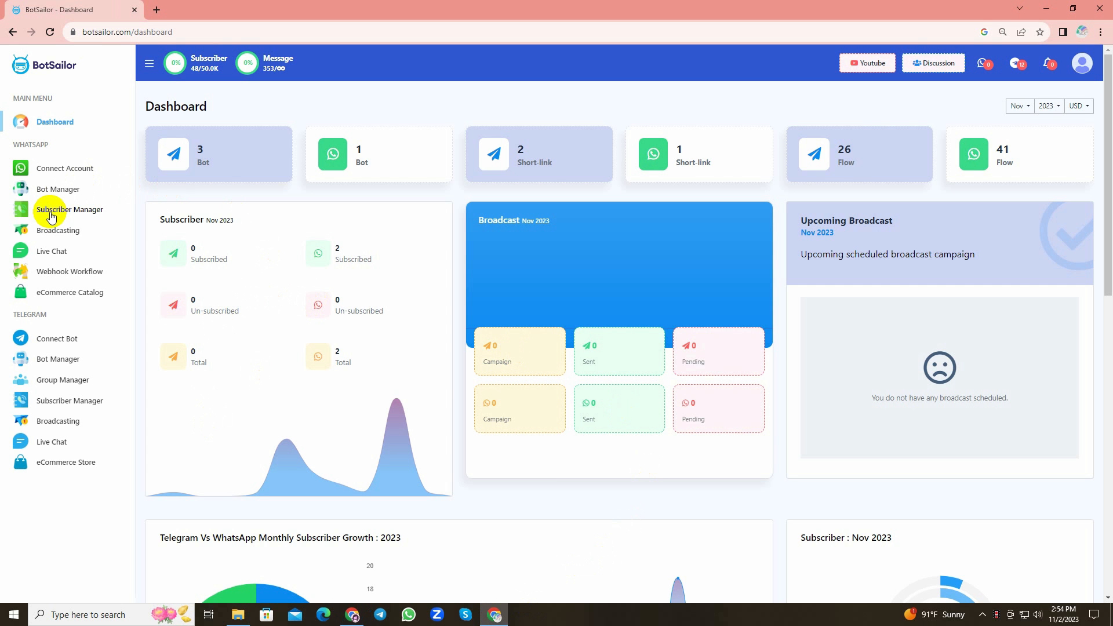
left_click(50, 248)
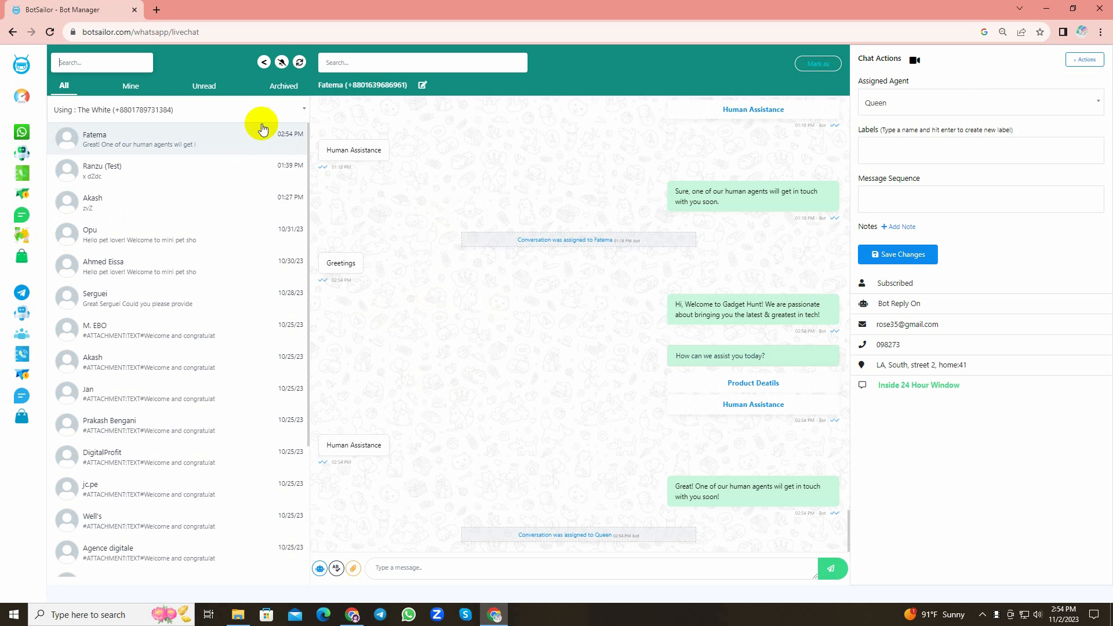
left_click(130, 87)
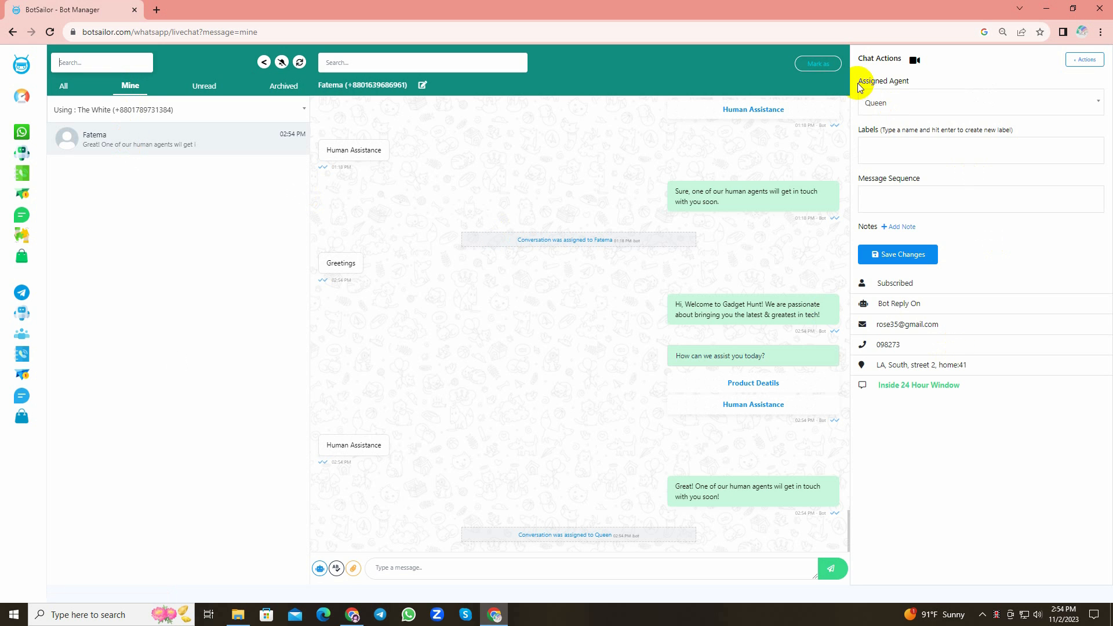
left_click(893, 102)
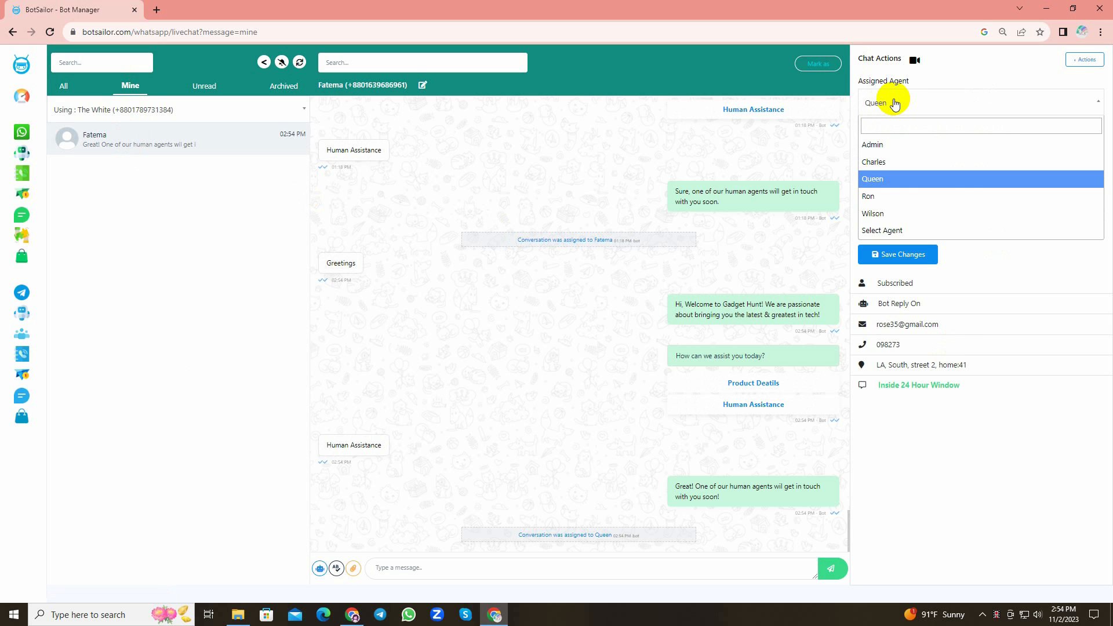
left_click(894, 103)
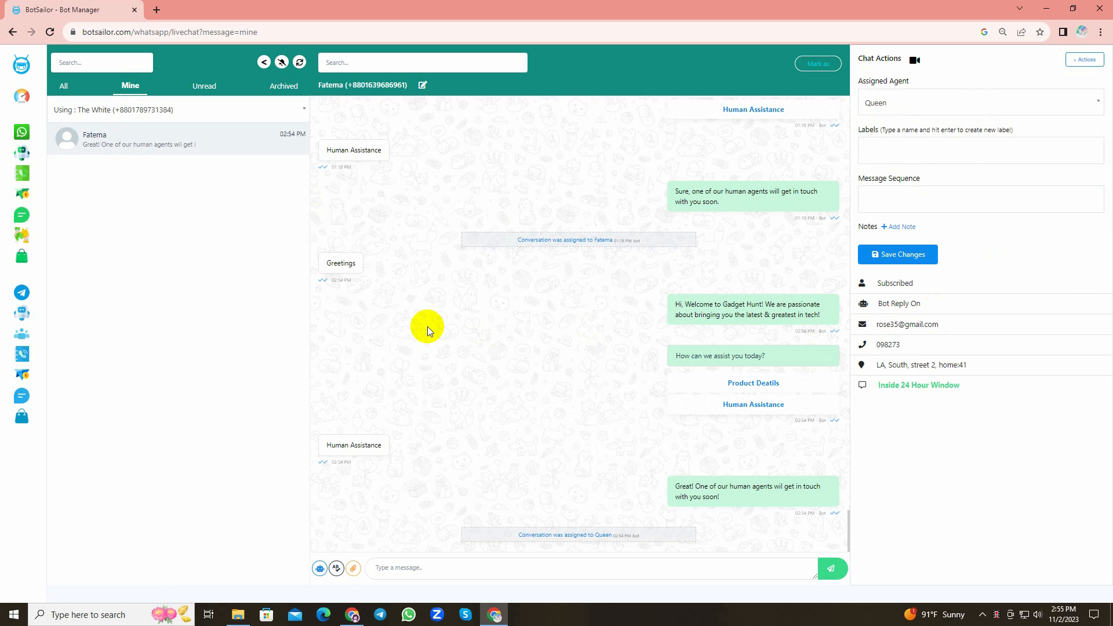
left_click(22, 95)
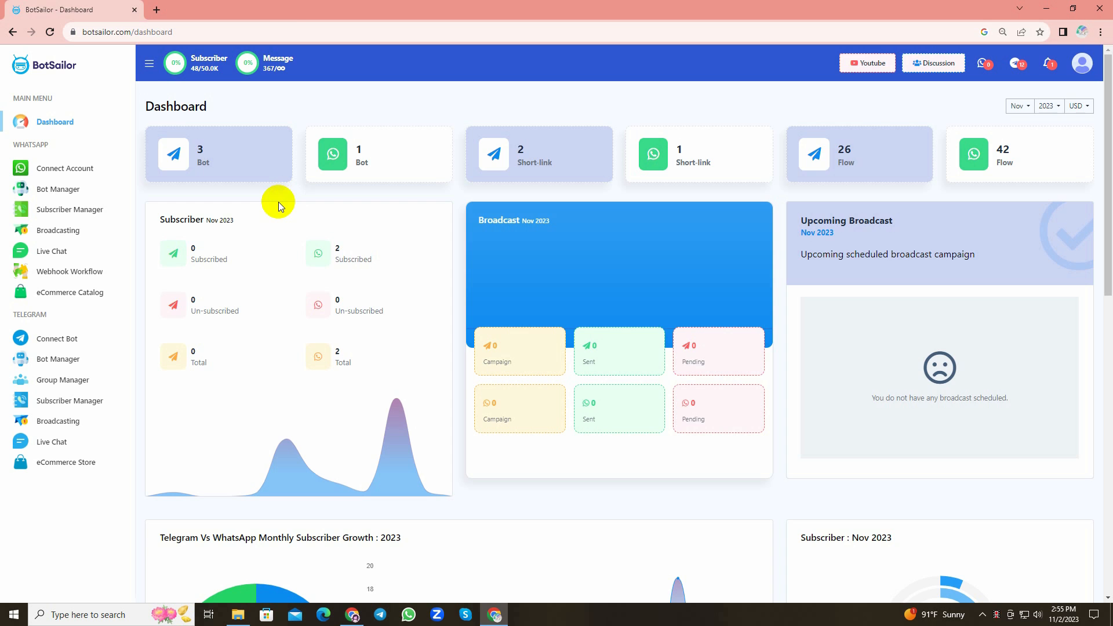
- Return to the administrator's Bot Manager and open the flow of the Chat with Human action button
left_click(353, 614)
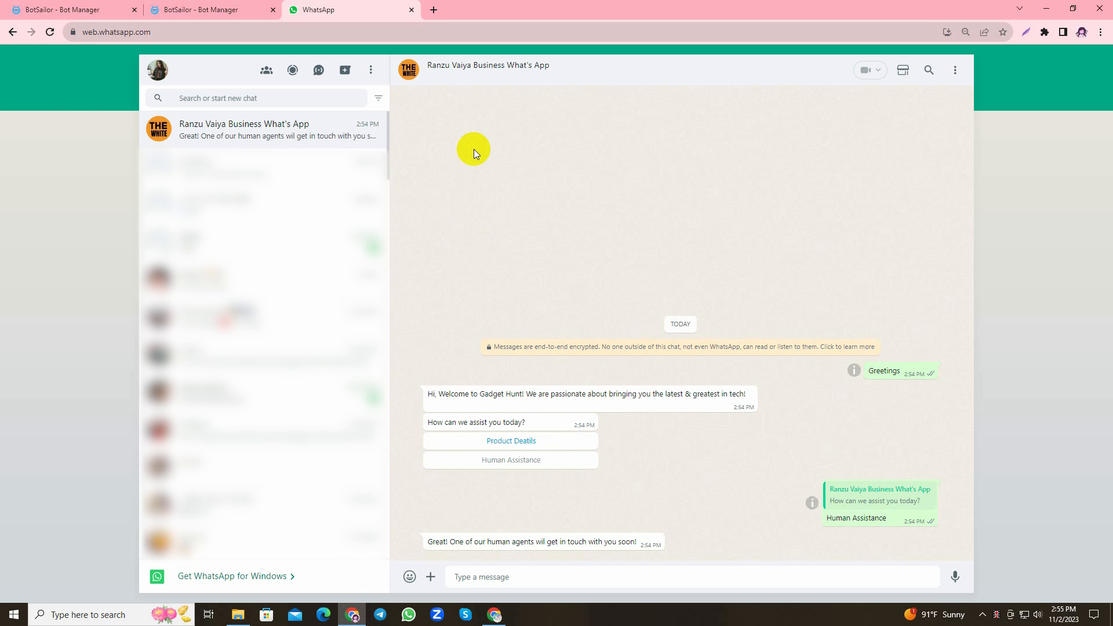
left_click(244, 8)
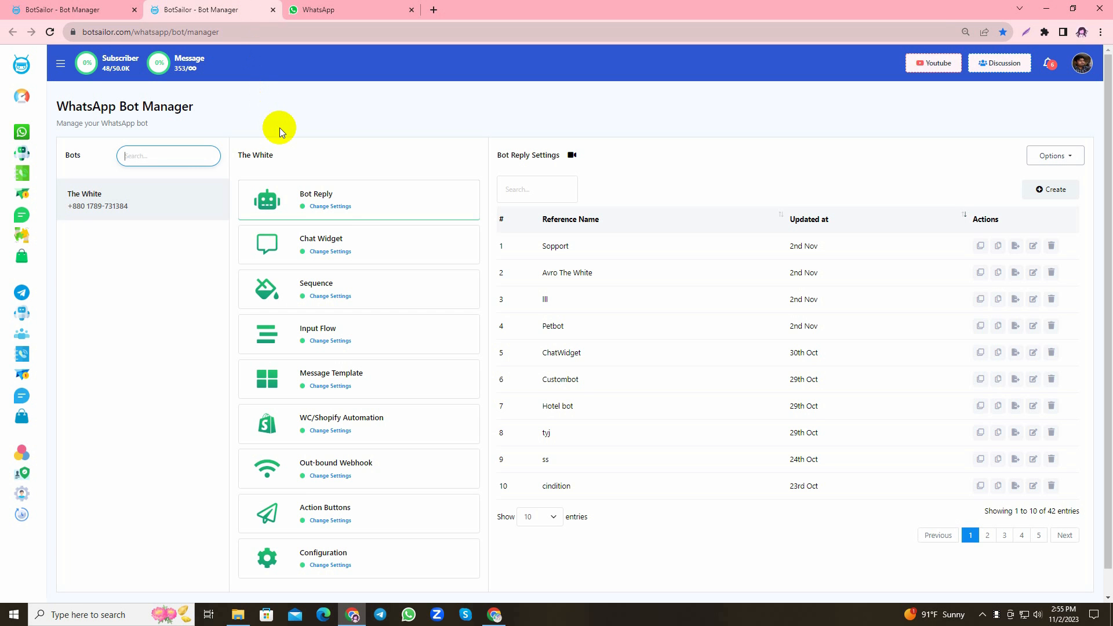
left_click(336, 517)
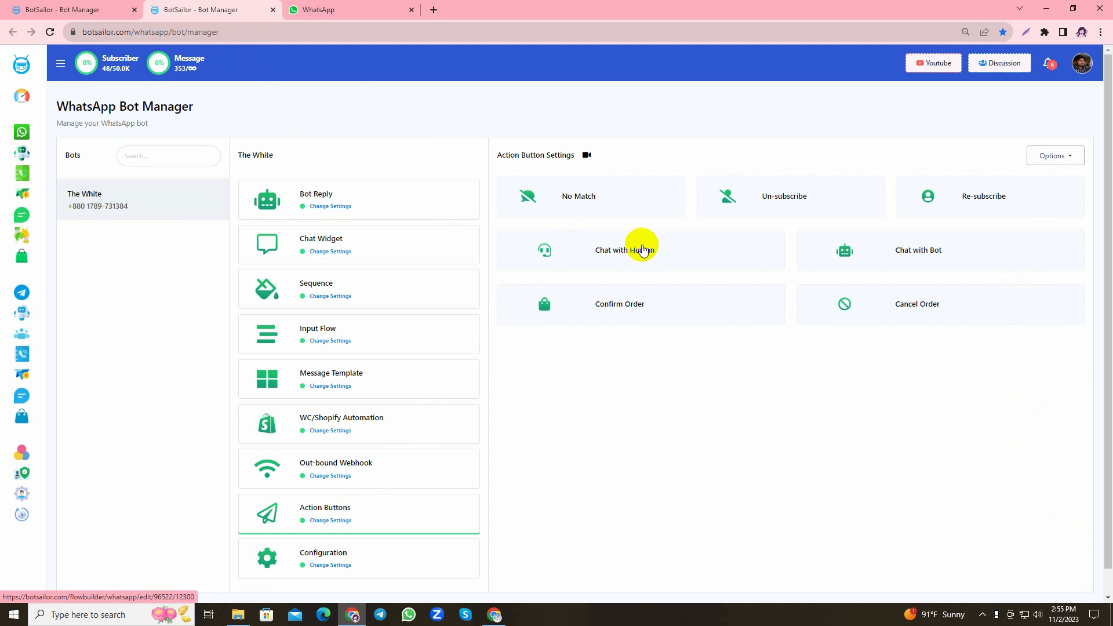
left_click(642, 246)
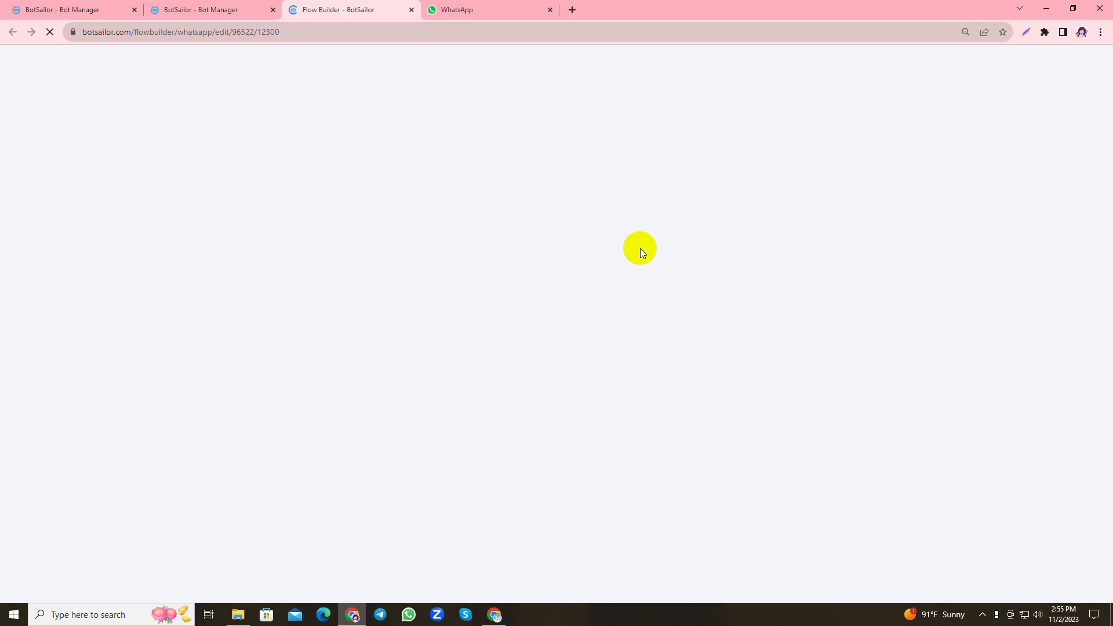
- Assign conversations from the Chat with Human flow's Start Bot Flow element to the Team Superior group and save the element
left_click(542, 205)
left_click_drag(542, 205, 418, 154)
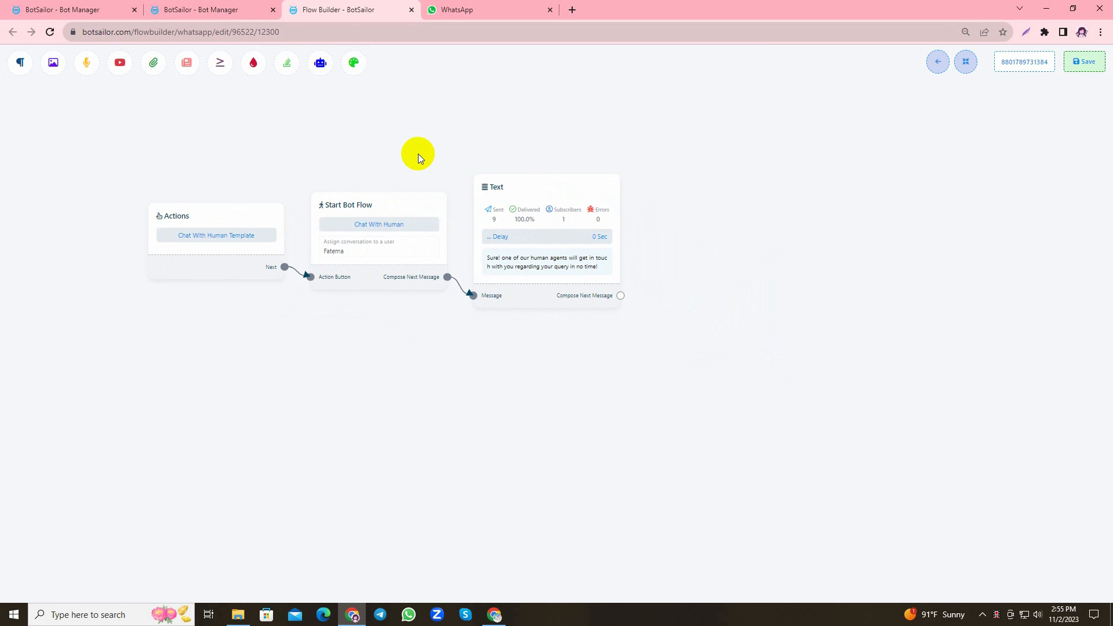
double_click(380, 245)
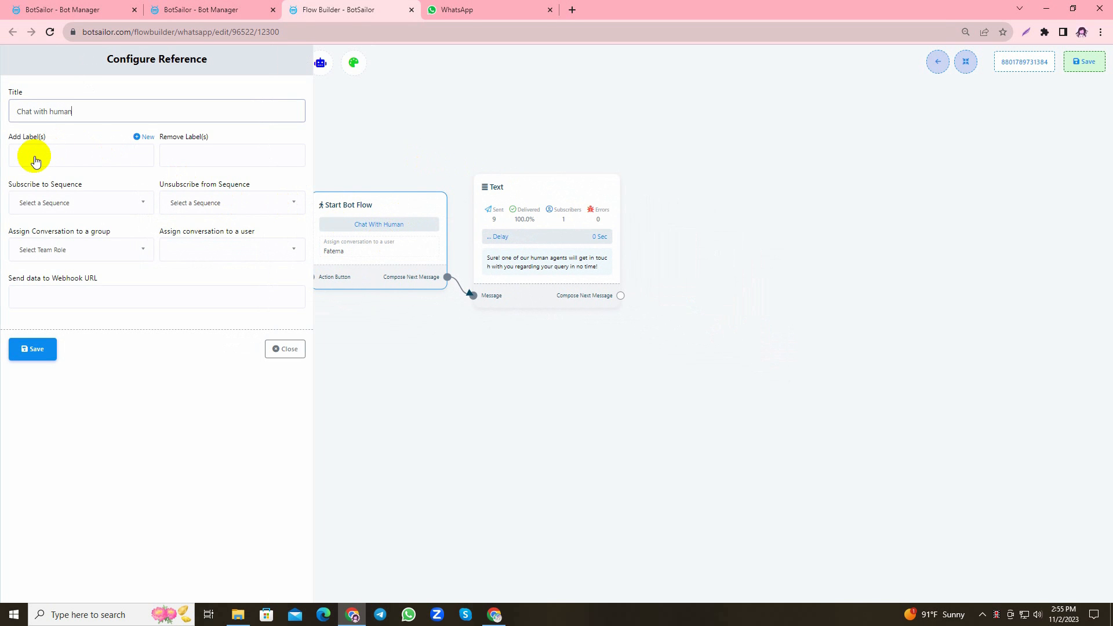
left_click(42, 250)
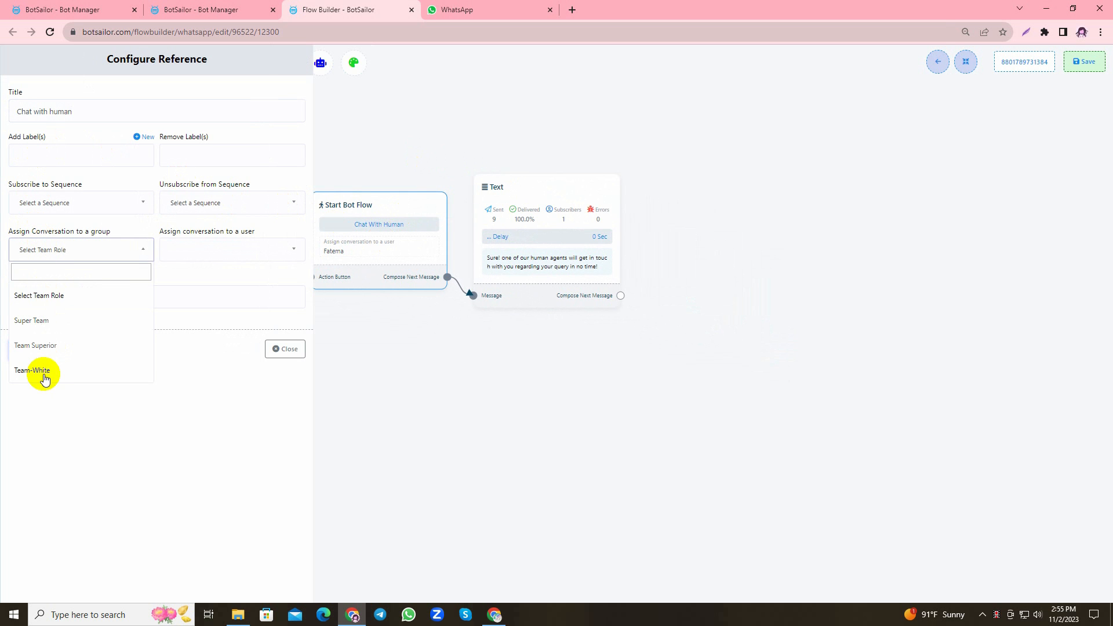
left_click(172, 249)
scroll(184, 371, "down", 1)
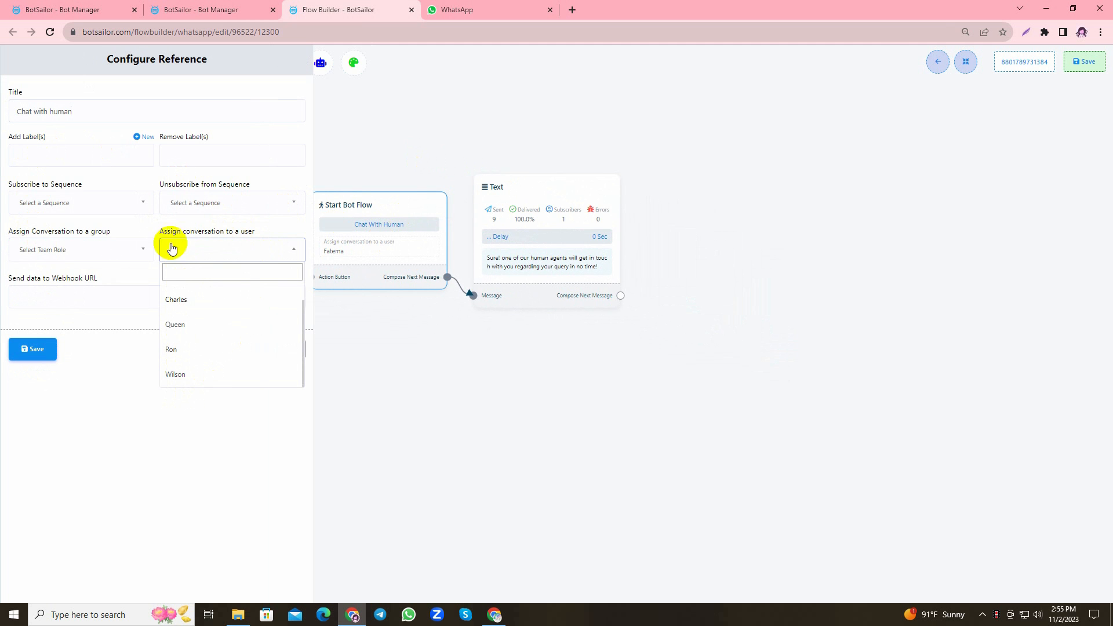
left_click(144, 251)
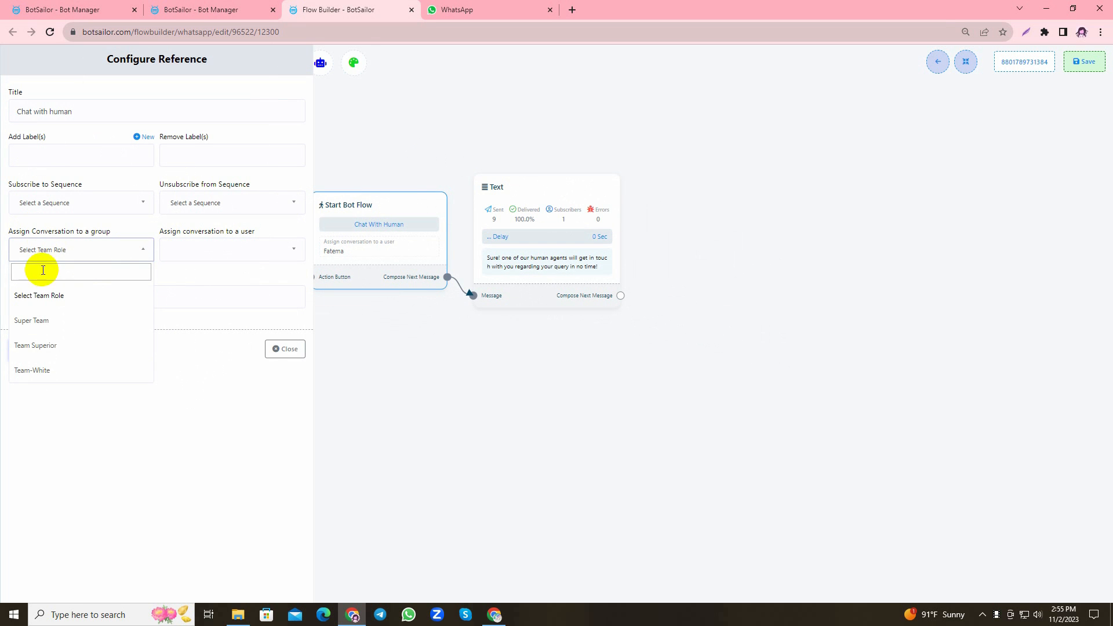
left_click(41, 346)
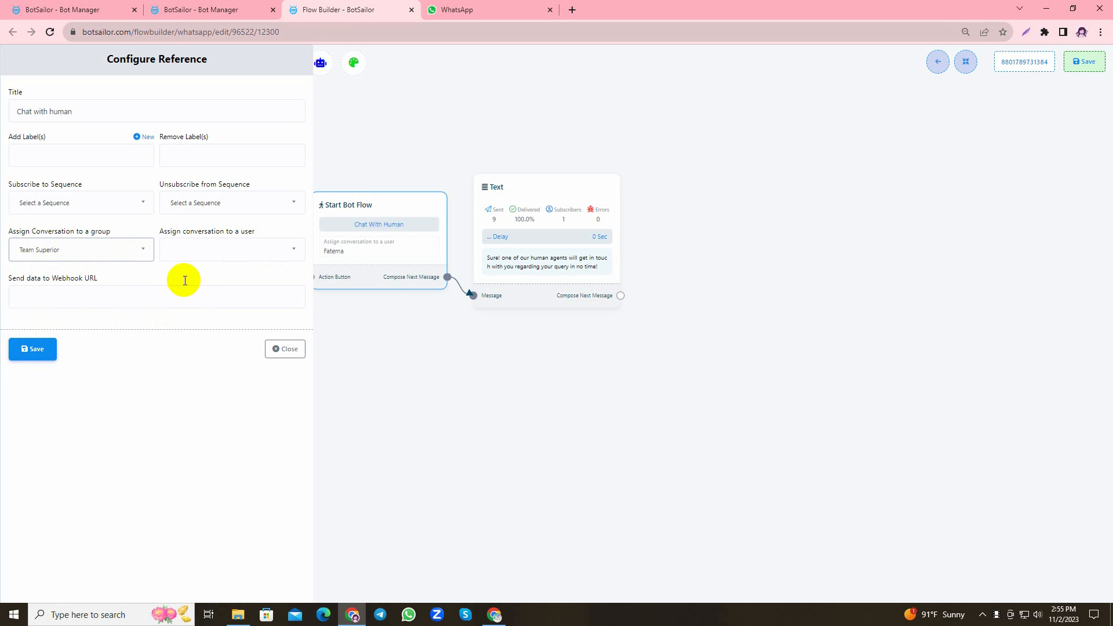
left_click(33, 350)
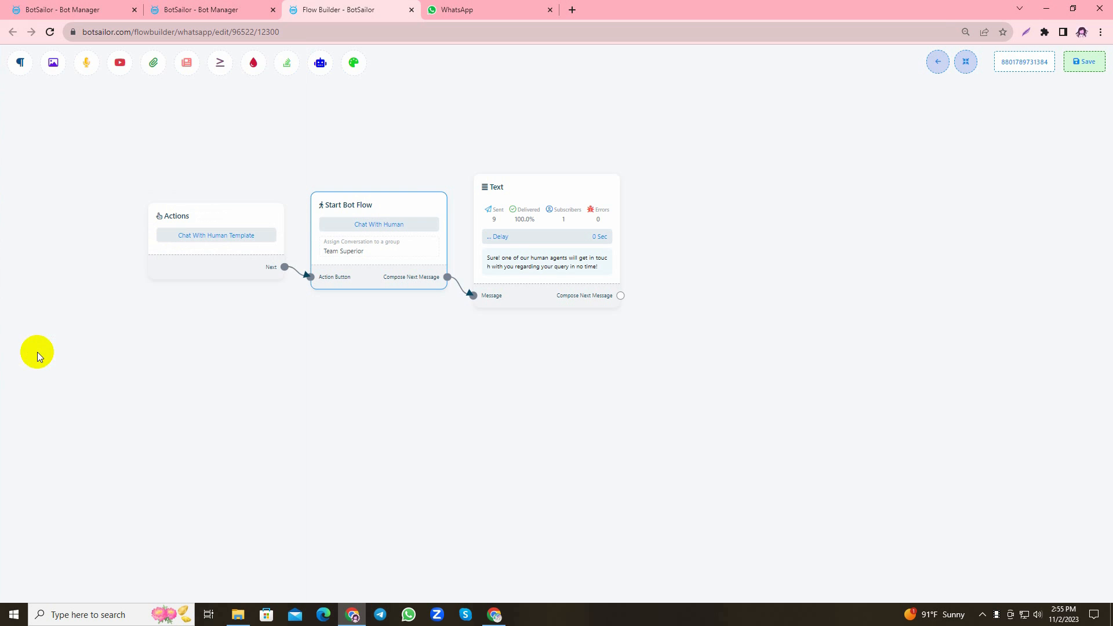
- Review the reply message in the flow's Text element, save the Chat with Human flow, and return to the Bot Manager
double_click(494, 255)
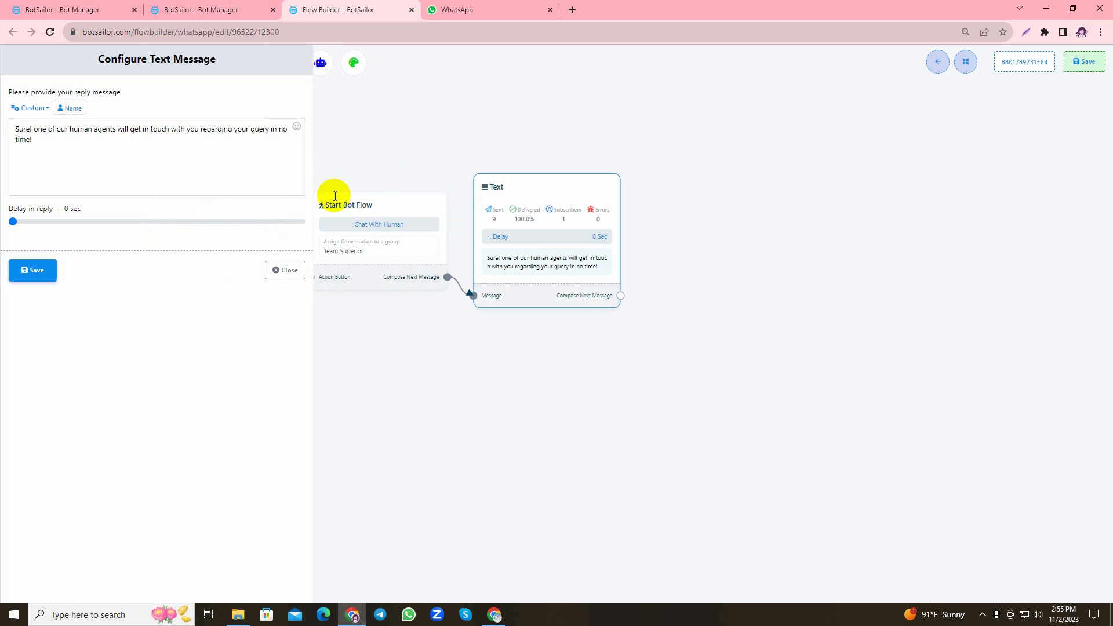
left_click_drag(13, 127, 55, 147)
left_click(59, 149)
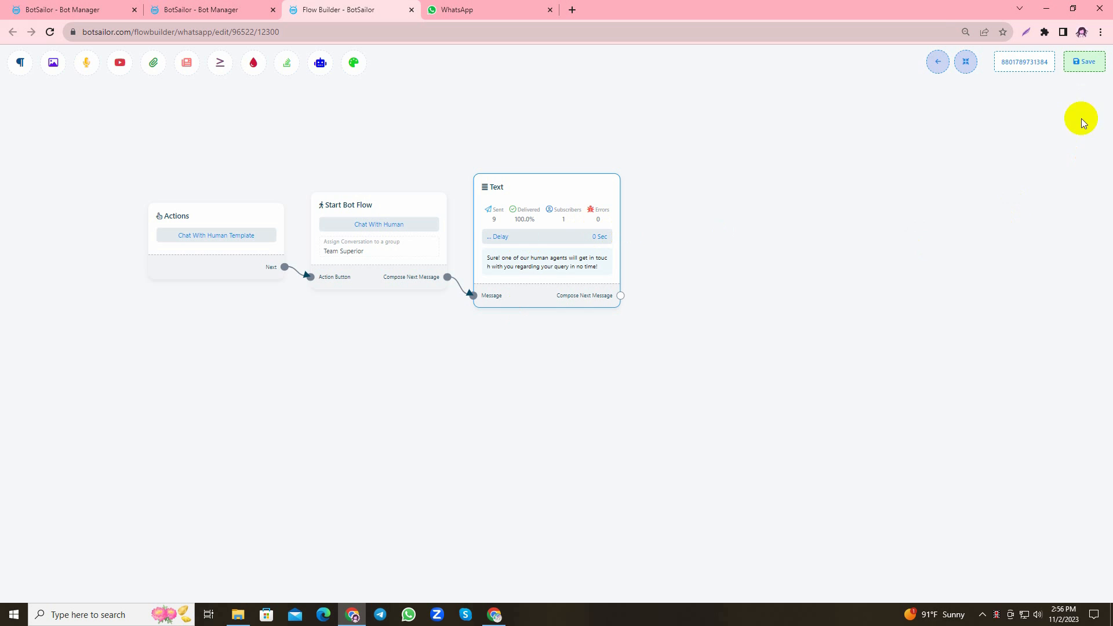
left_click(1084, 62)
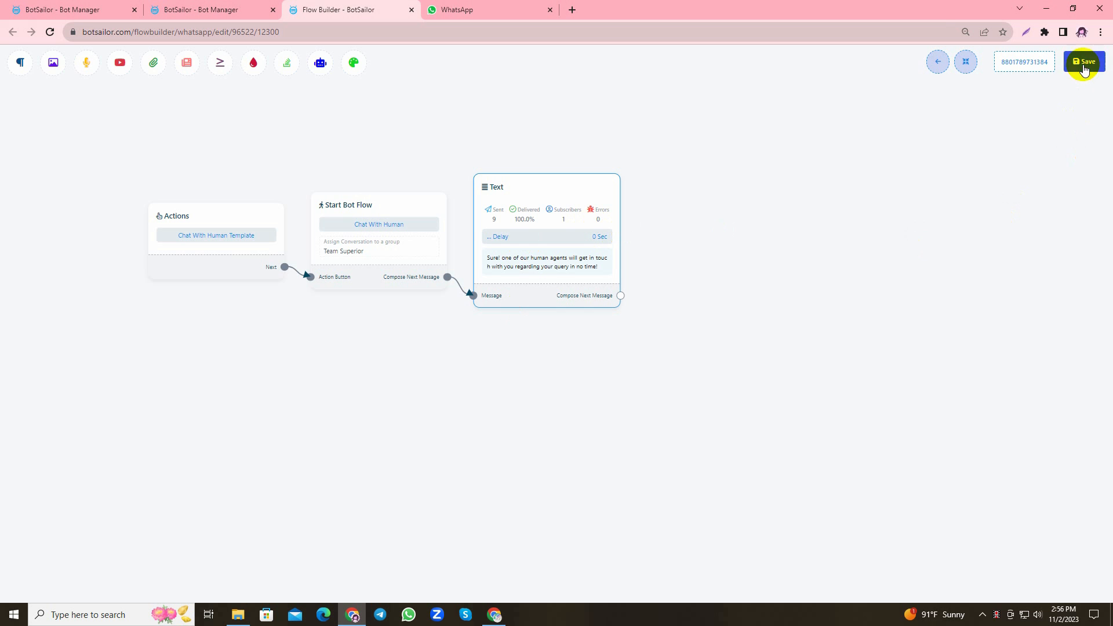
left_click(937, 61)
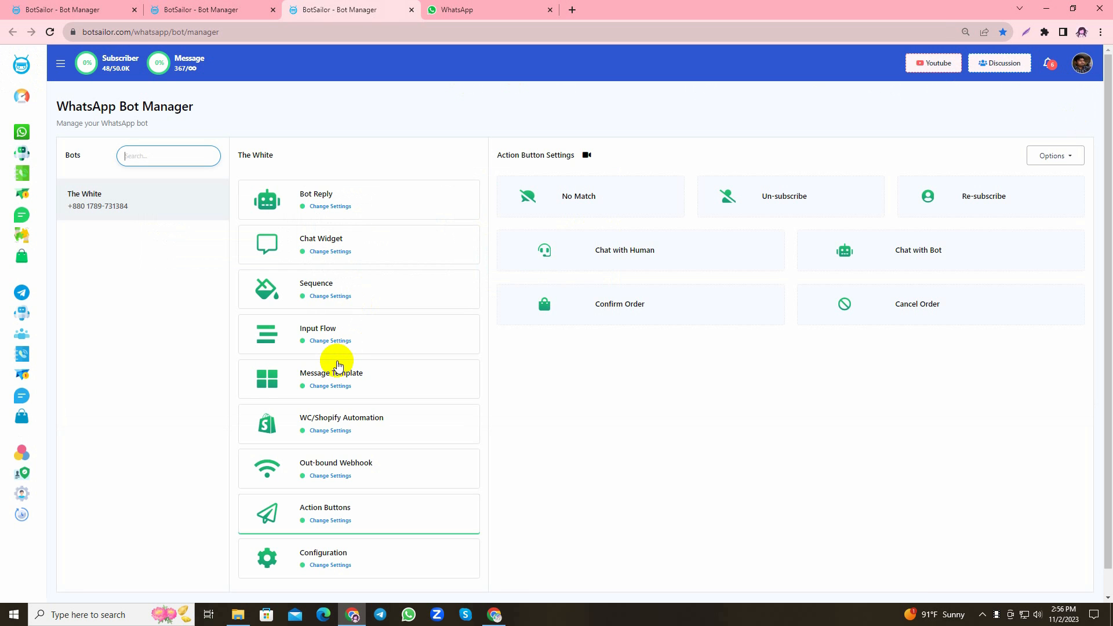
- Open the bot's Configuration settings, review the Chat with Human email field, and save the settings
scroll(333, 463, "down", 1)
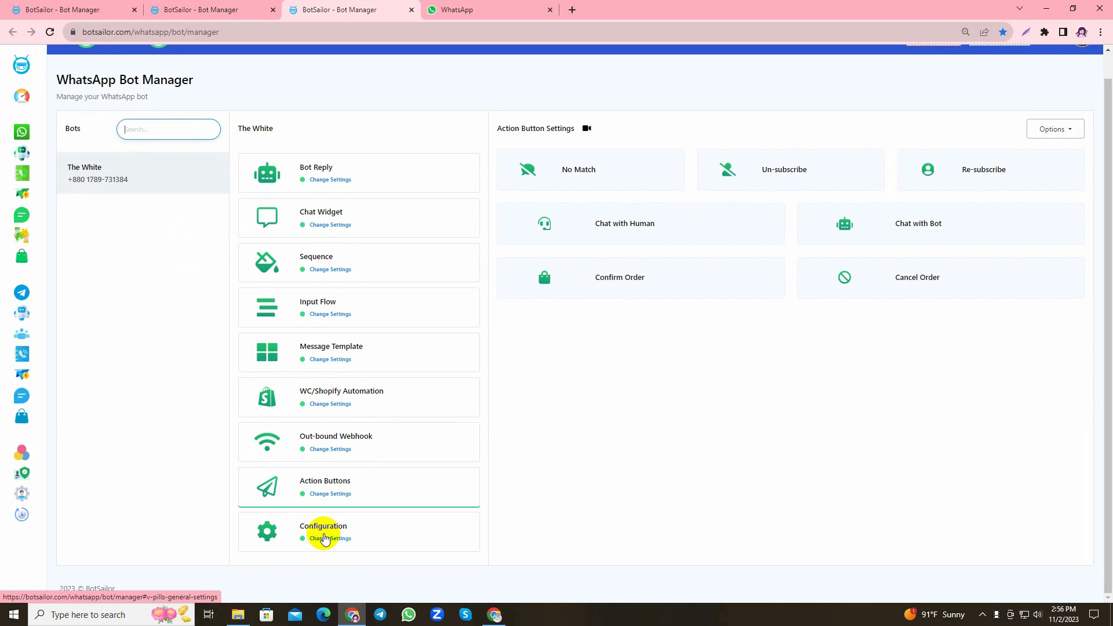
left_click(324, 537)
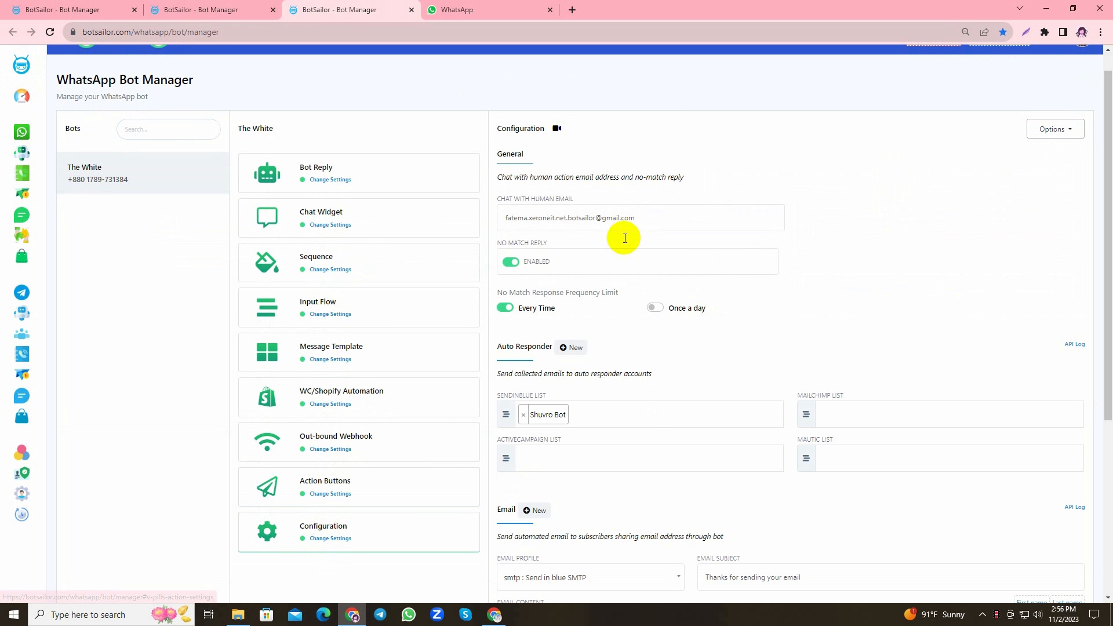
left_click_drag(497, 177, 689, 179)
left_click(688, 178)
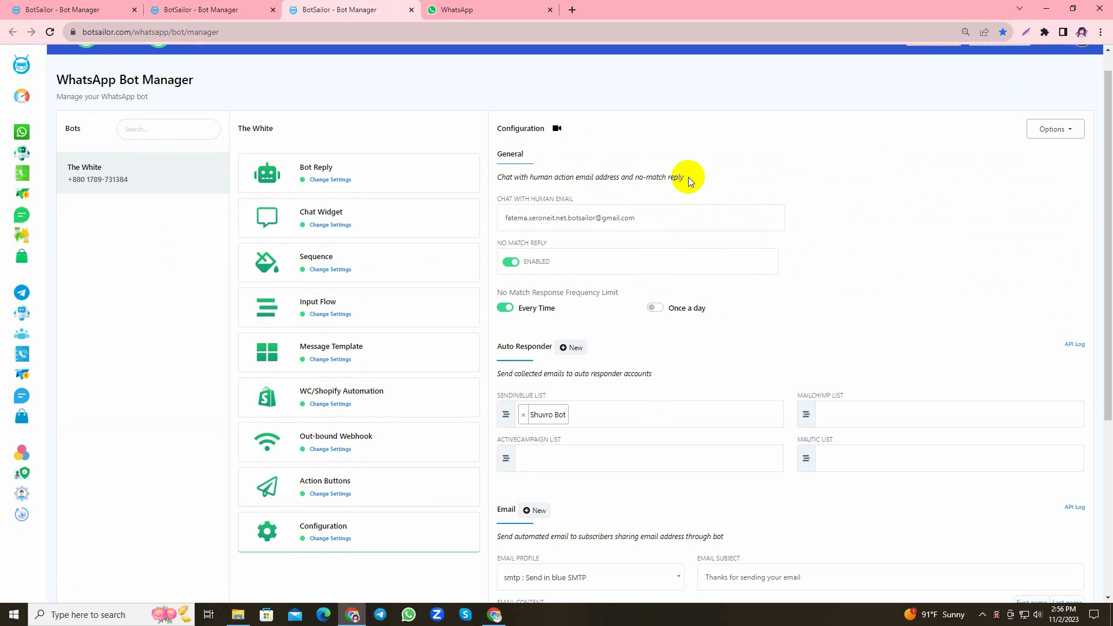
left_click_drag(502, 199, 576, 198)
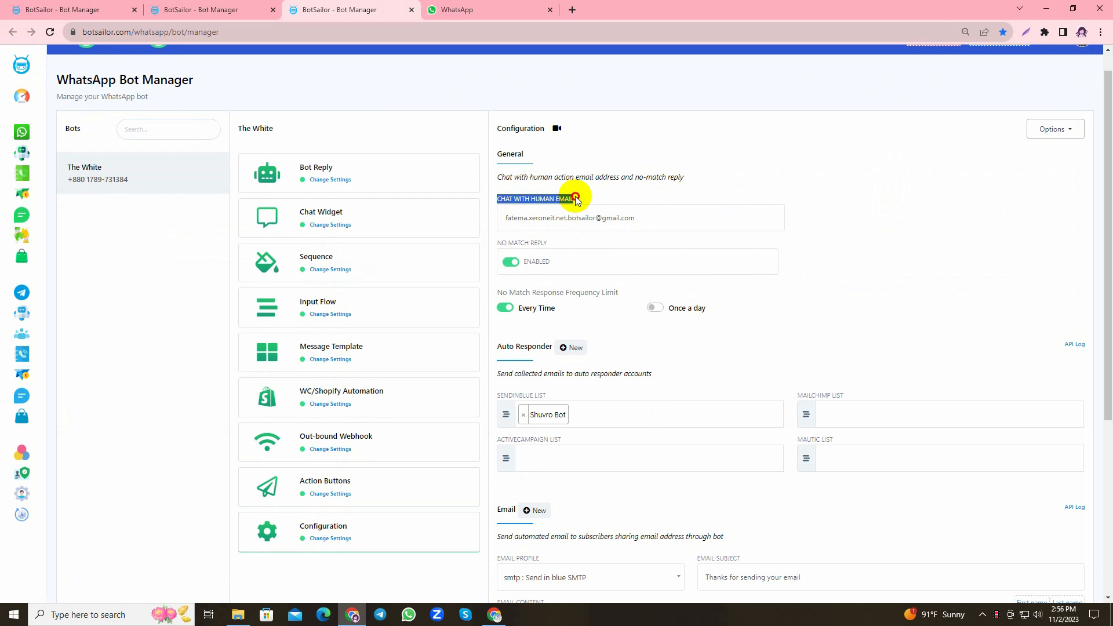
triple_click(562, 218)
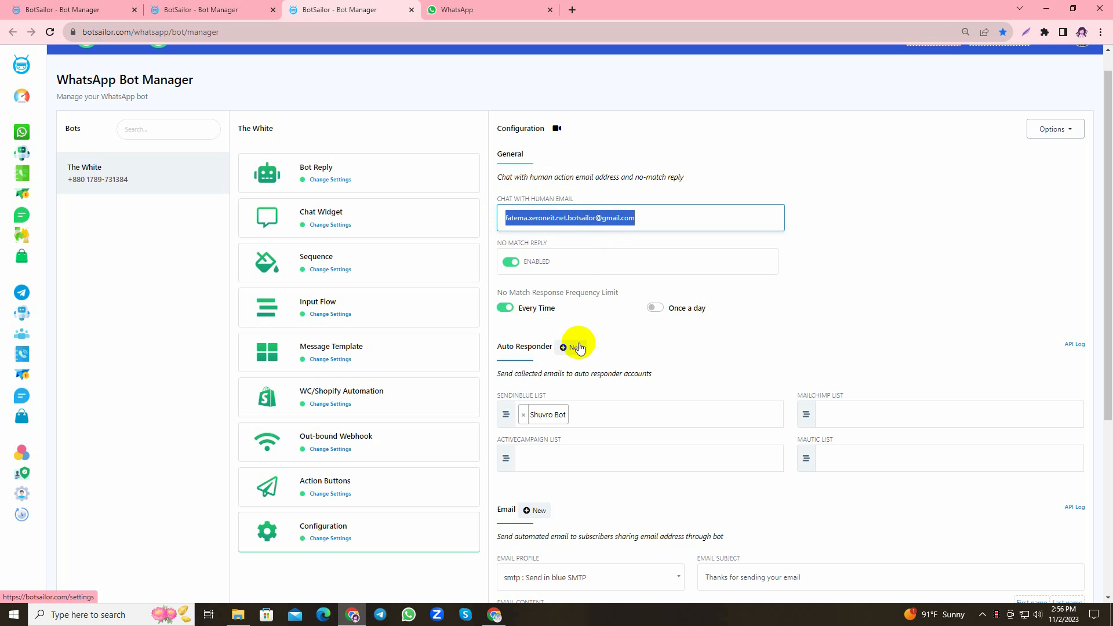
scroll(578, 347, "down", 5)
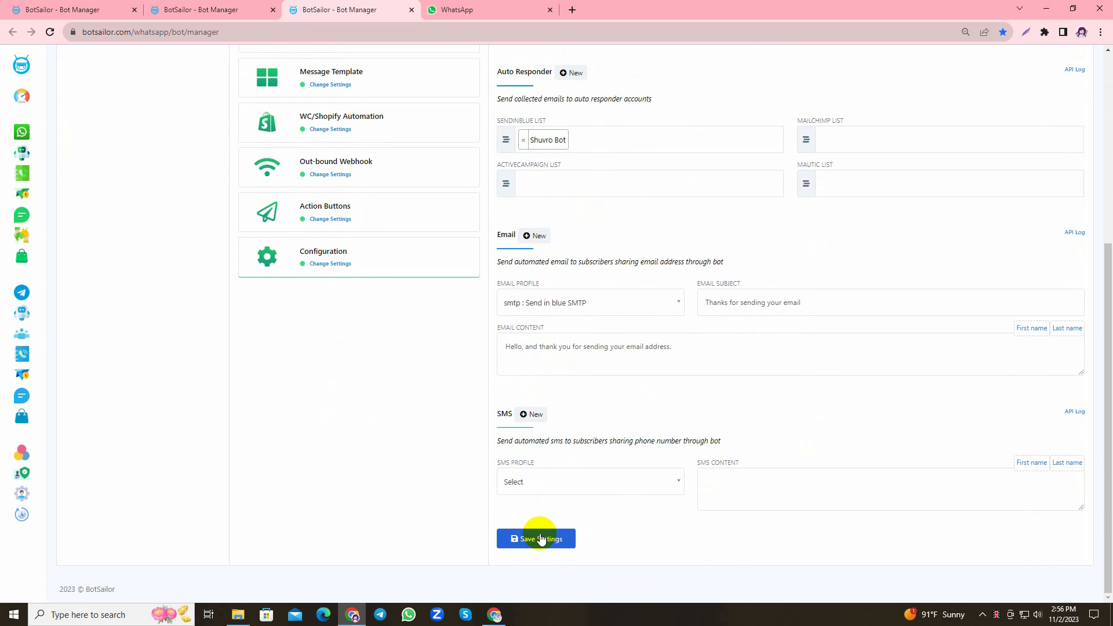
left_click(540, 539)
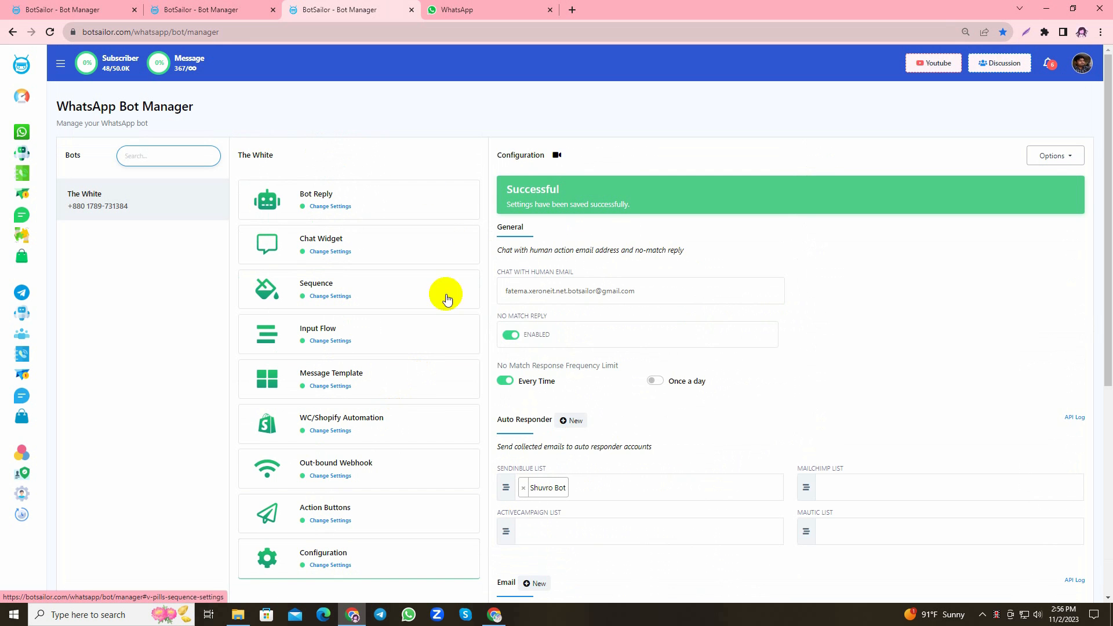
- Open the Support bot reply's flow for editing from the Bot Reply settings
left_click(323, 199)
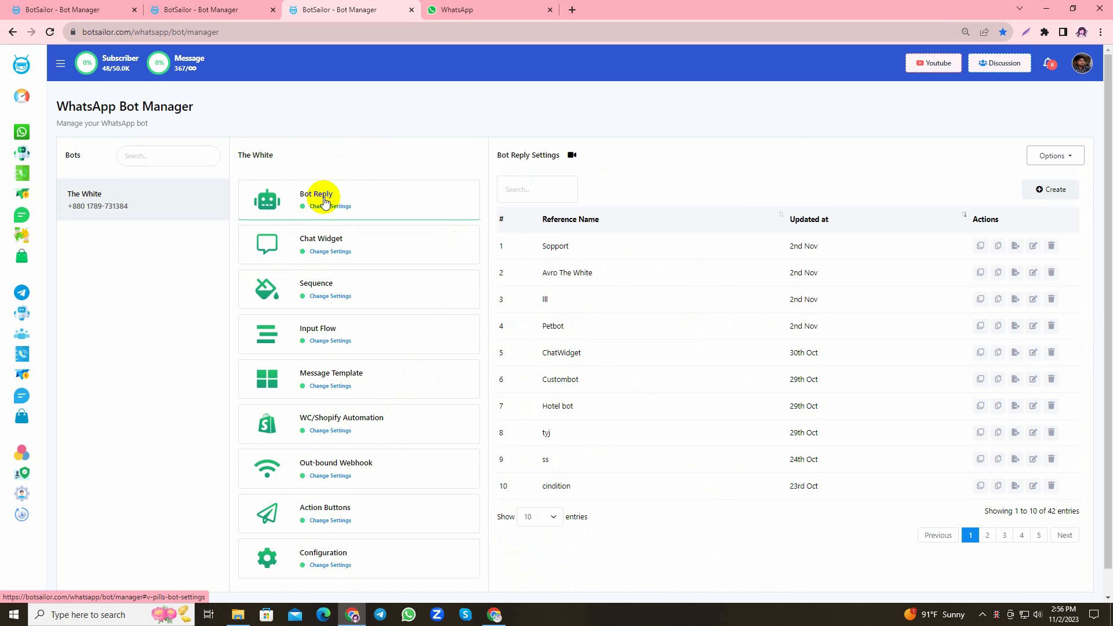
left_click(1034, 247)
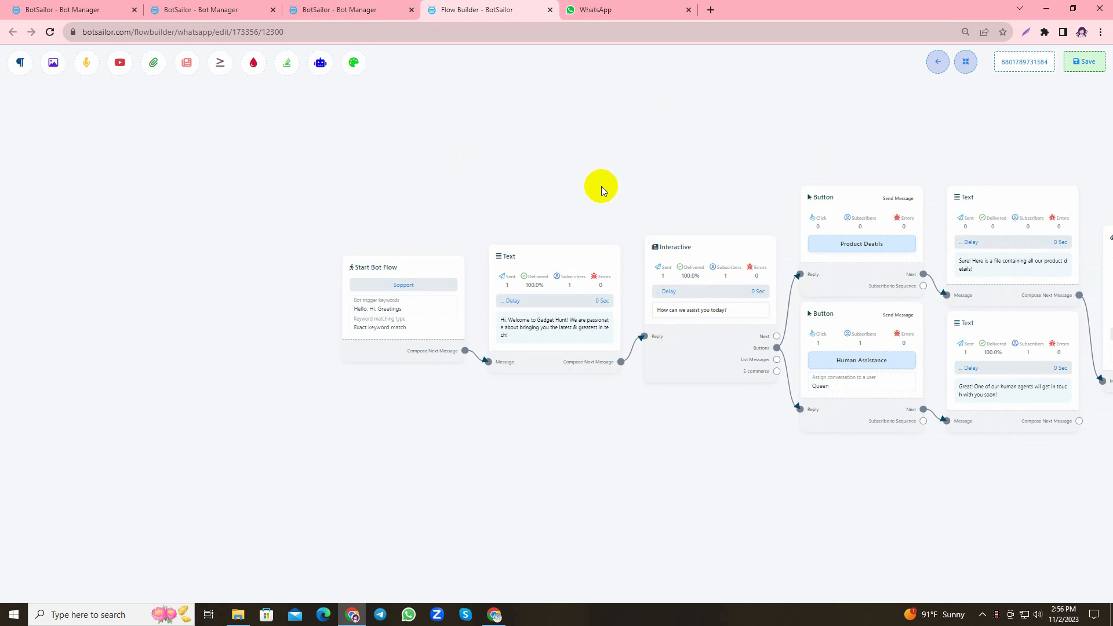
left_click_drag(599, 186, 349, 136)
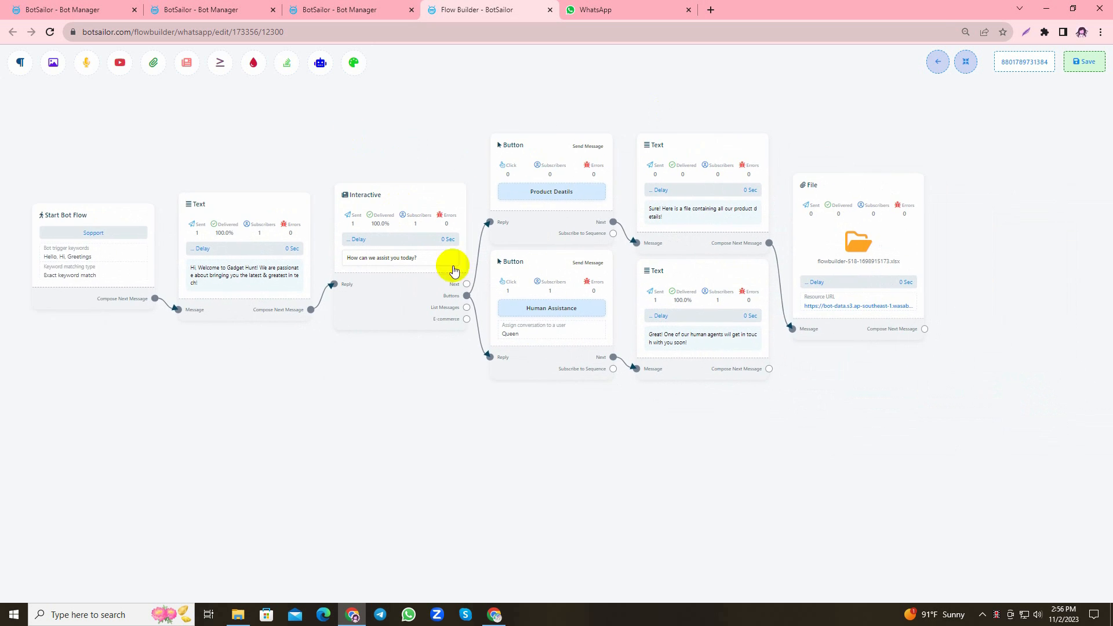
- Set the Human Assistance button to System Default Action Button with the action type Chat with human, and save it
left_click(557, 331)
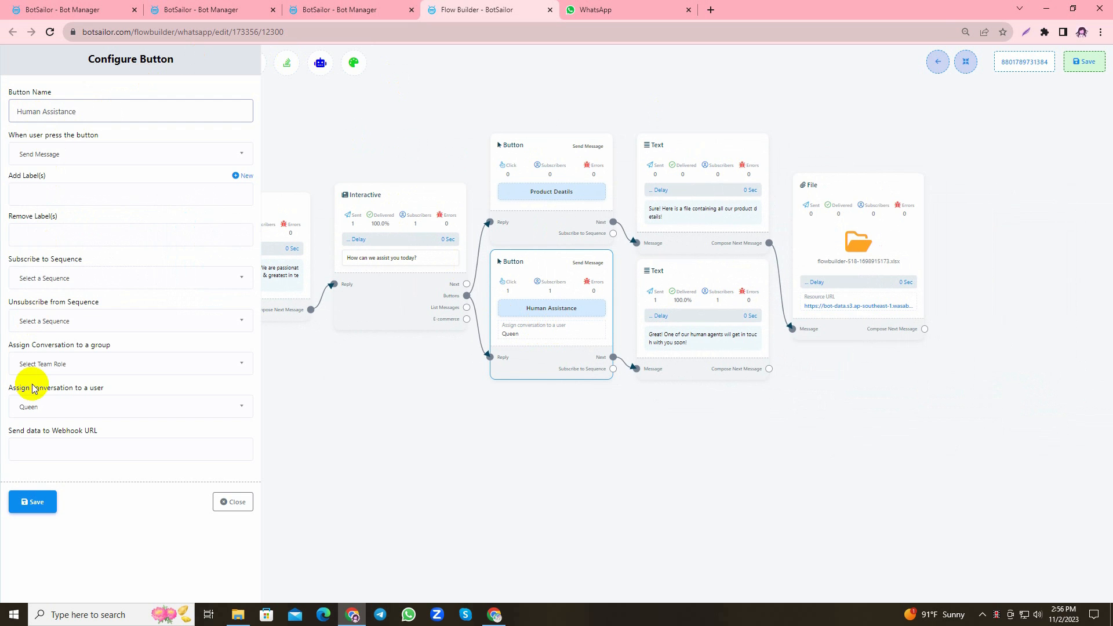
left_click(89, 154)
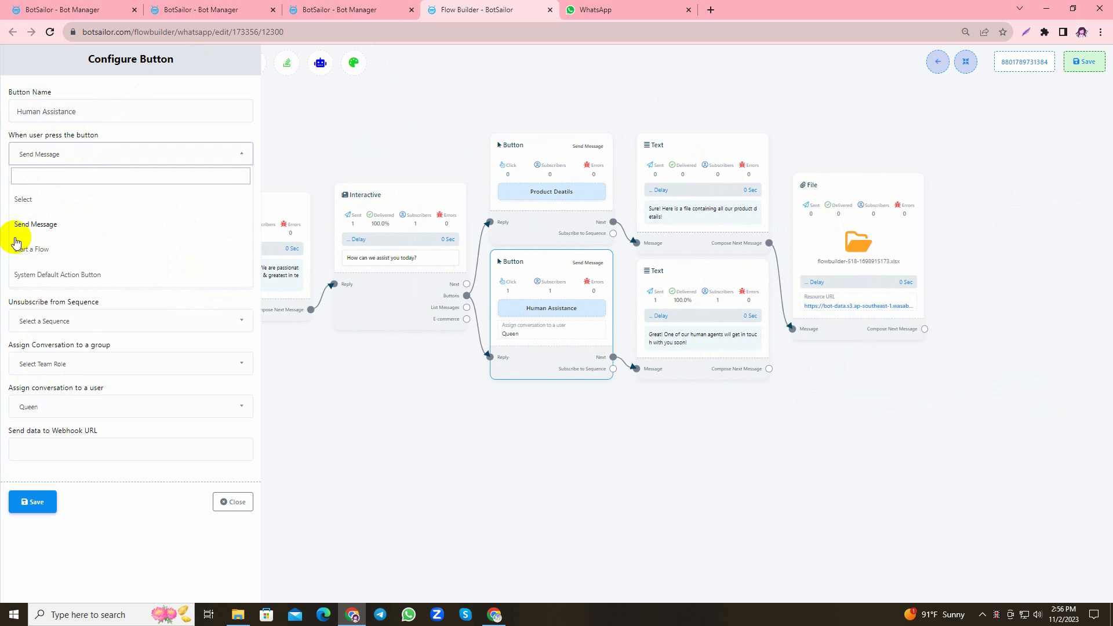
left_click(64, 275)
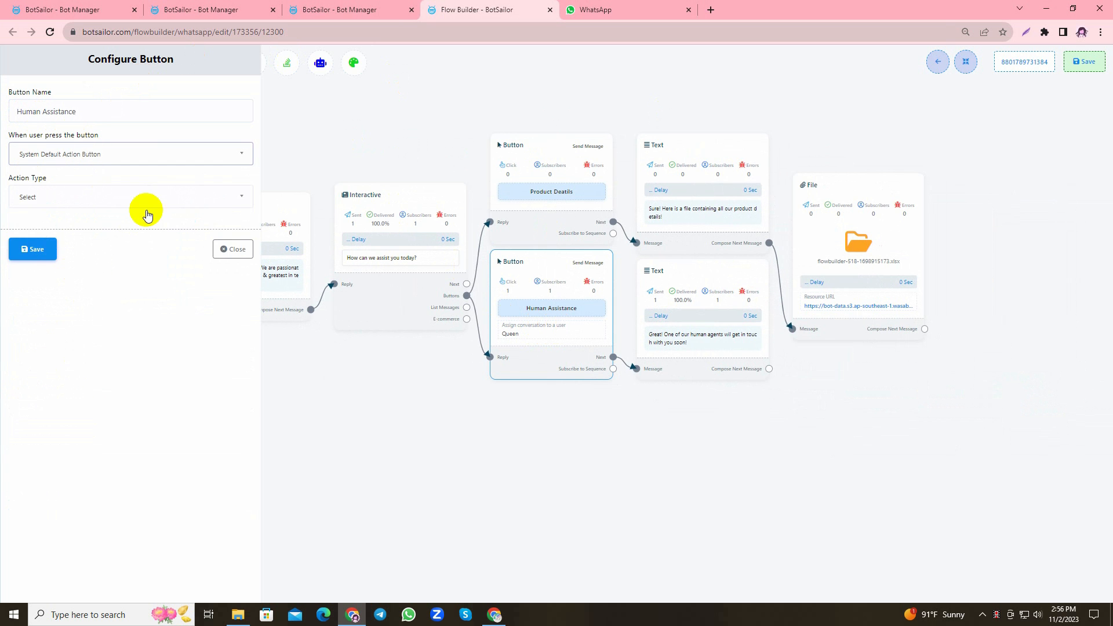
left_click(113, 198)
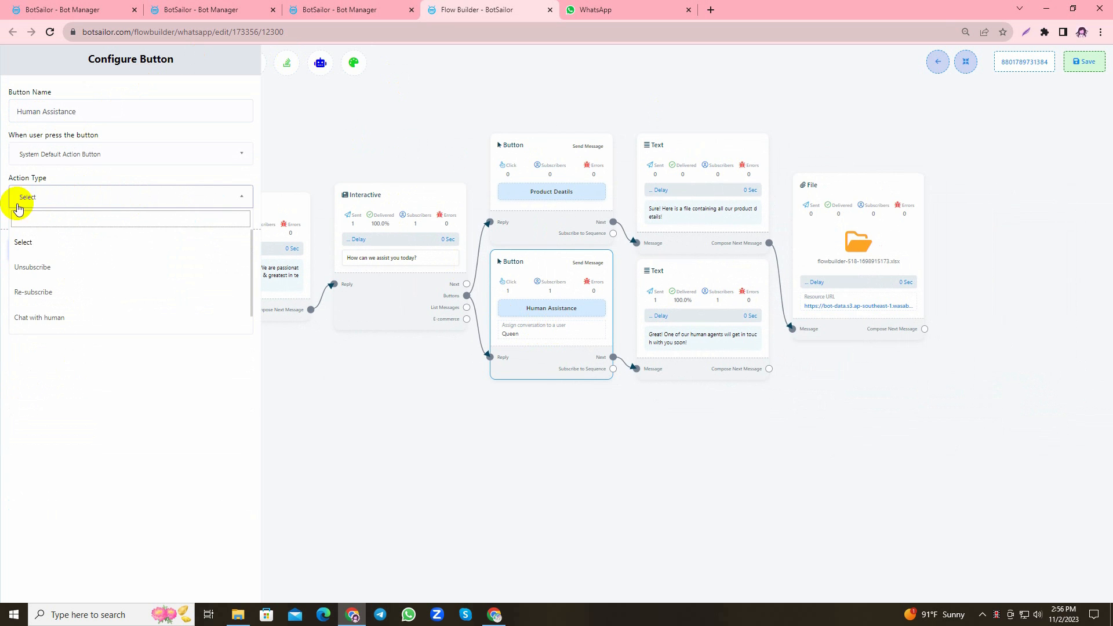
left_click(41, 316)
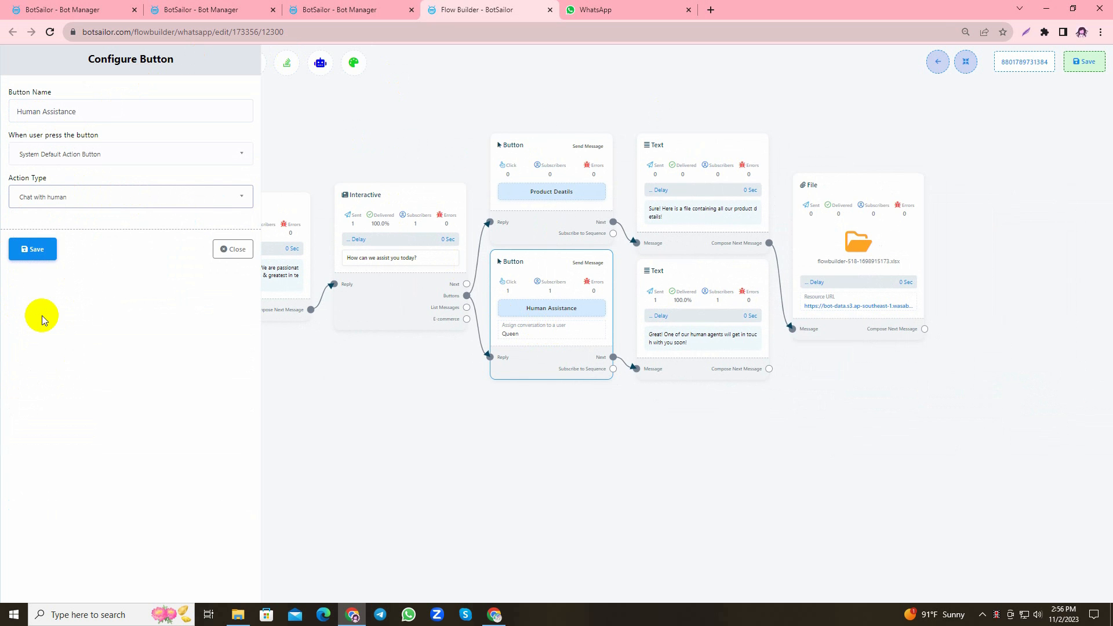
left_click(34, 249)
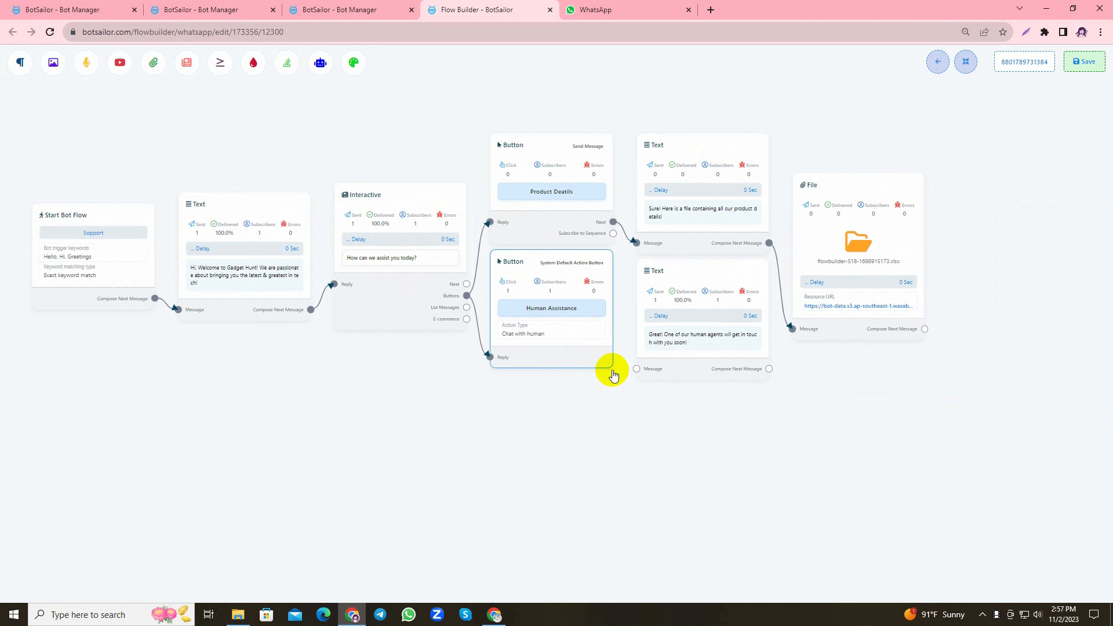
- Delete the disconnected human-agent Text element, rearrange the flow, and save it
right_click(694, 305)
left_click(708, 310)
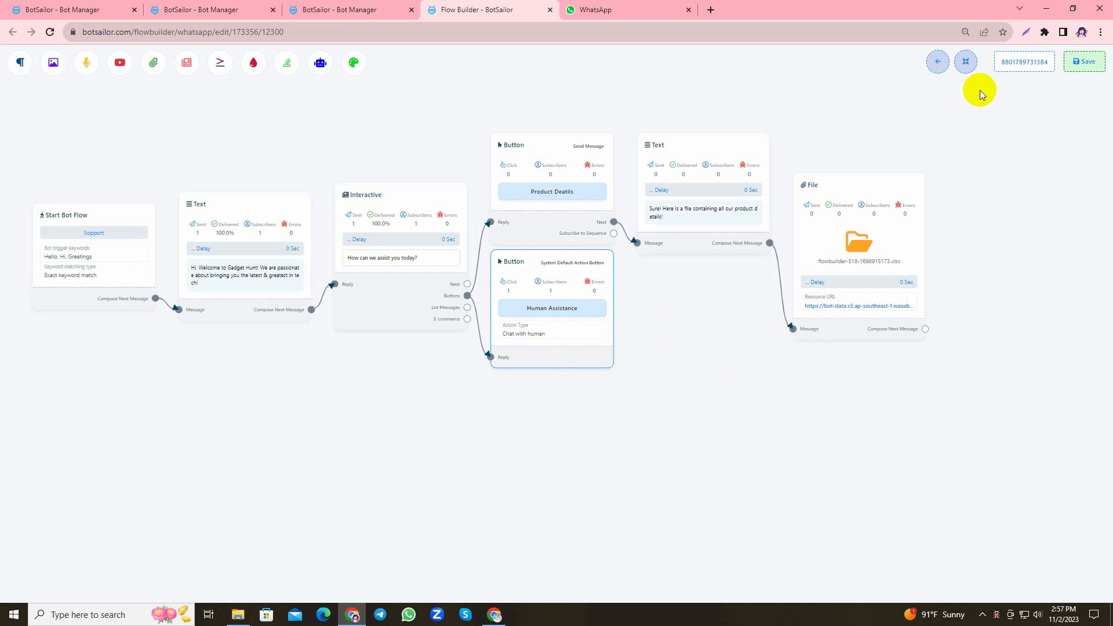
left_click(966, 62)
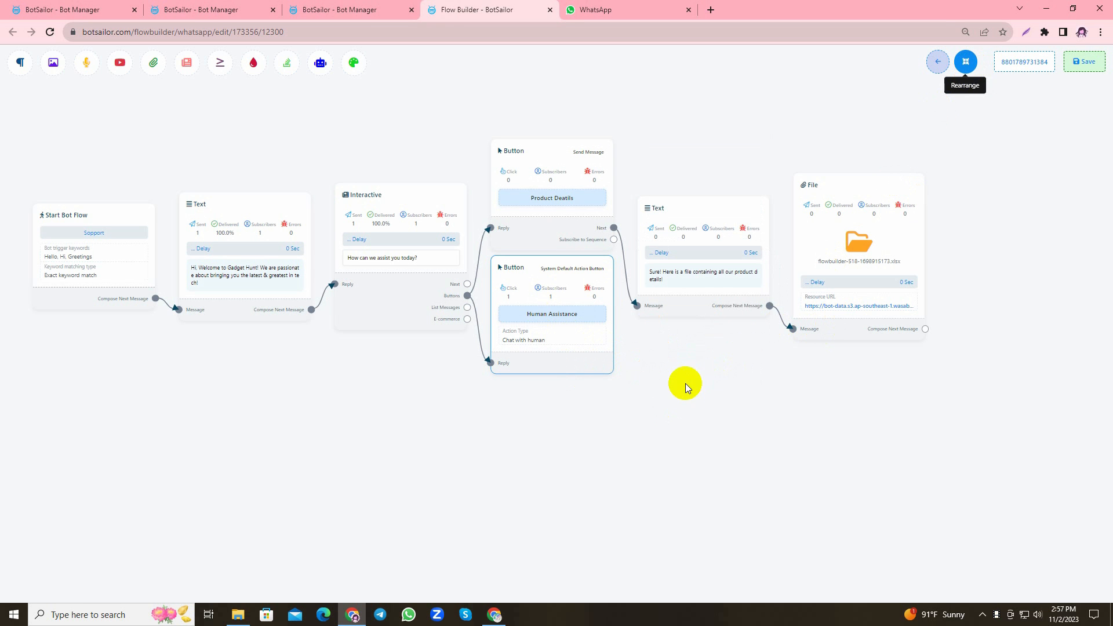
left_click(1082, 63)
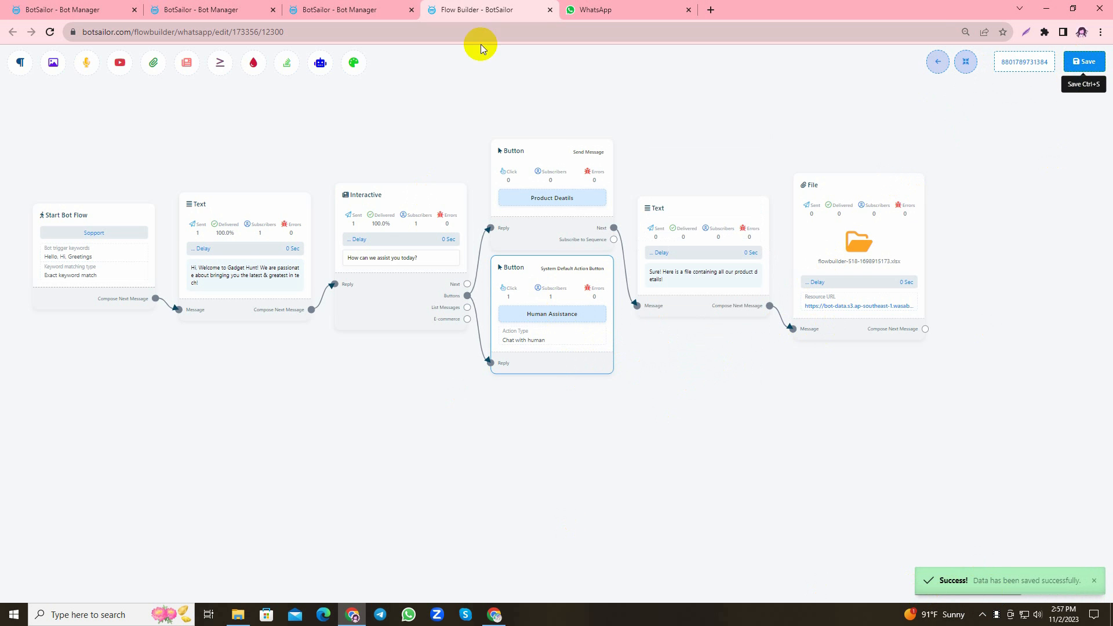
- Switch to WhatsApp, send "greetings" to the bot's business contact, choose Human Assistance, and read the reply
left_click(613, 5)
left_click(475, 574)
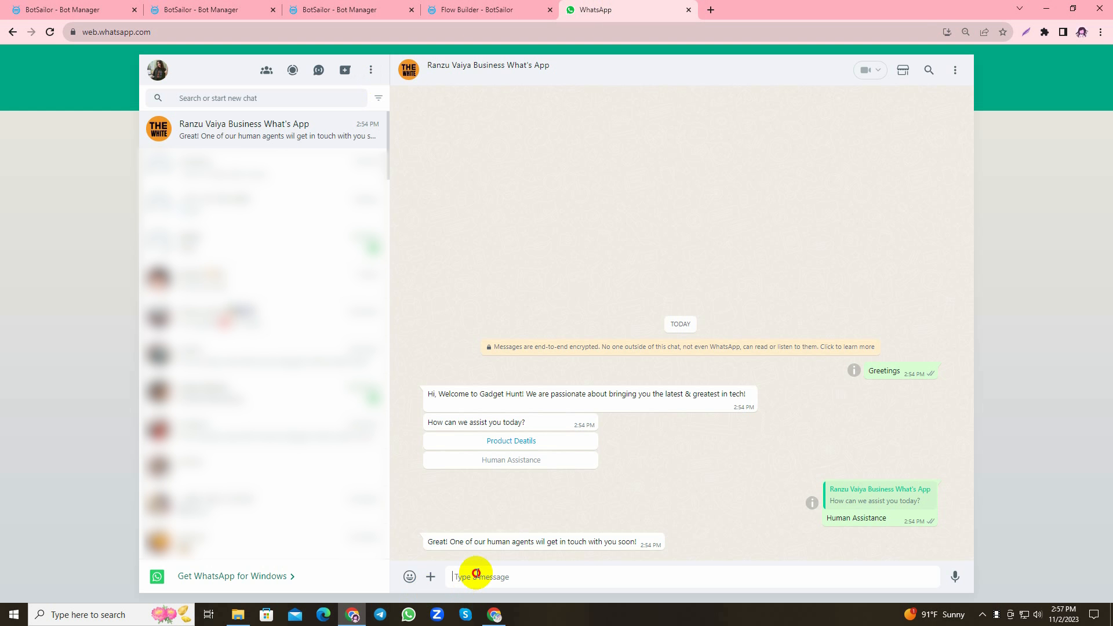
type("greetings")
key("Return")
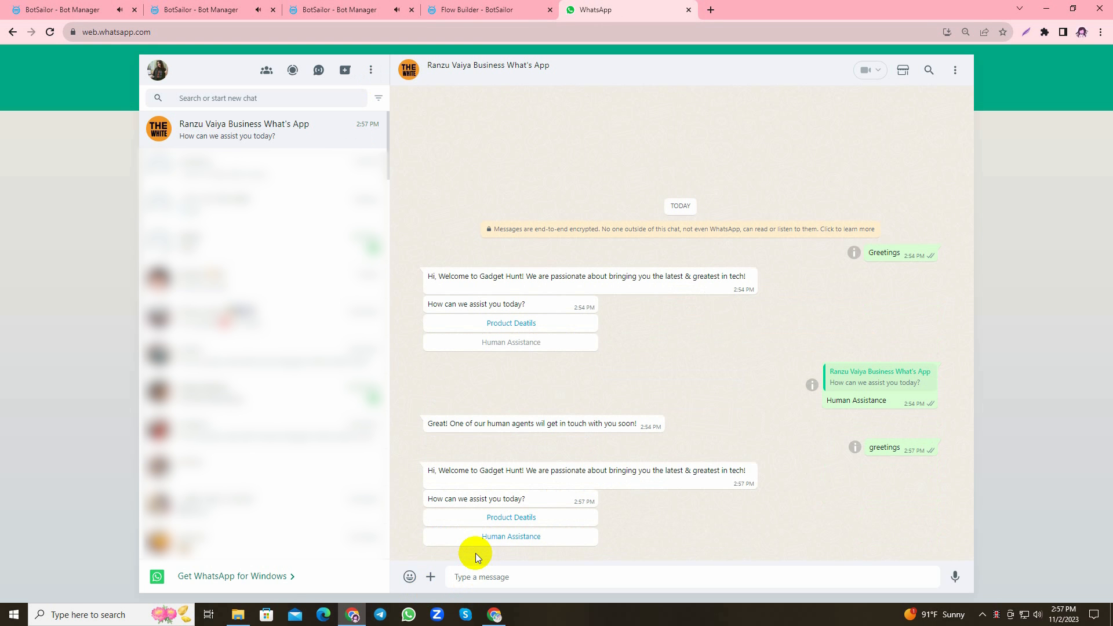
left_click(502, 536)
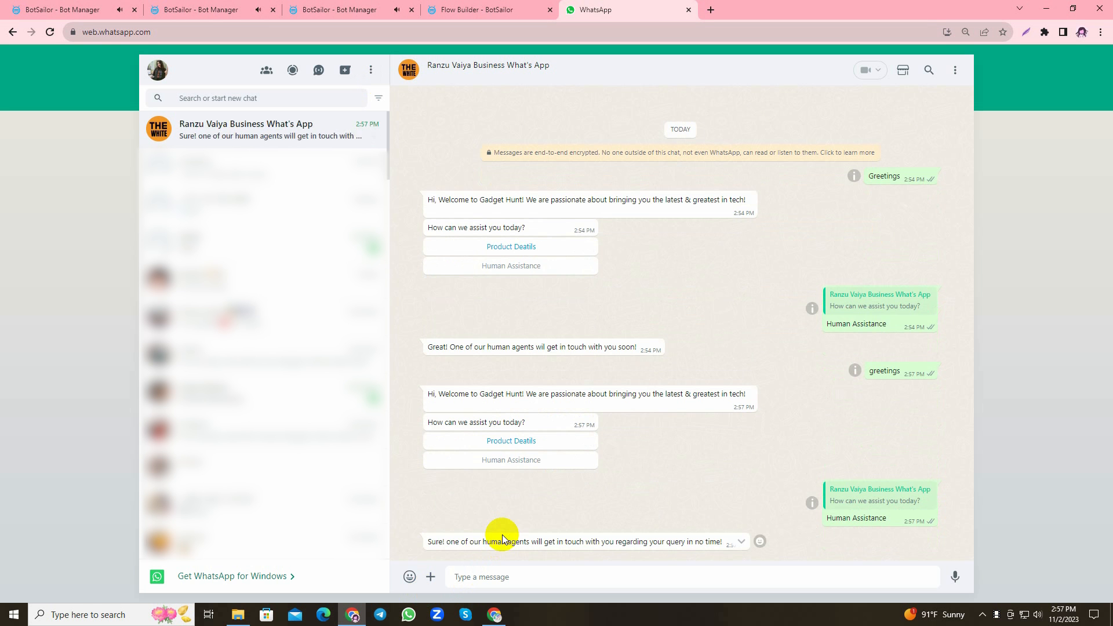
left_click_drag(425, 541, 684, 542)
left_click(684, 543)
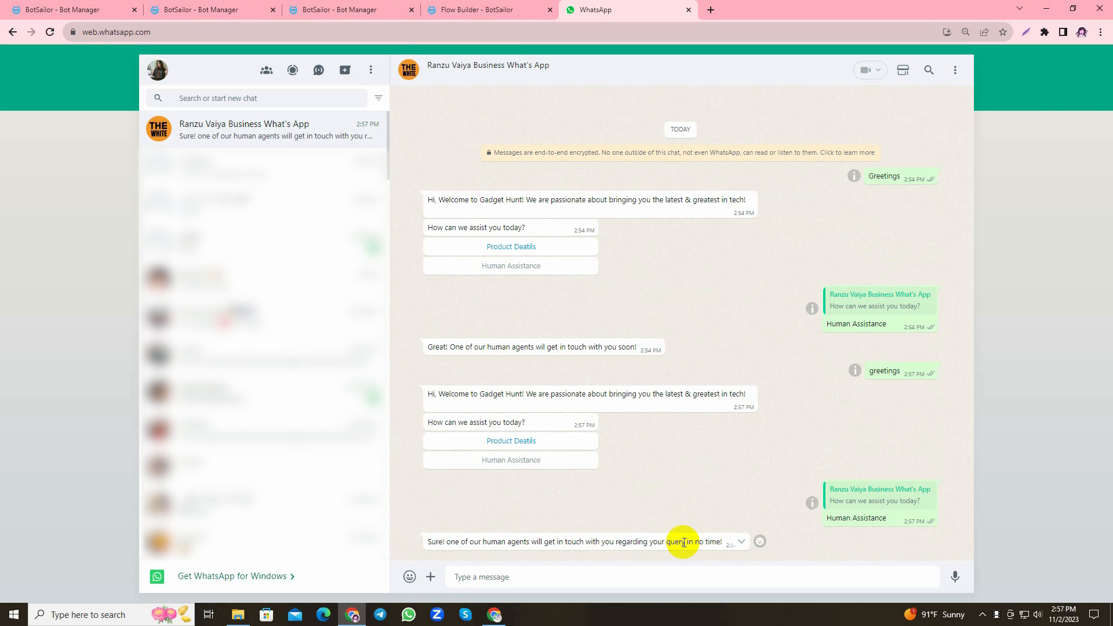
- Switch to the team member's BotSailor window and check the latest conversation's agent assignment notice in the WhatsApp Live Chat
left_click(495, 615)
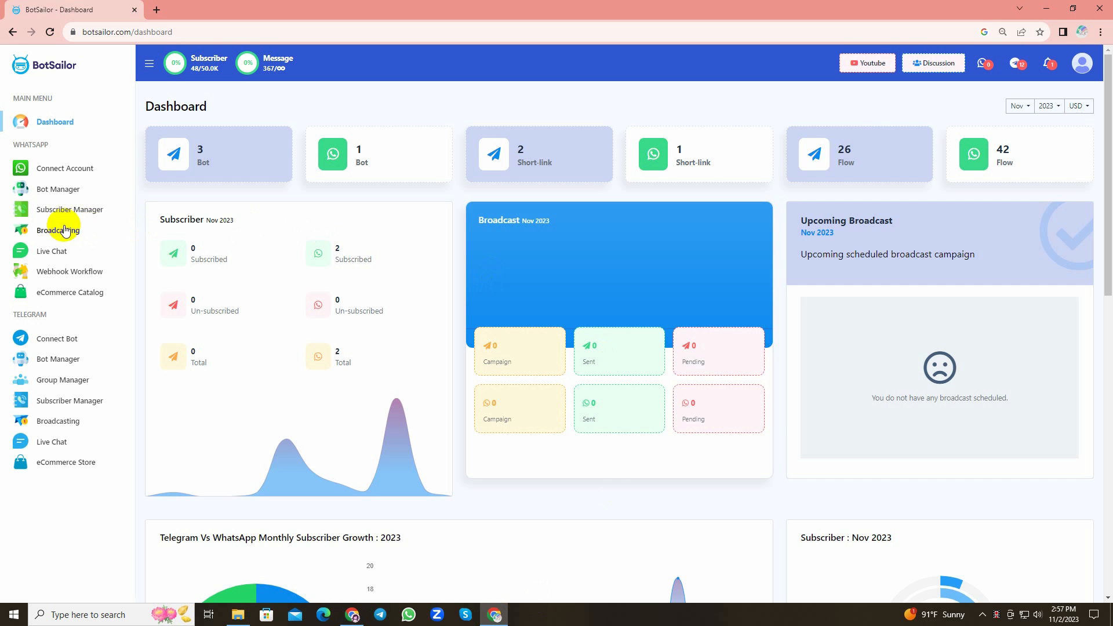
left_click(56, 251)
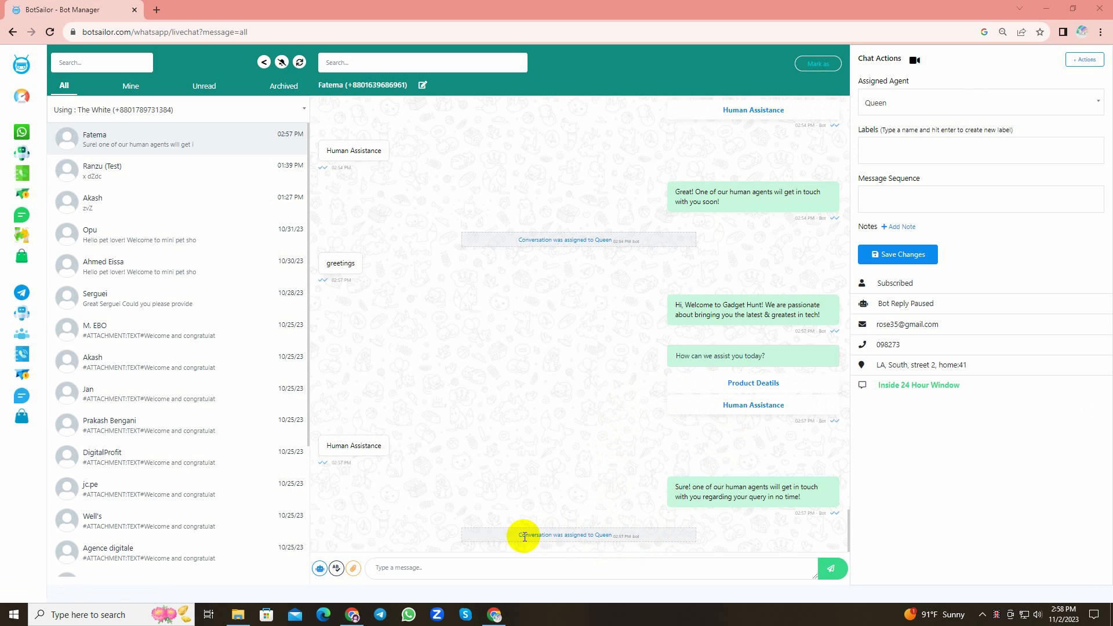
left_click_drag(518, 534, 660, 544)
left_click(652, 540)
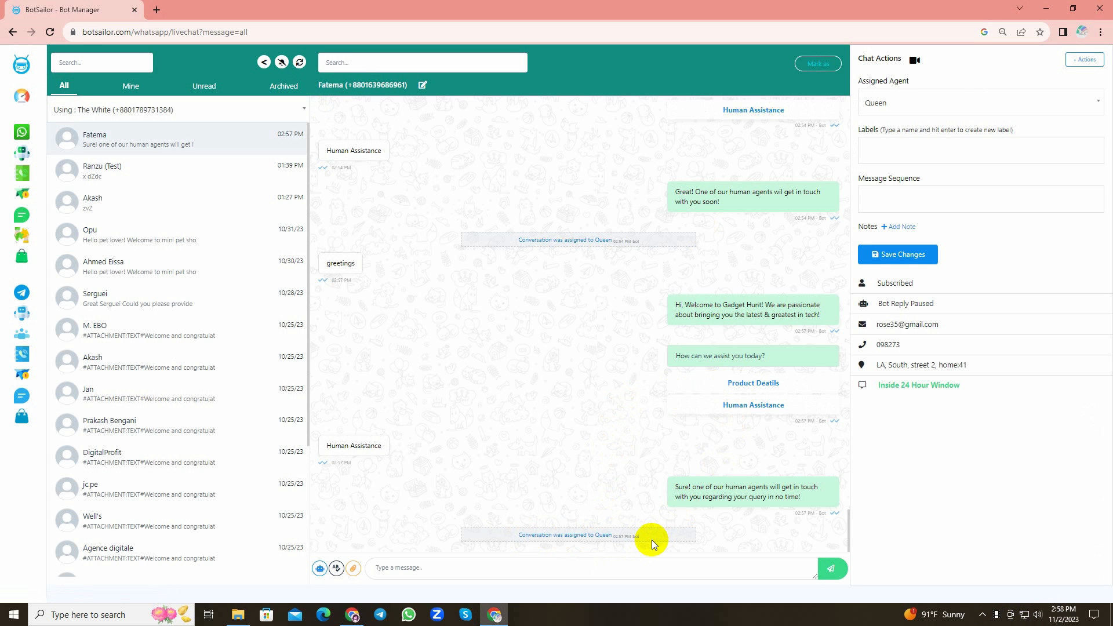
left_click(20, 67)
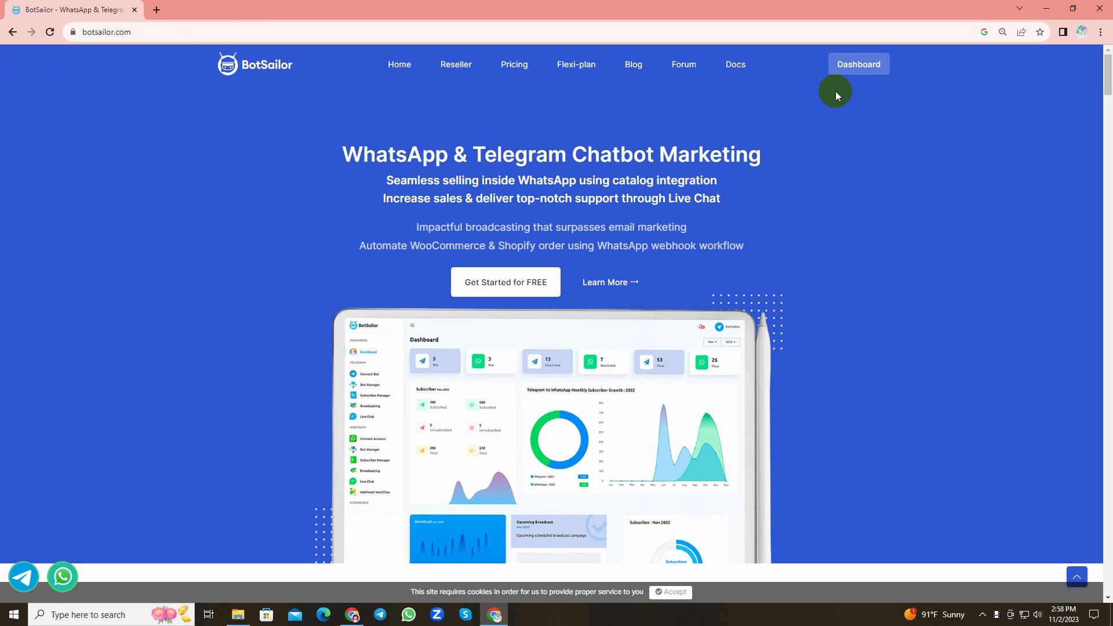
- Open the team member's Gmail inbox in a new browser tab and read the newest BotSailor email about the human agent request
left_click(157, 10)
left_click(1046, 51)
left_click(952, 85)
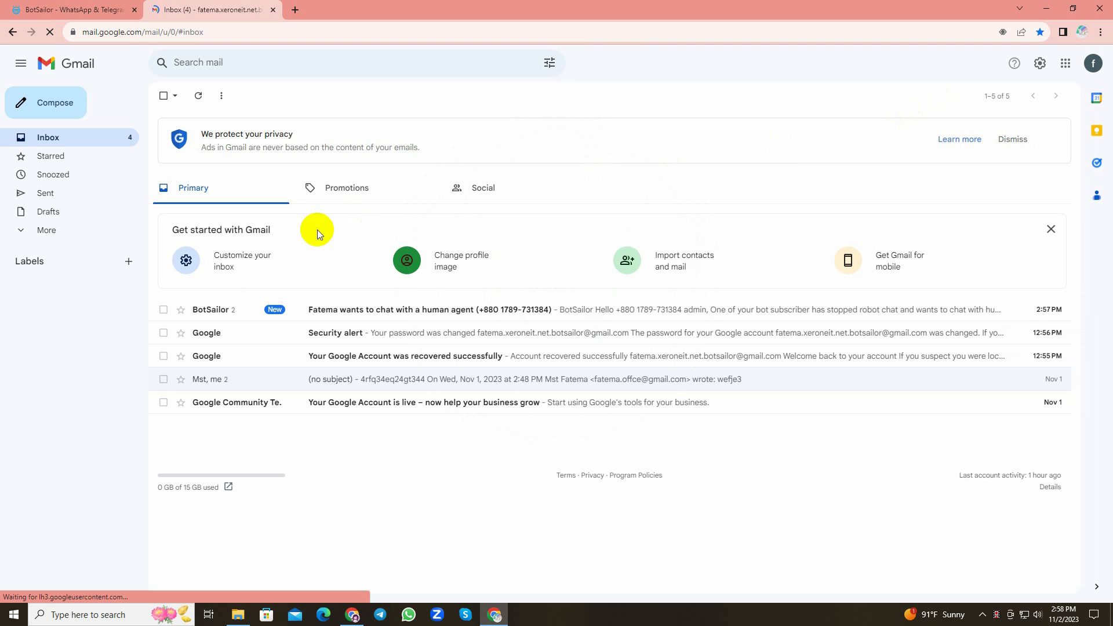
left_click(382, 316)
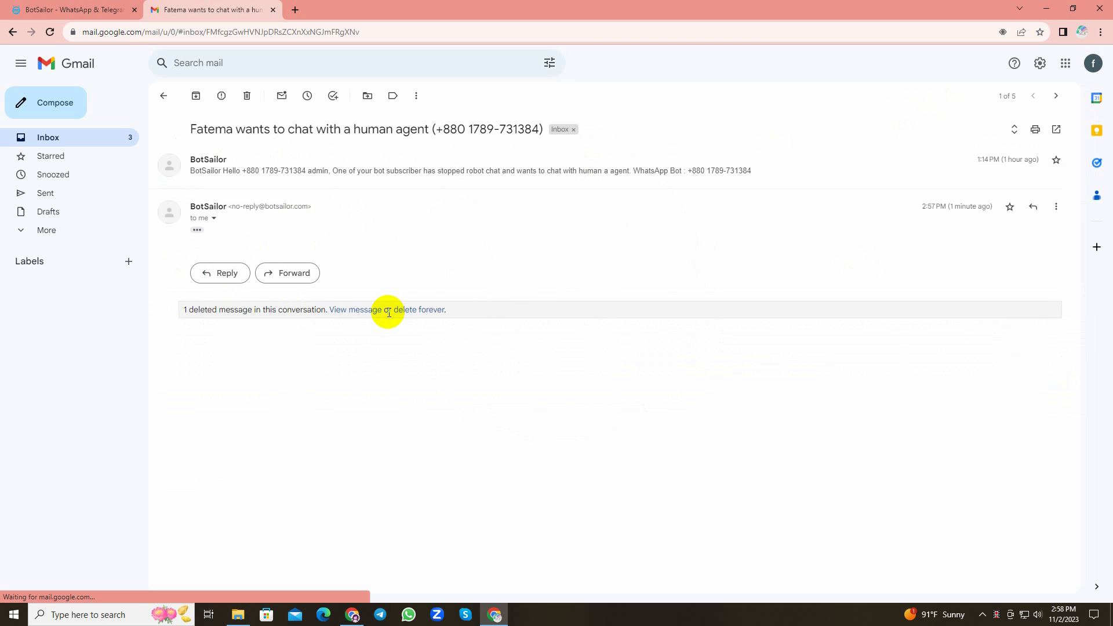
left_click(197, 229)
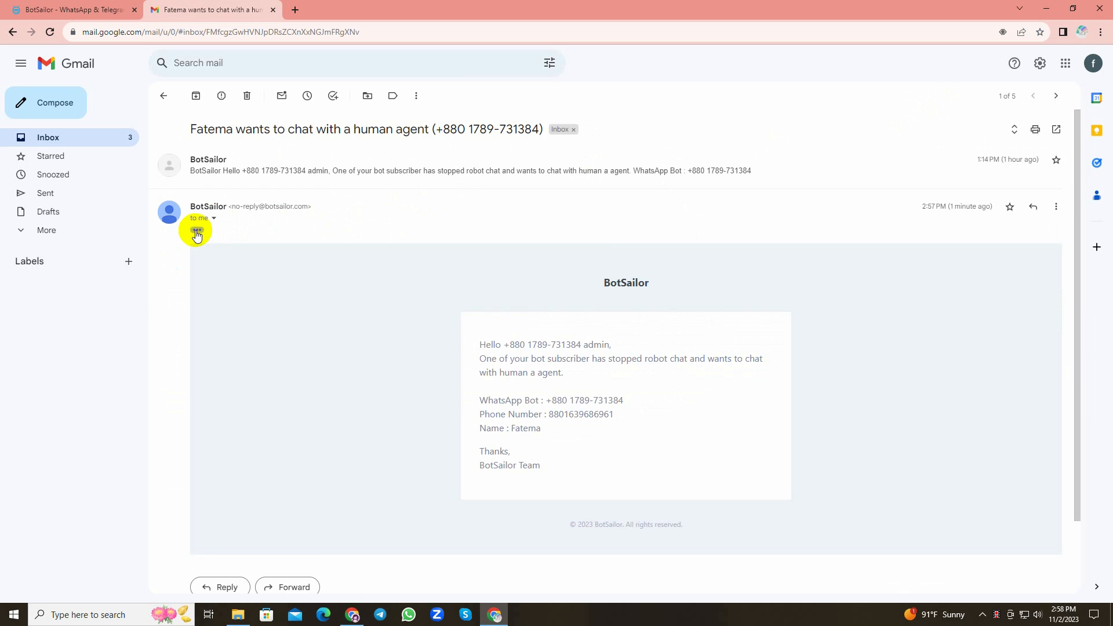
scroll(472, 251, "down", 2)
left_click_drag(475, 255, 648, 386)
left_click(666, 359)
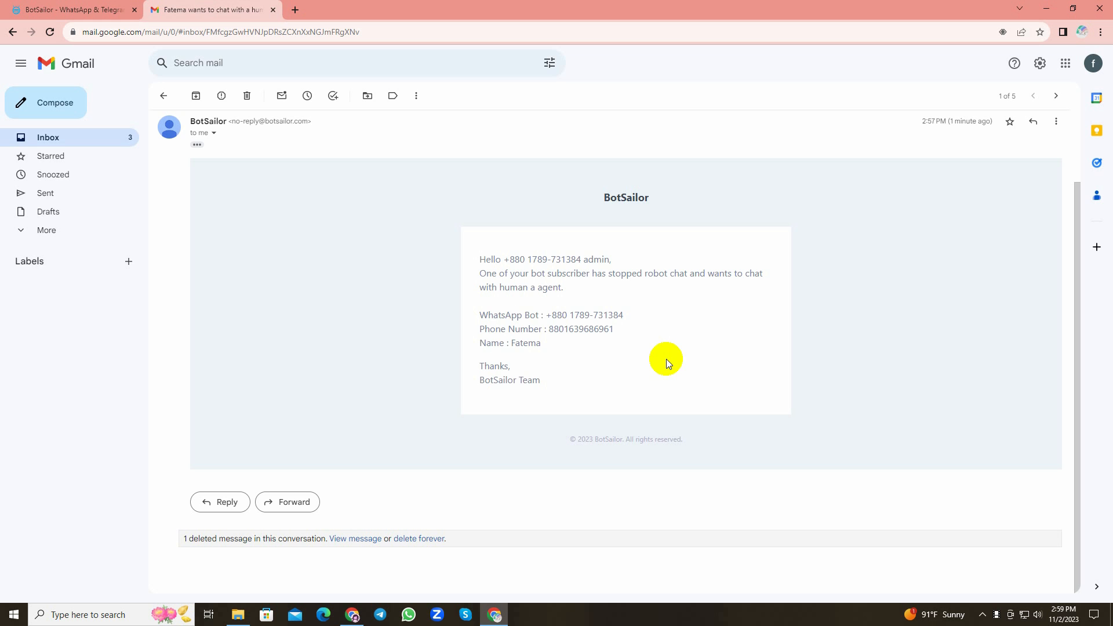
- In the admin's BotSailor window, resume bot reply for the first subscriber in WhatsApp Subscriber Manager, save the changes, and return to the Dashboard
left_click(352, 615)
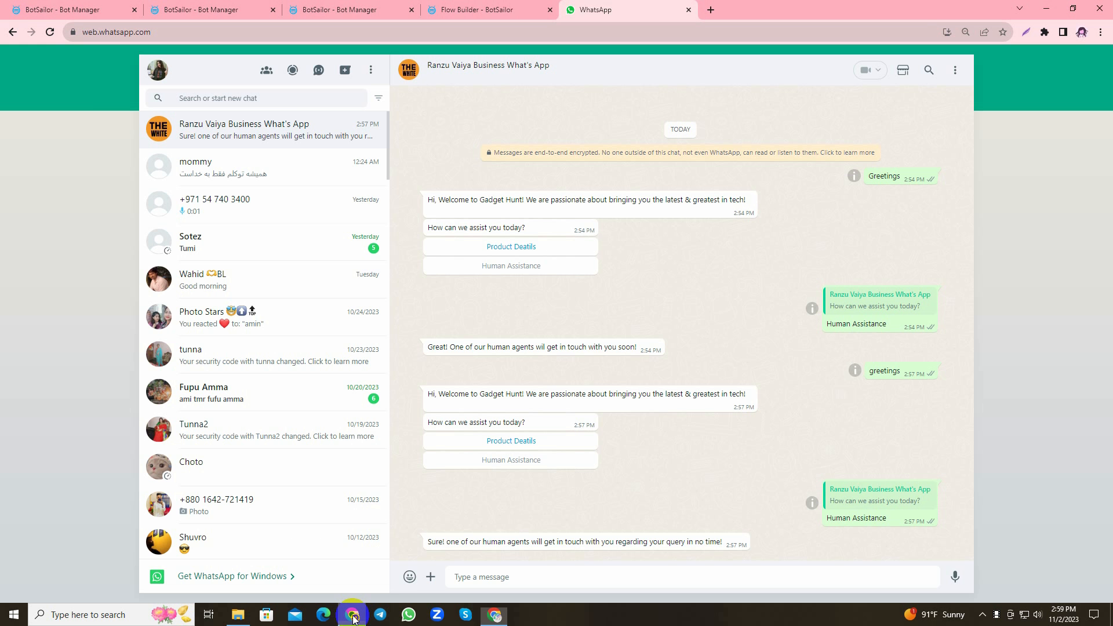
left_click(194, 6)
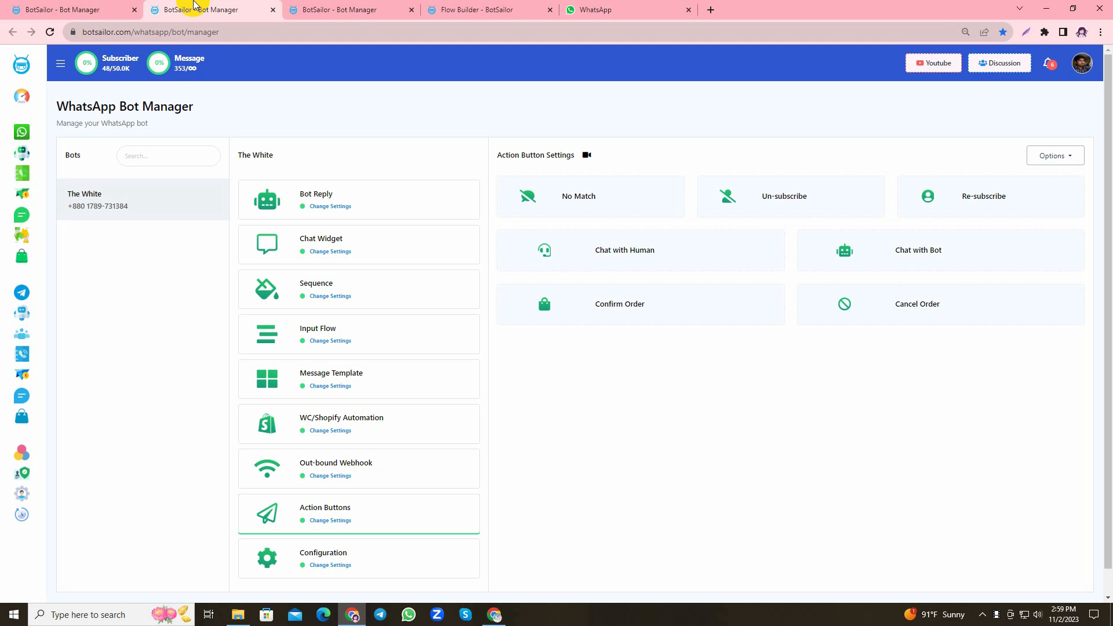
left_click(21, 177)
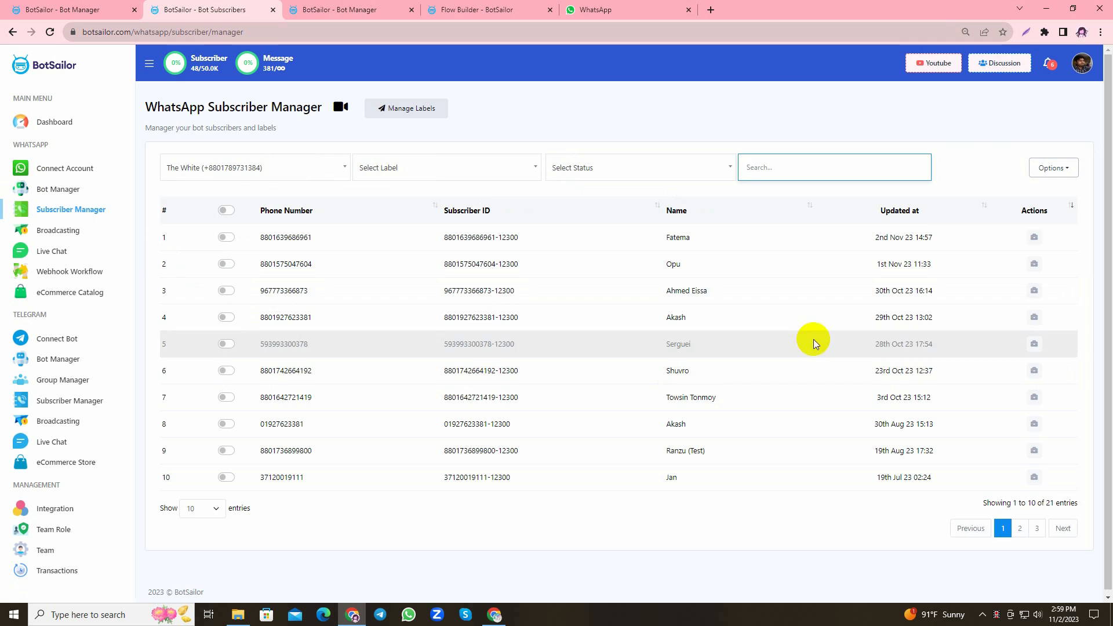
left_click(1031, 238)
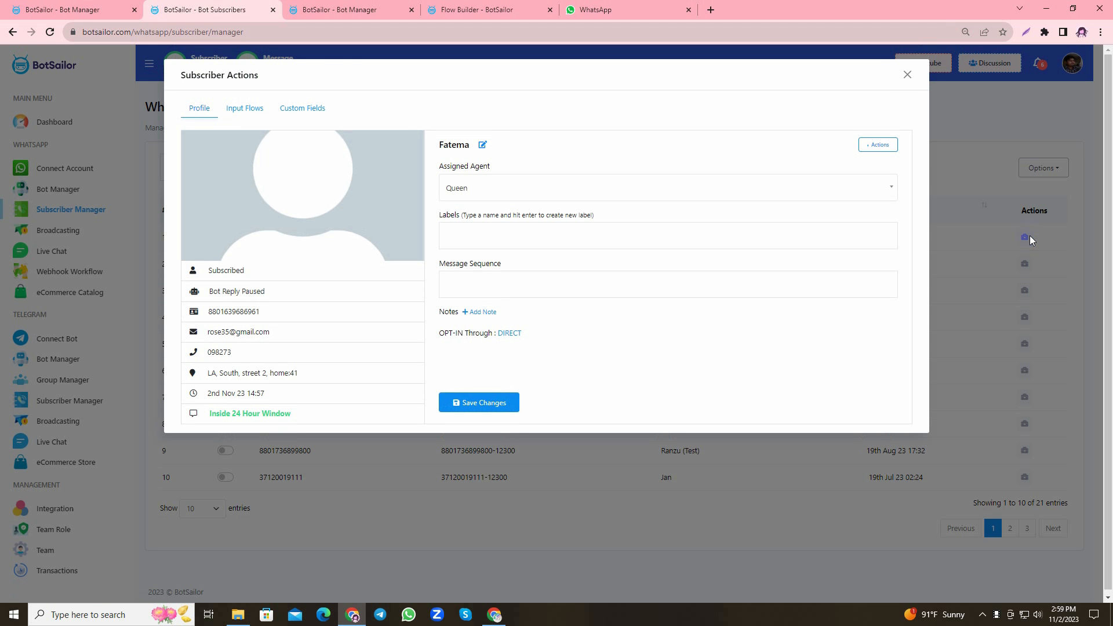
left_click(878, 144)
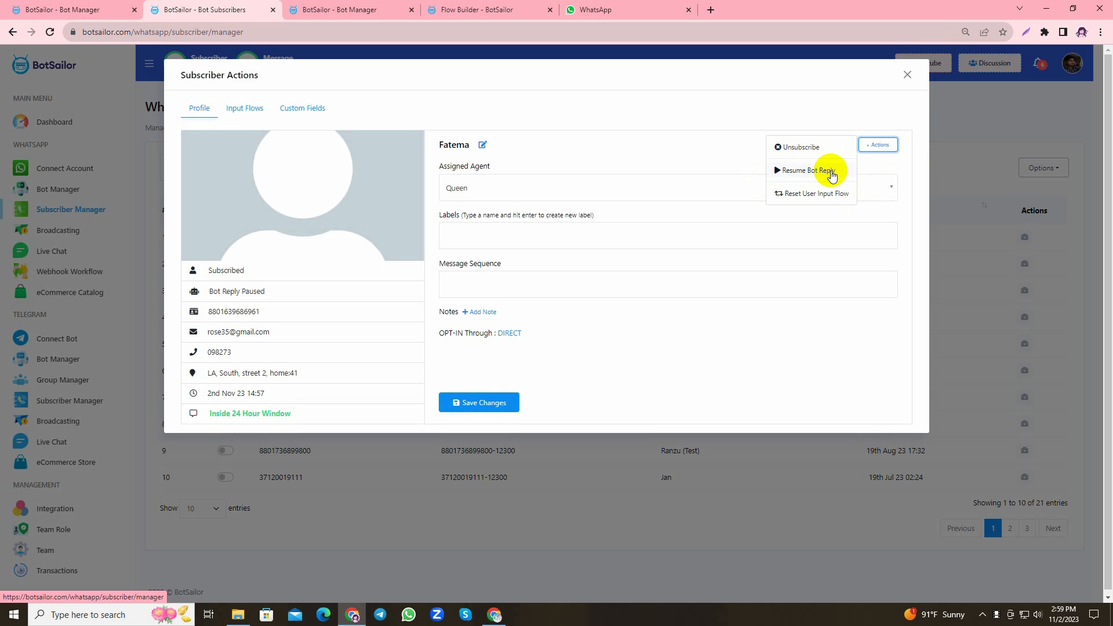
left_click(778, 170)
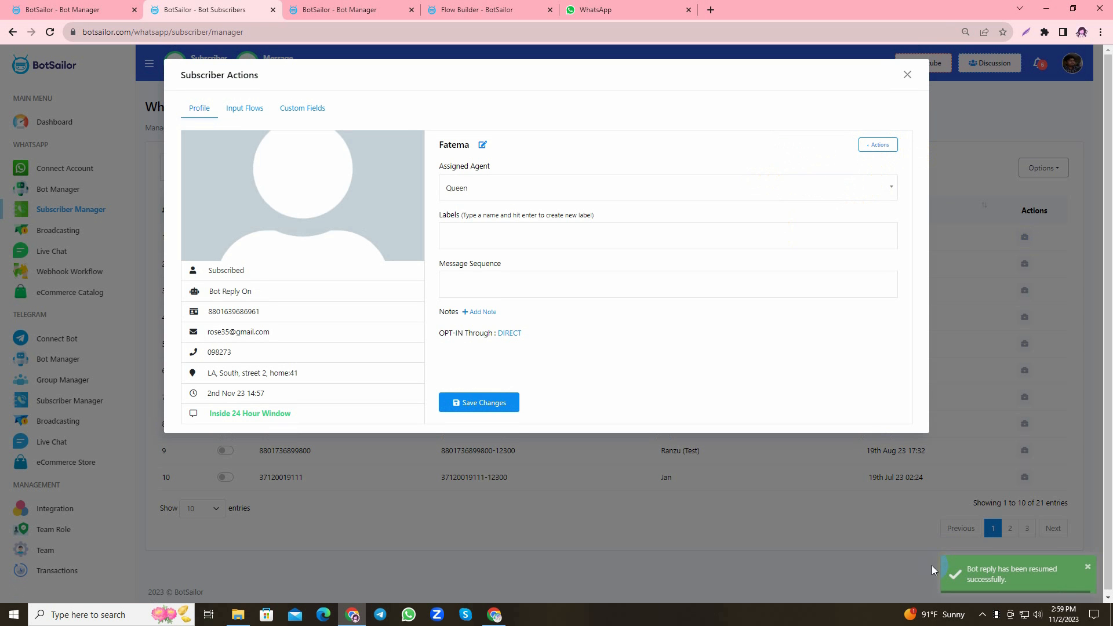
left_click(469, 403)
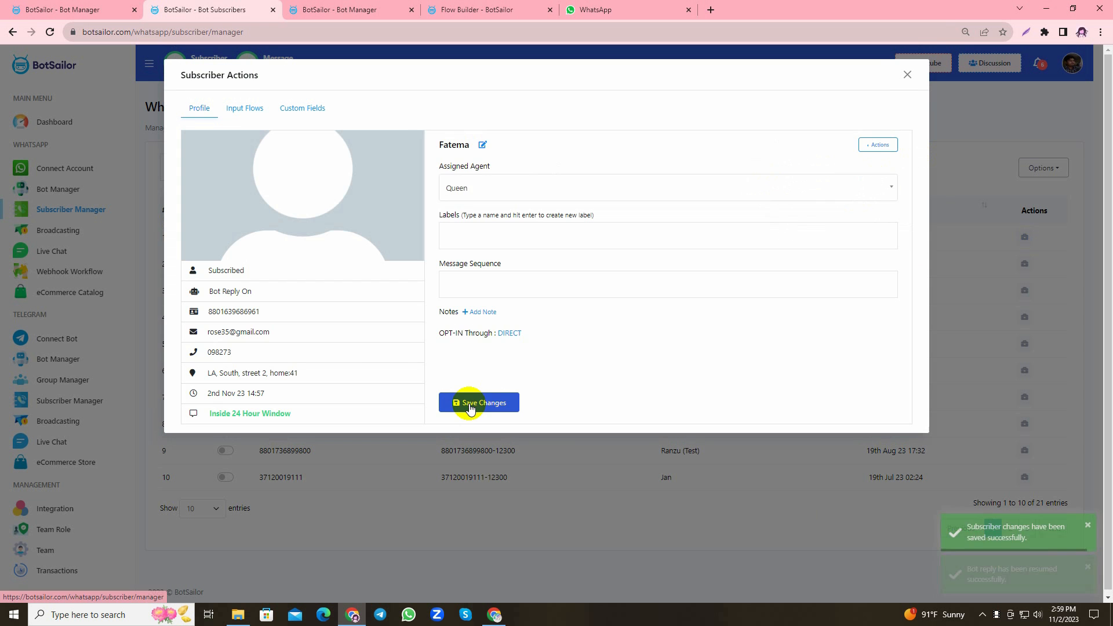
left_click(907, 75)
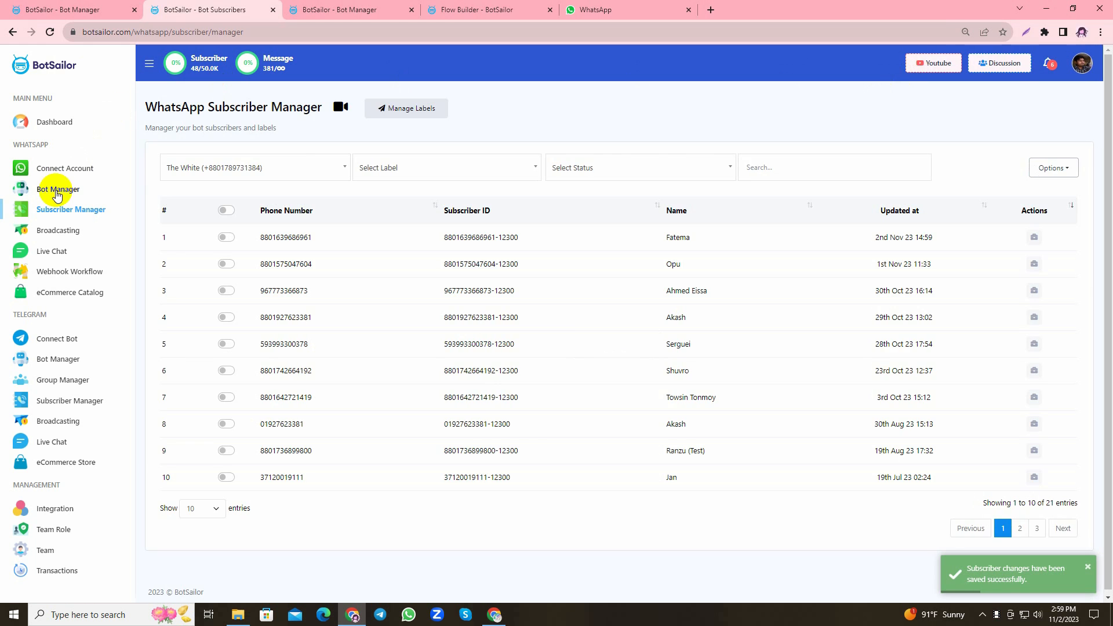
left_click(55, 122)
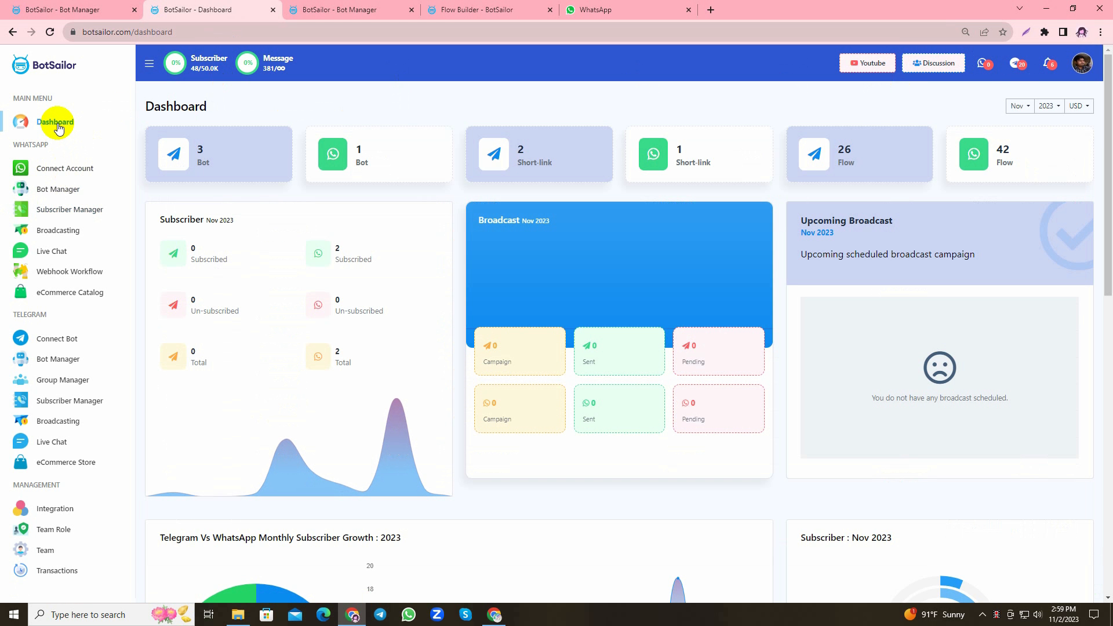